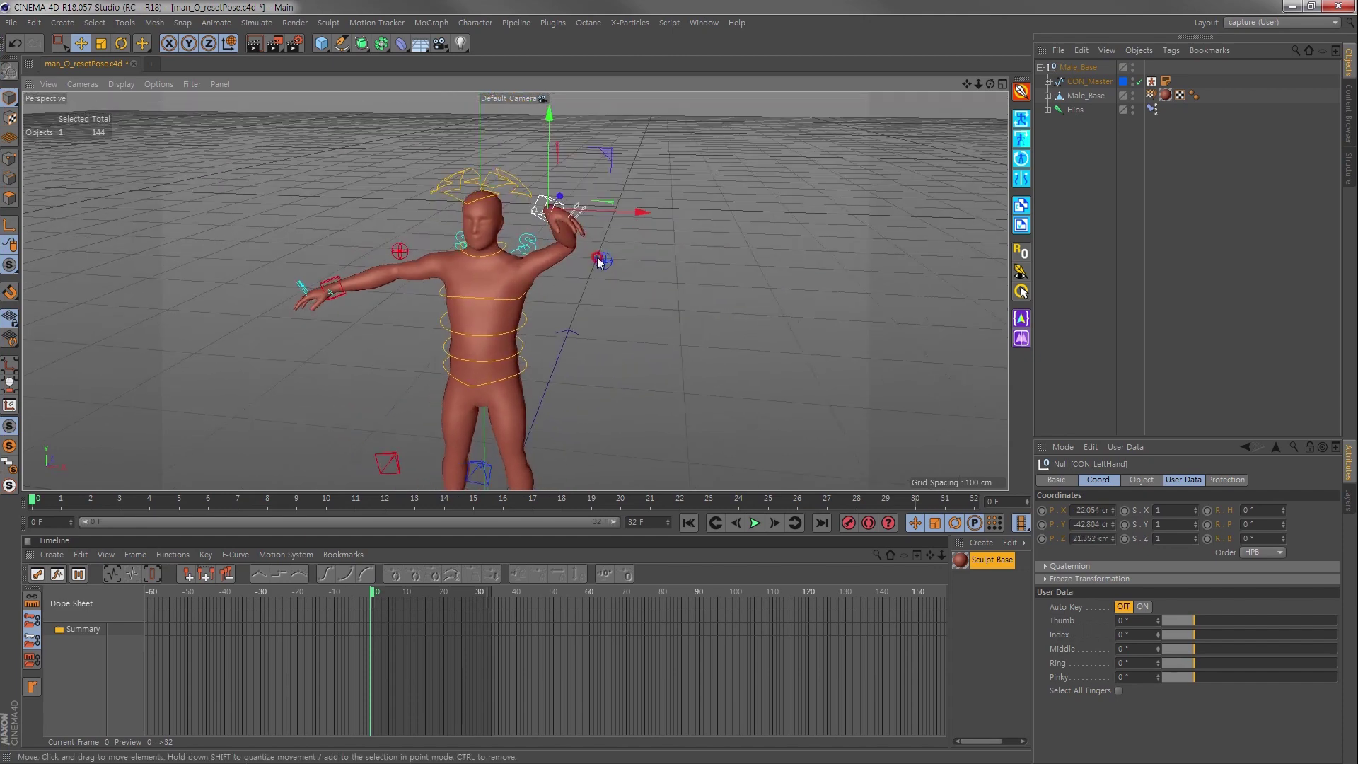
# Rotate the raised left hand controller to twist the hand around its axis.
pyautogui.press('r')
pyautogui.moveTo(596, 201)
pyautogui.mouseDown()
pyautogui.moveTo(550, 196)
pyautogui.moveTo(268, 274)
pyautogui.mouseUp()
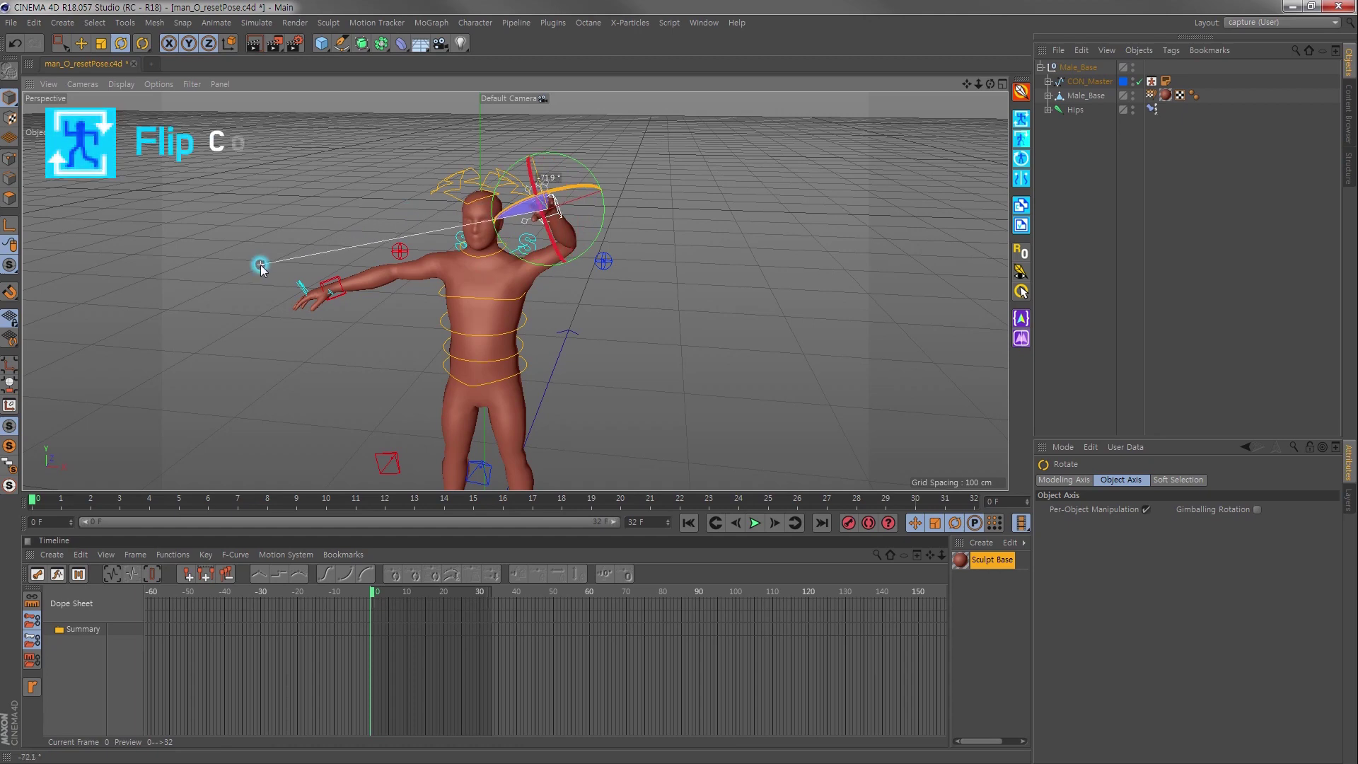
# Select the left hand controller and flip its pose across the body several times.
pyautogui.click(490, 335)
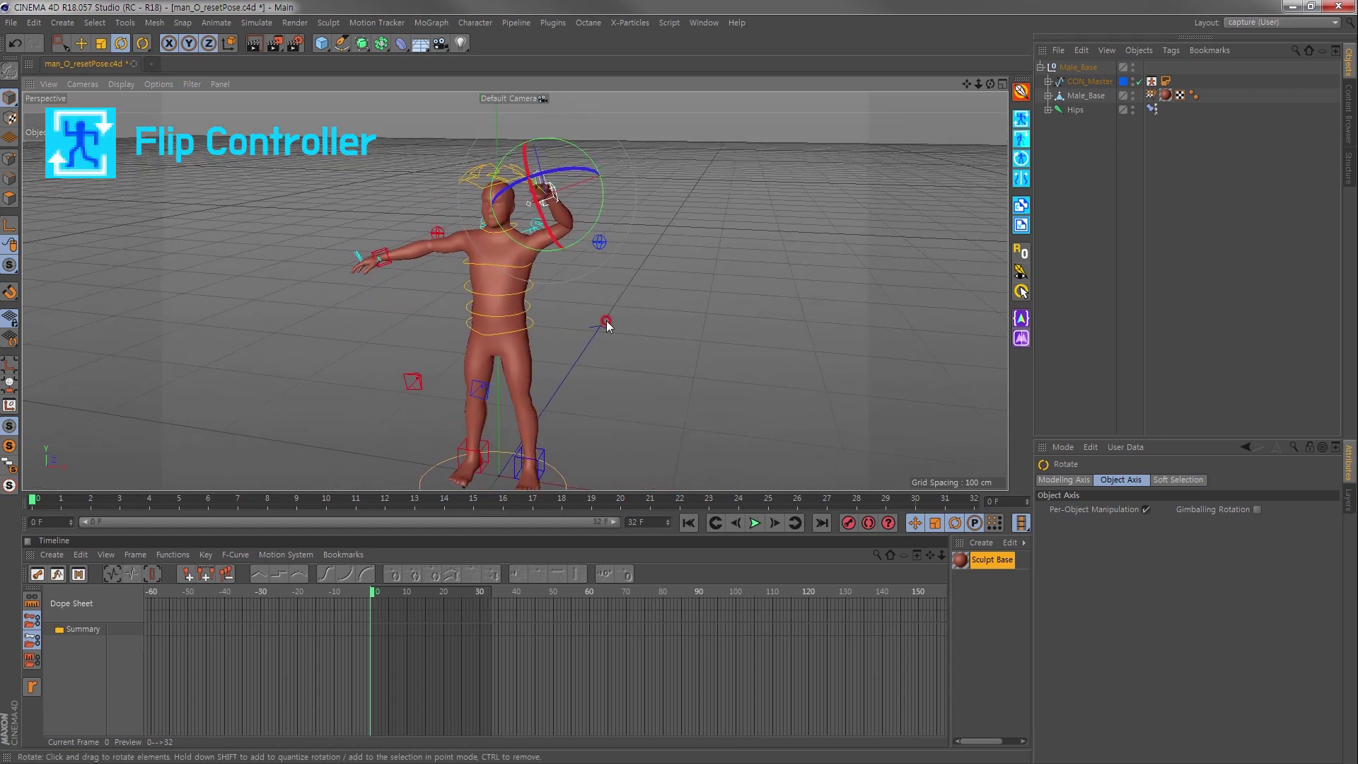
pyautogui.click(557, 186)
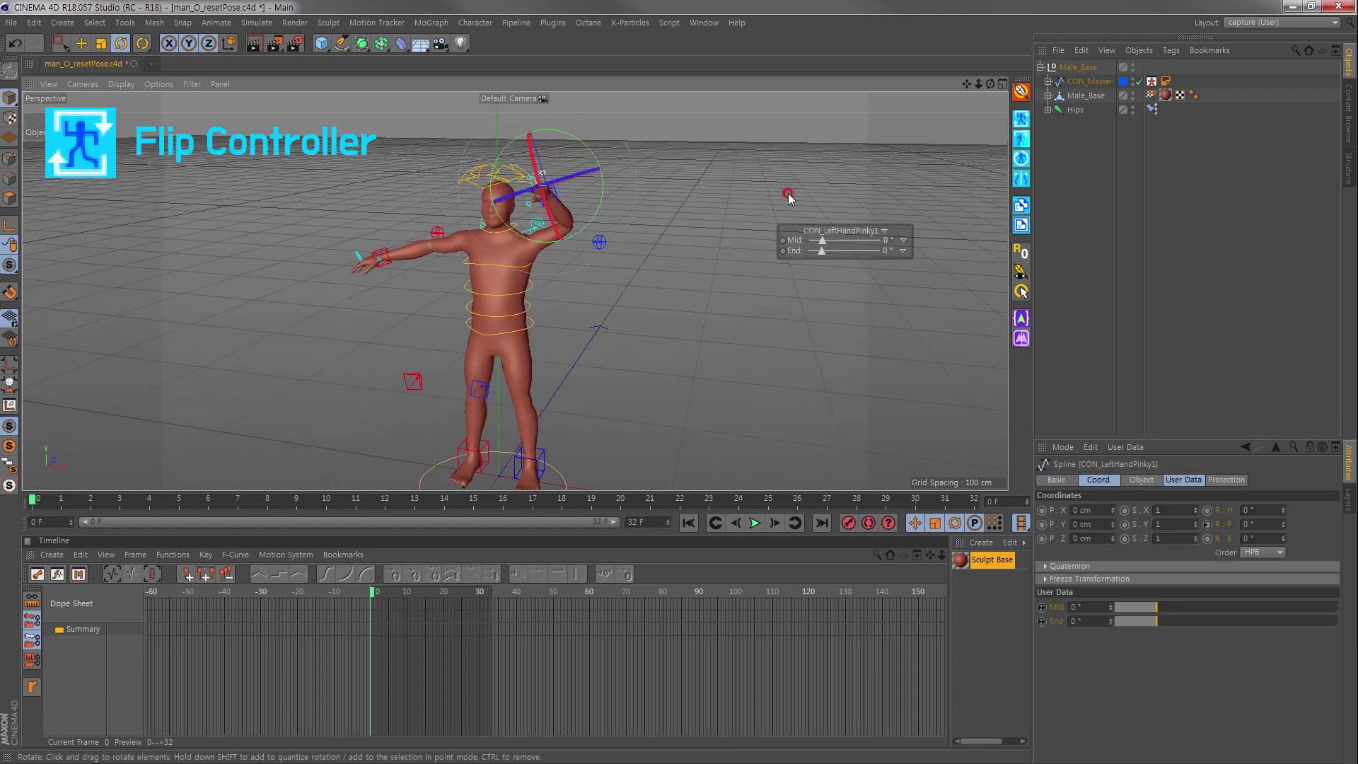
pyautogui.scroll(2, 558, 191)
pyautogui.scroll(2, 559, 191)
pyautogui.click(563, 191)
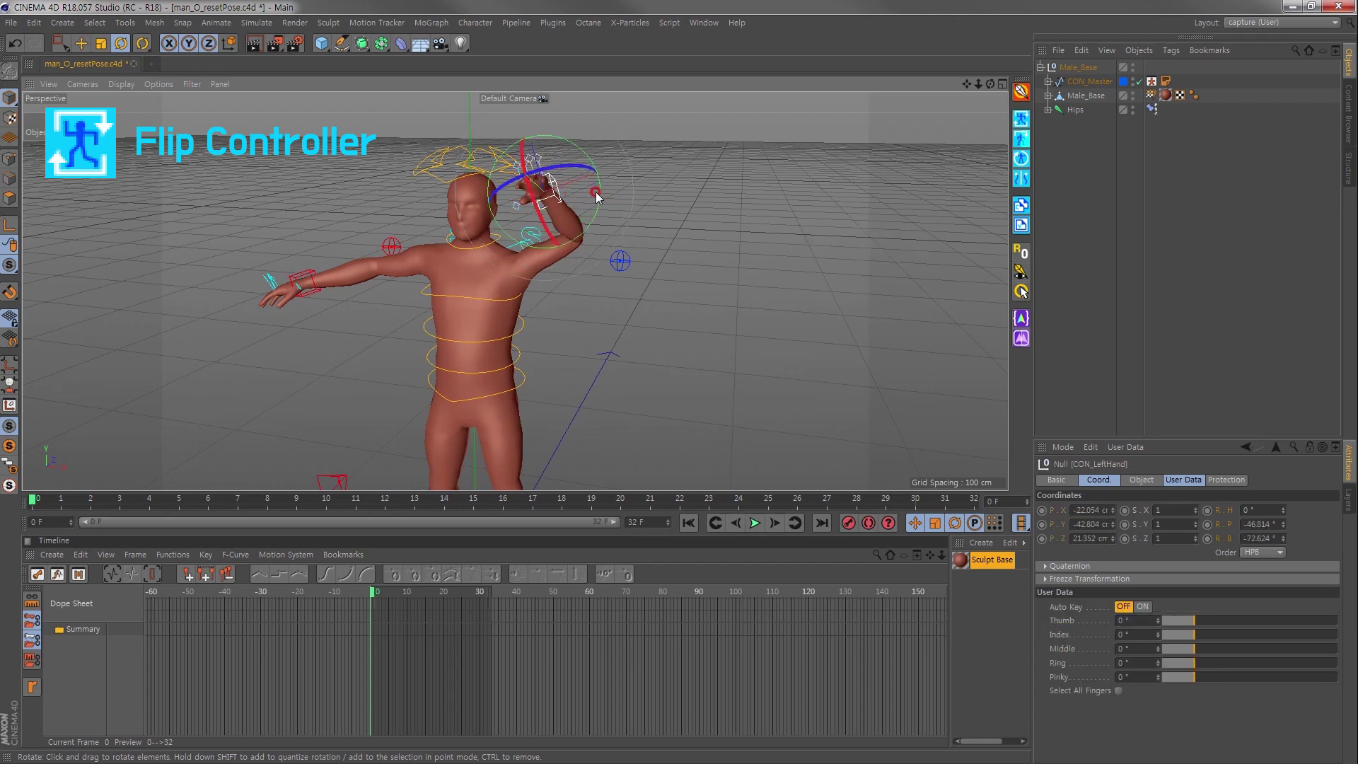
pyautogui.click(1022, 121)
pyautogui.click(1022, 120)
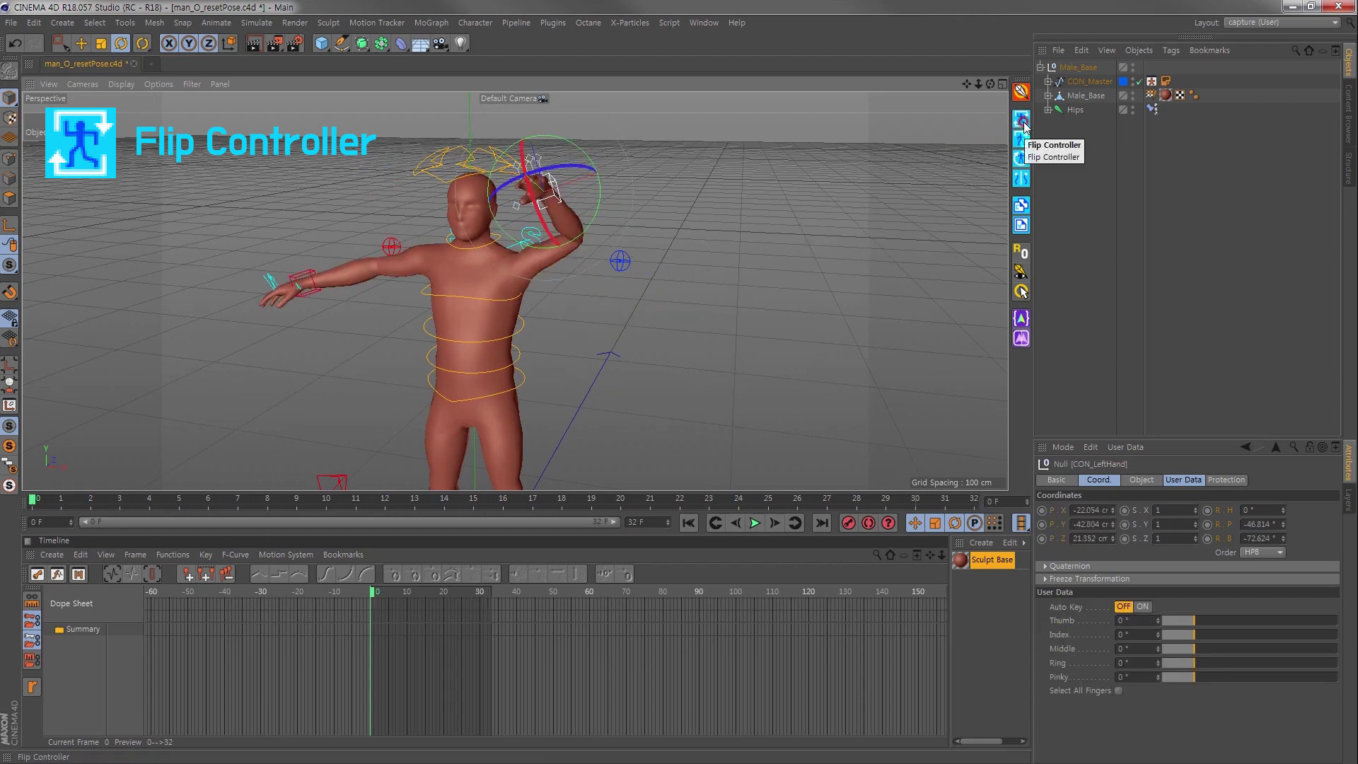
pyautogui.click(1022, 122)
pyautogui.click(1022, 121)
# Lift the left heel off the ground and flip the foot pose to the other side.
pyautogui.scroll(-3, 601, 360)
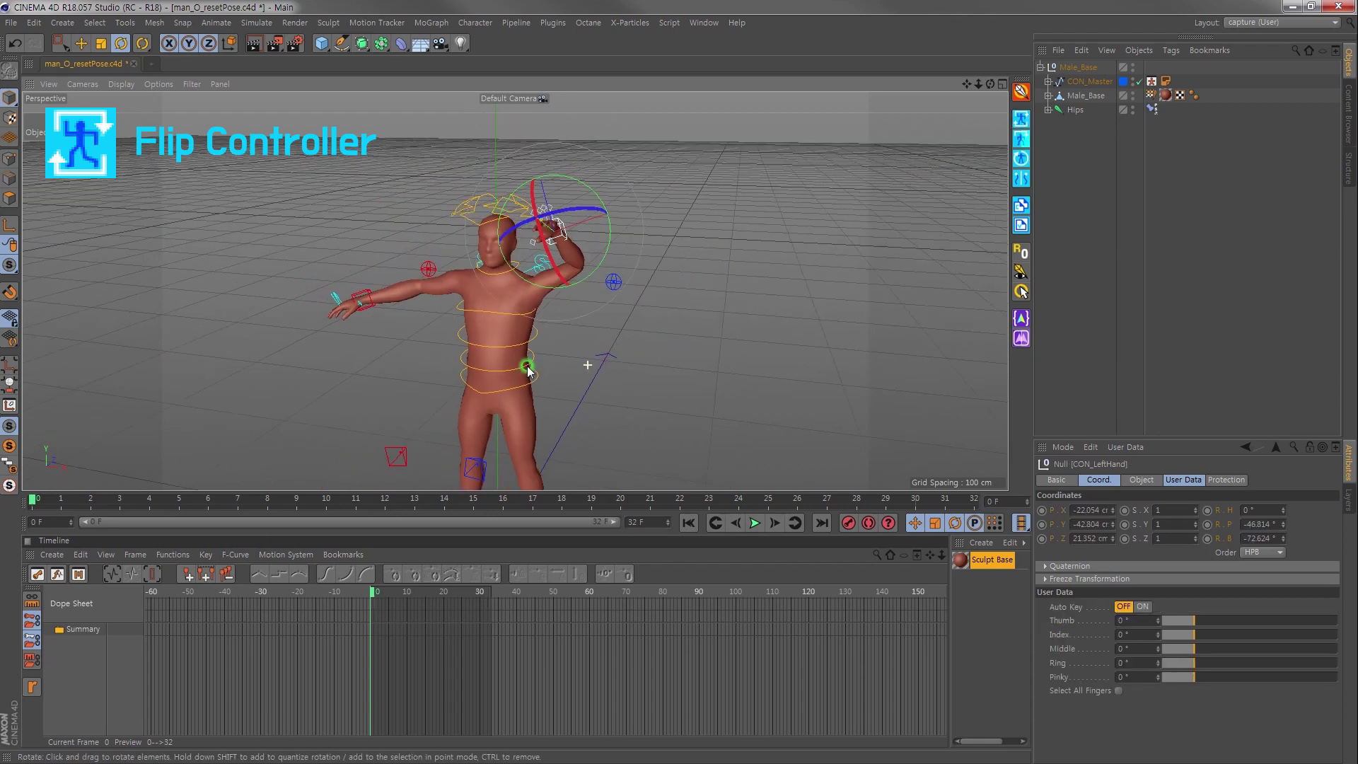
pyautogui.click(555, 413)
pyautogui.moveTo(555, 414)
pyautogui.mouseDown()
pyautogui.moveTo(495, 379)
pyautogui.moveTo(536, 409)
pyautogui.moveTo(601, 396)
pyautogui.mouseUp()
pyautogui.press('e')
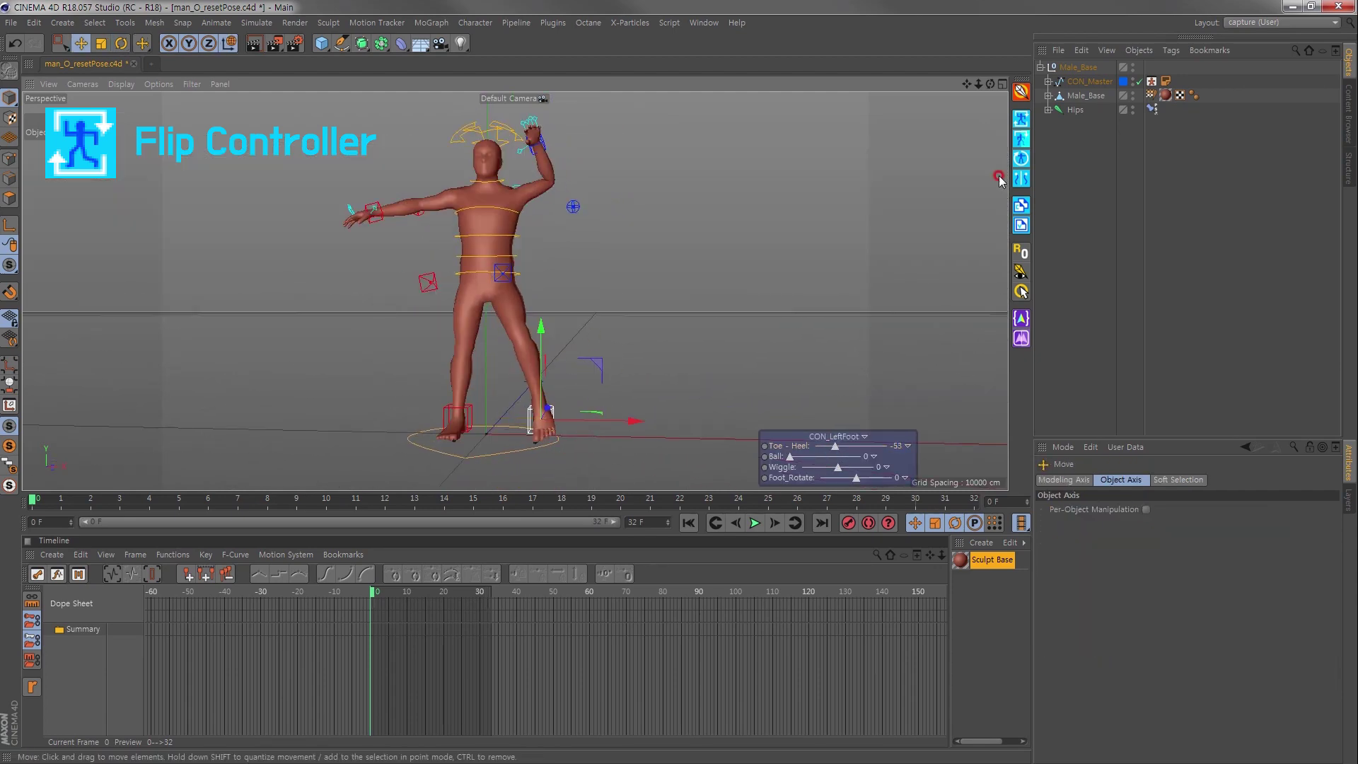
pyautogui.click(1022, 121)
# Add the left hand controller to the selection and flip hand and foot poses together.
pyautogui.keyDown('alt'); pyautogui.moveTo(495, 283); pyautogui.dragTo(529, 180); pyautogui.keyUp('alt')
pyautogui.keyDown('shift'); pyautogui.click(536, 149); pyautogui.keyUp('shift')
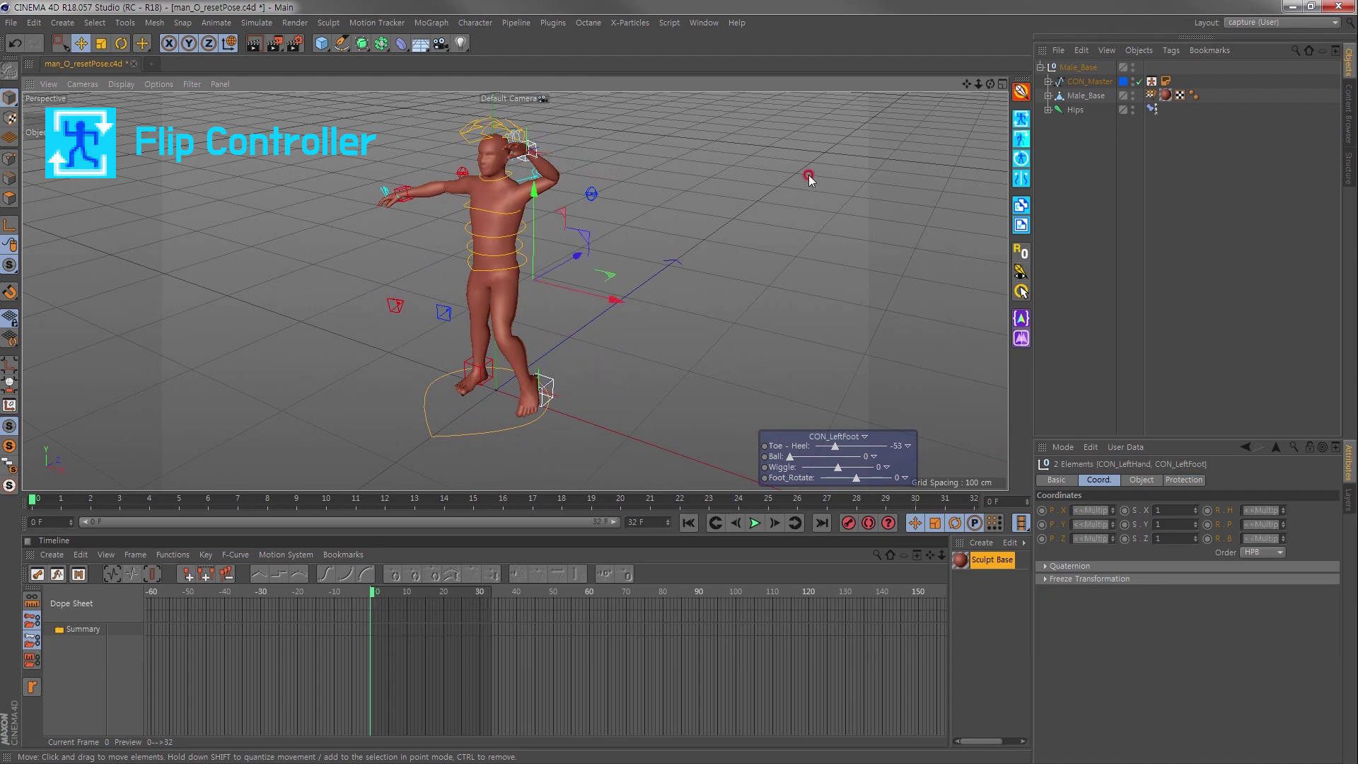
pyautogui.click(1022, 121)
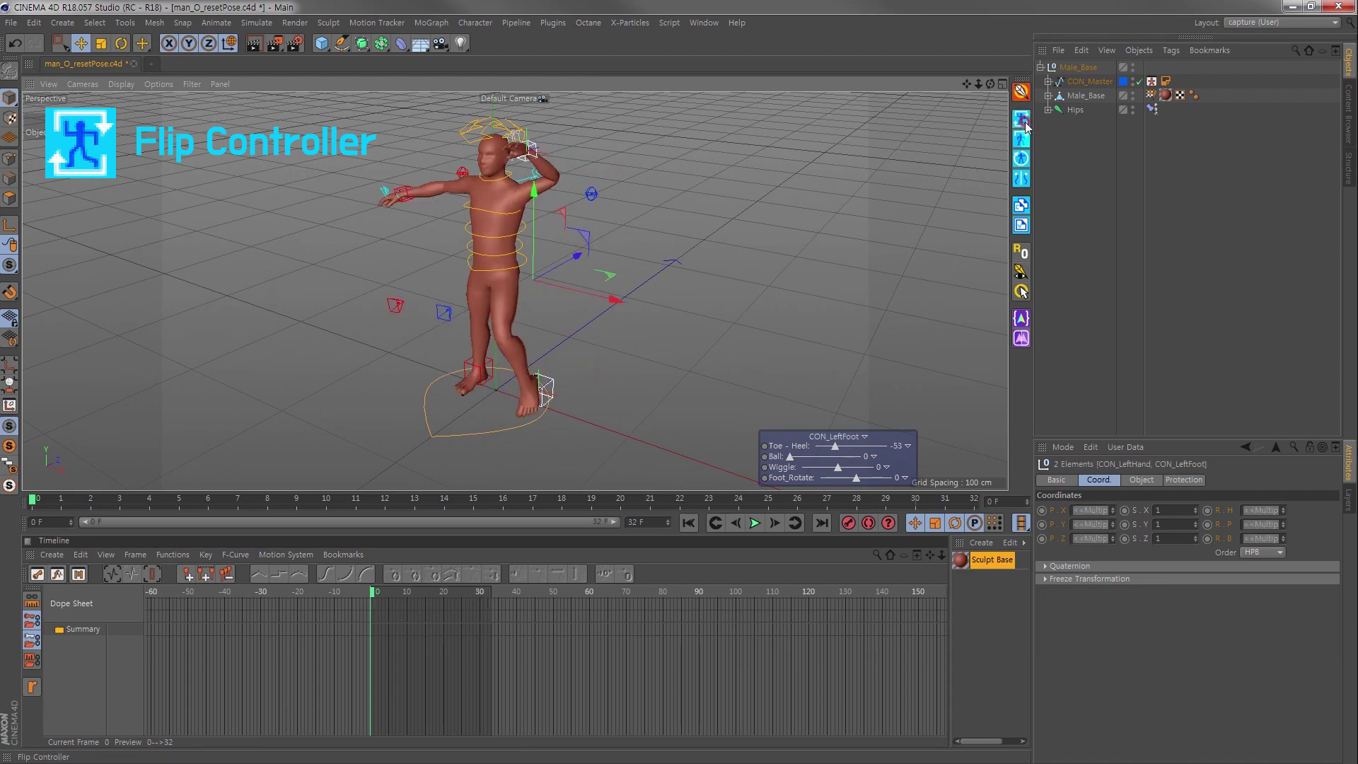
pyautogui.click(1022, 121)
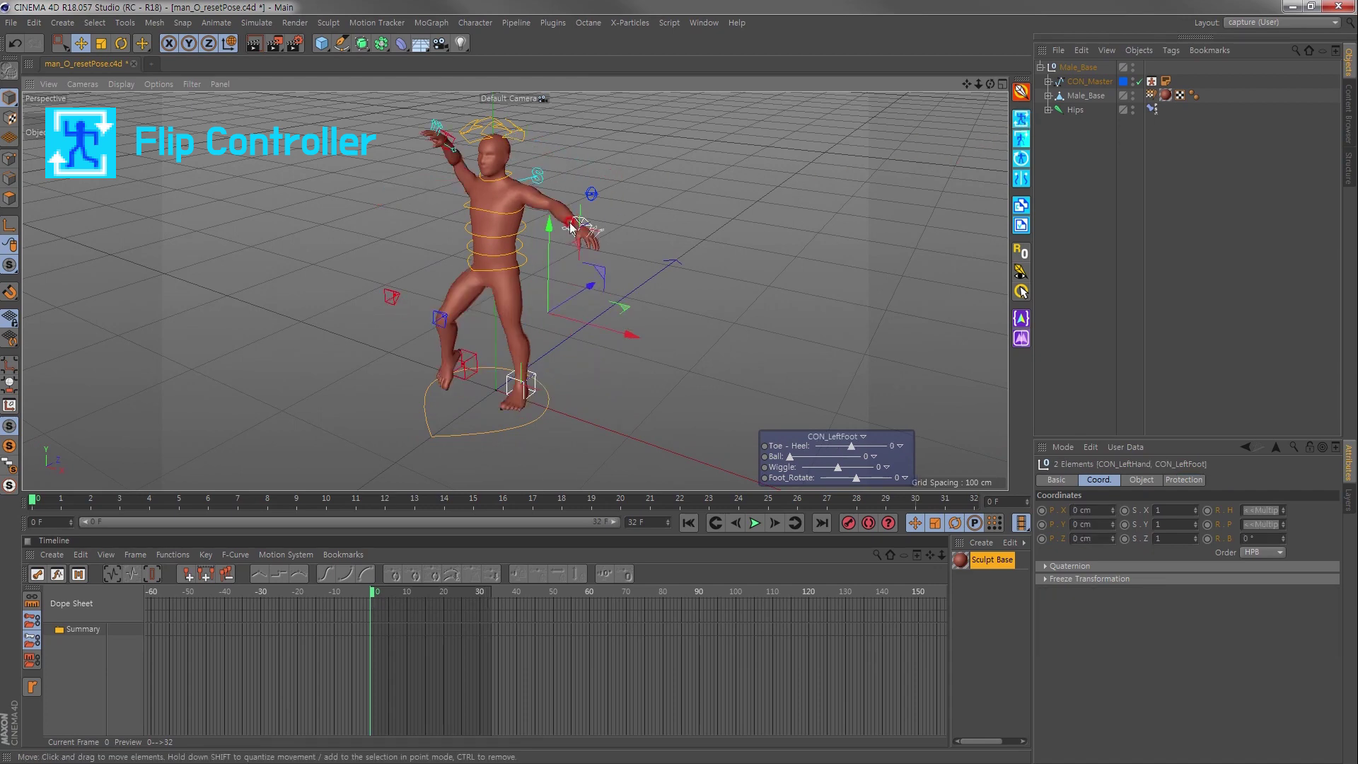
pyautogui.click(1022, 122)
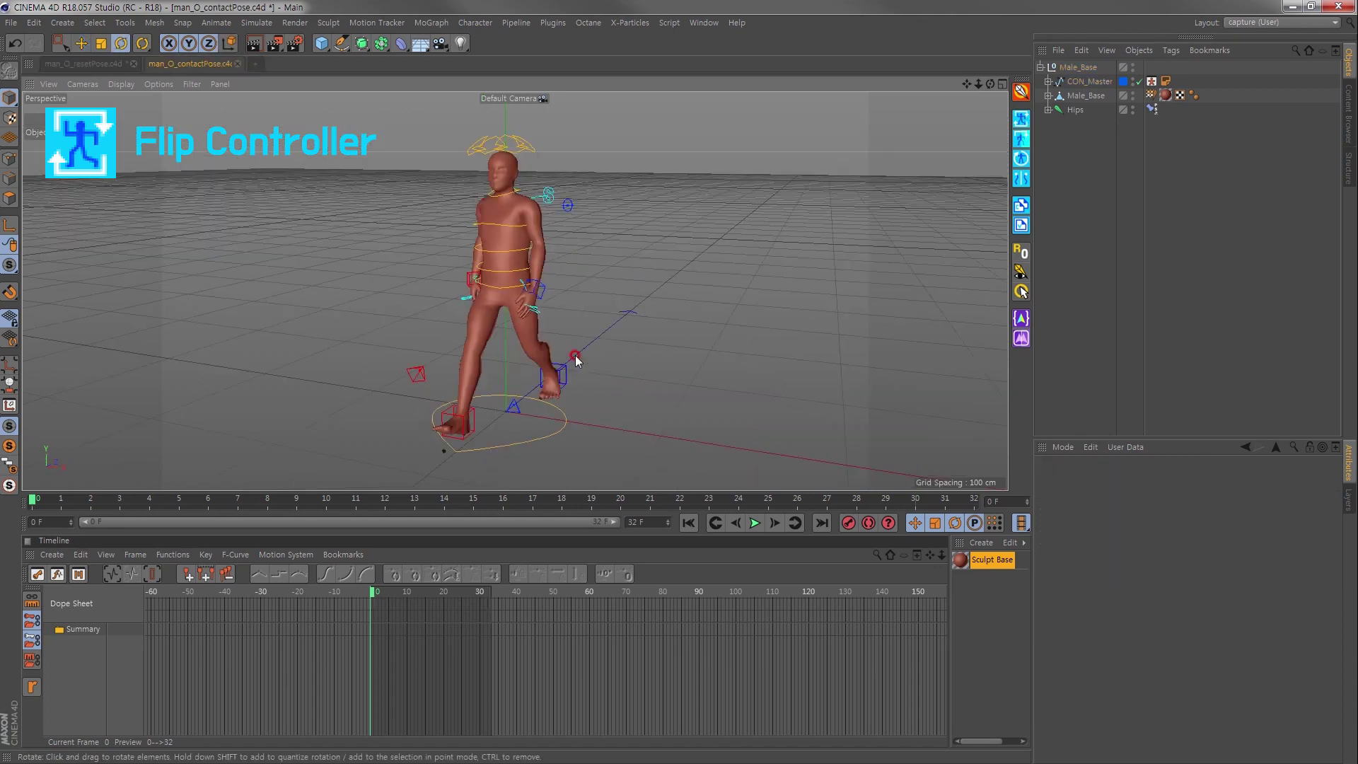
# Mirror the walking pose left to right repeatedly with Flip Controller.
pyautogui.keyDown('alt'); pyautogui.moveTo(611, 348); pyautogui.dragTo(558, 346); pyautogui.keyUp('alt')
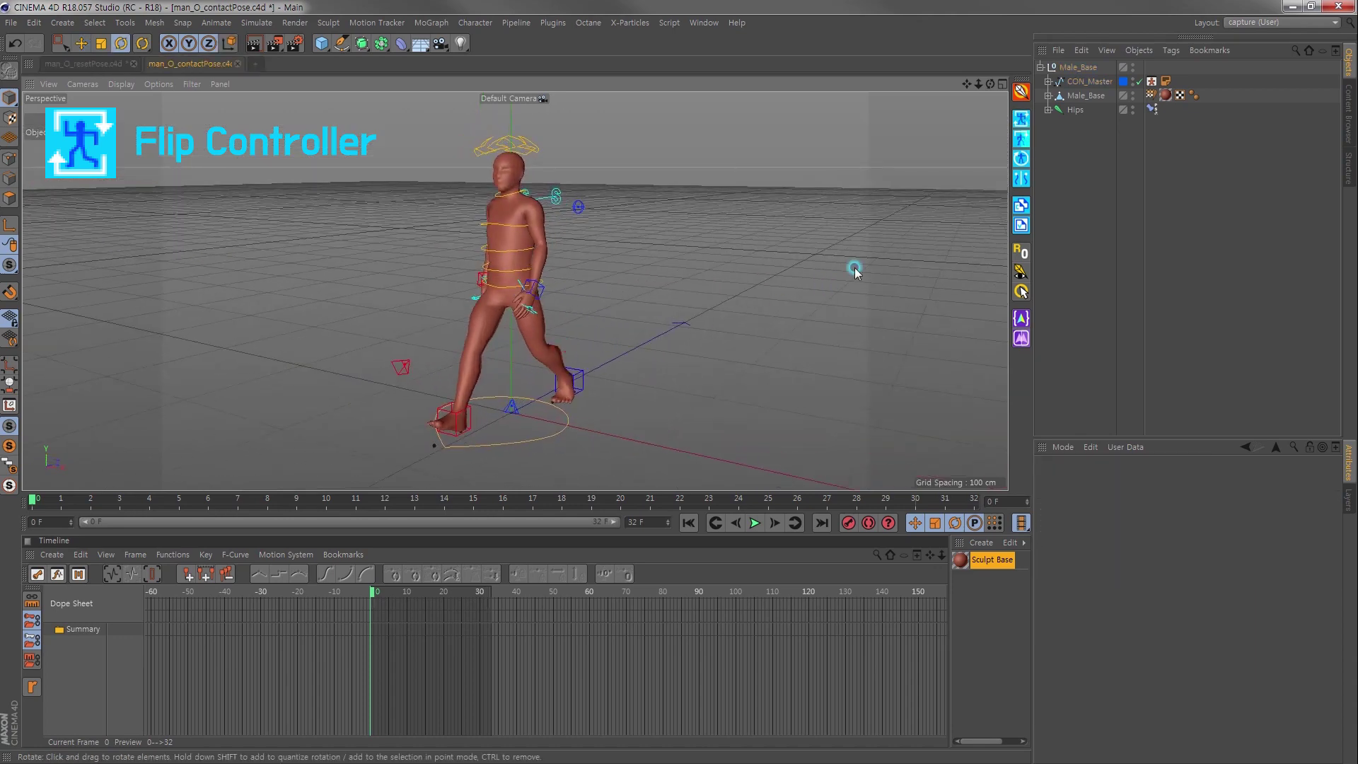
pyautogui.click(1018, 125)
pyautogui.click(1019, 122)
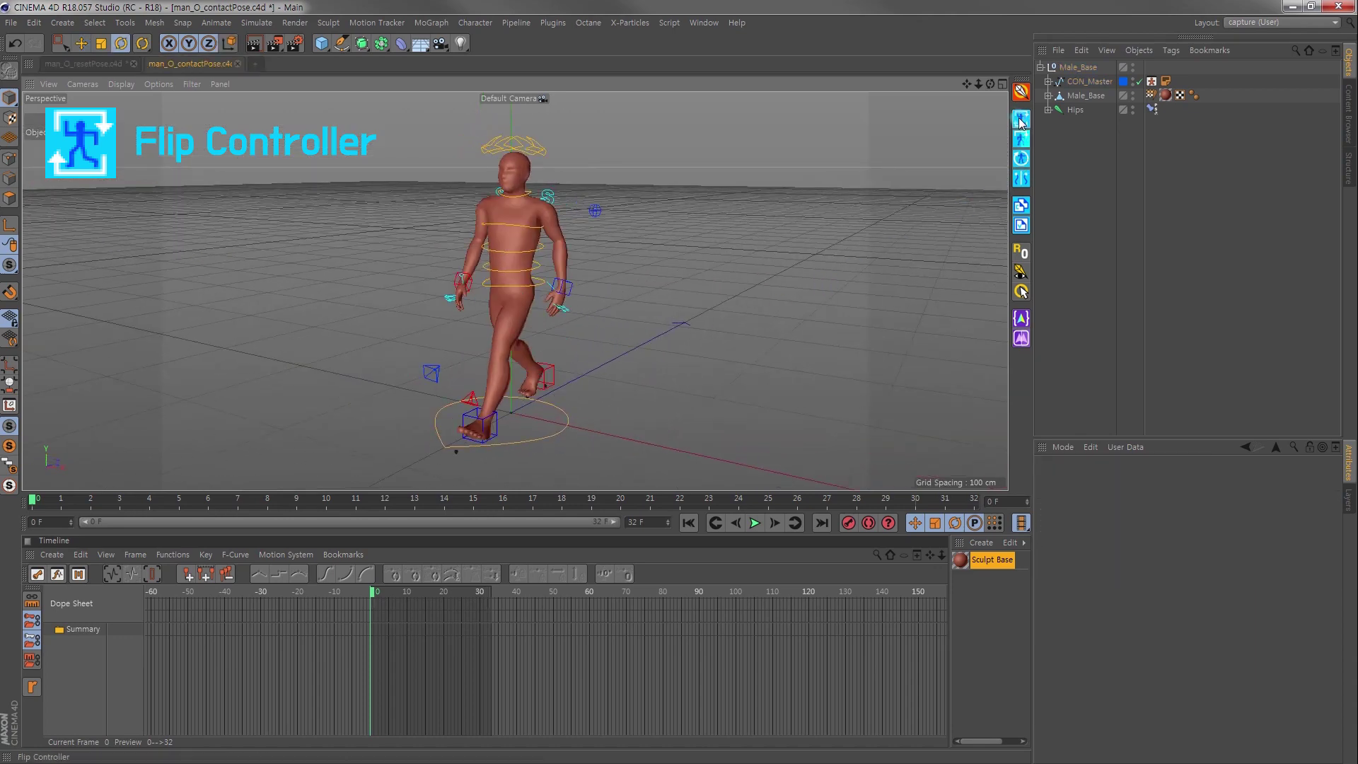
pyautogui.click(1018, 121)
pyautogui.click(1019, 121)
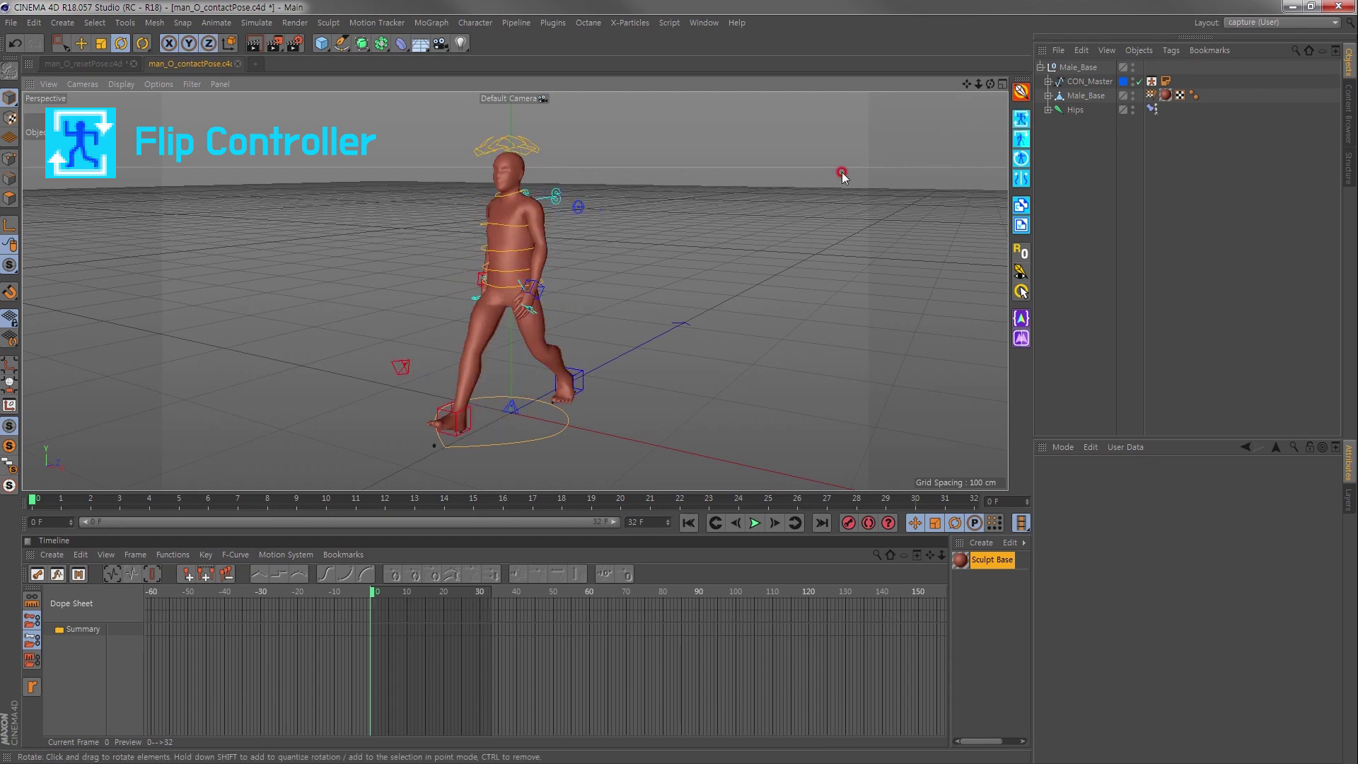
pyautogui.keyDown('alt'); pyautogui.moveTo(617, 302); pyautogui.dragTo(697, 283); pyautogui.keyUp('alt')
# Copy and paste the Male_Base rig, moving the copy about 85 cm right.
pyautogui.click(1078, 68)
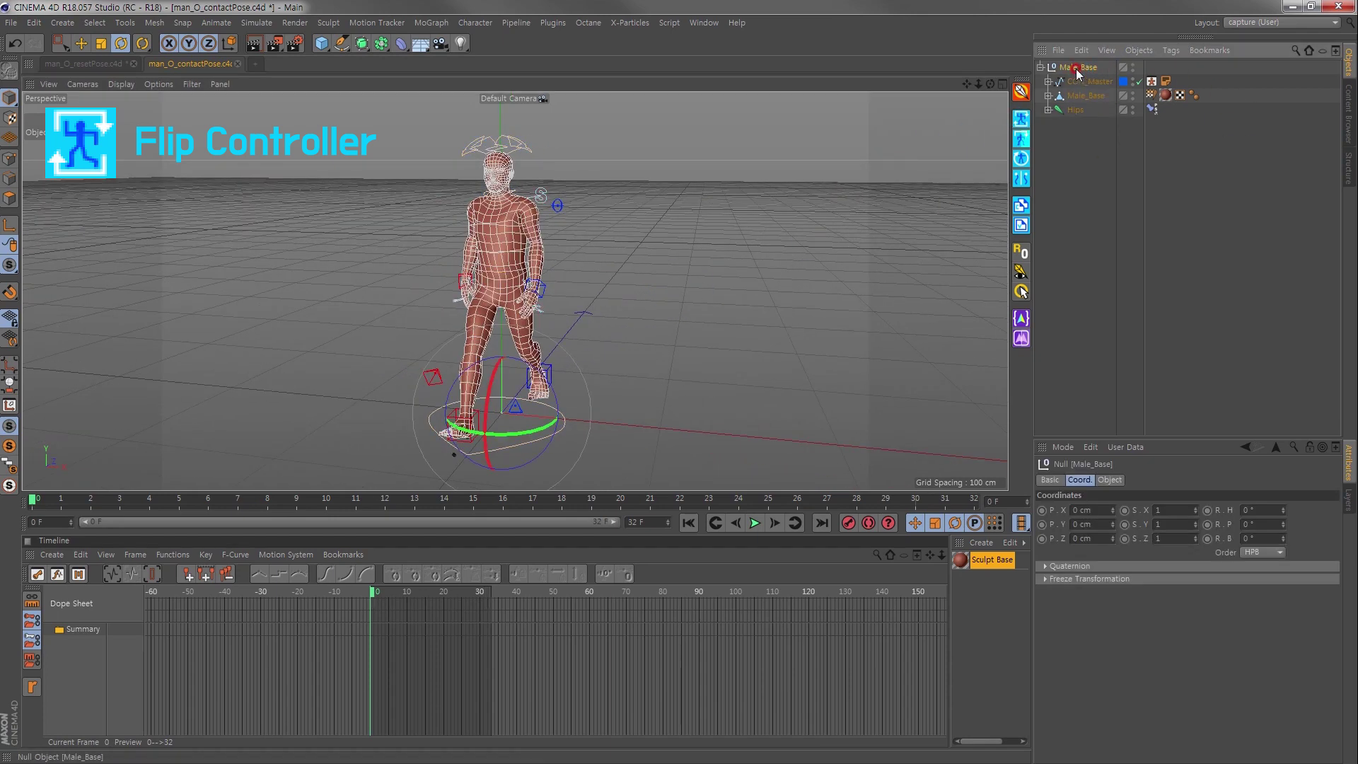
pyautogui.hotkey('ctrl', 'c')
pyautogui.hotkey('ctrl', 'v')
pyautogui.press('e')
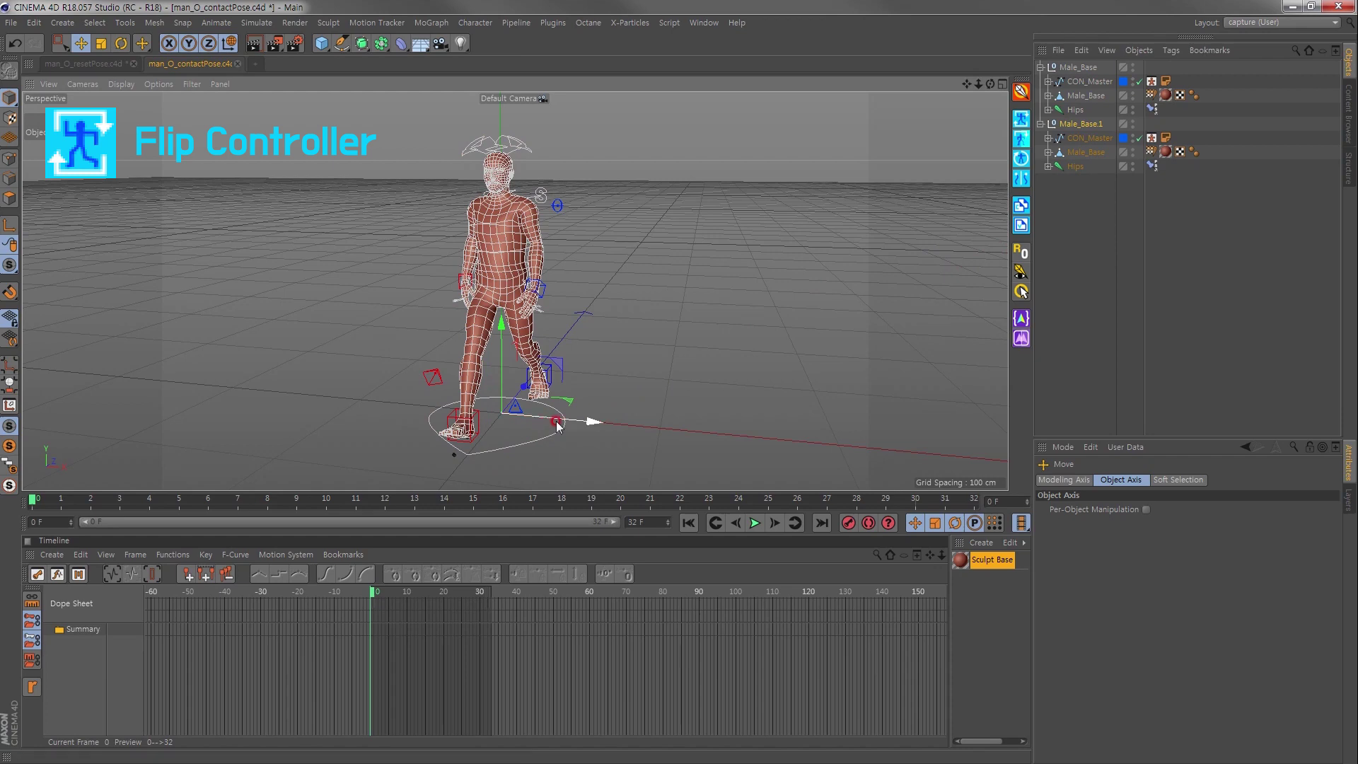
pyautogui.moveTo(594, 422); pyautogui.dragTo(712, 429)
pyautogui.scroll(3, 717, 417)
pyautogui.click(728, 405)
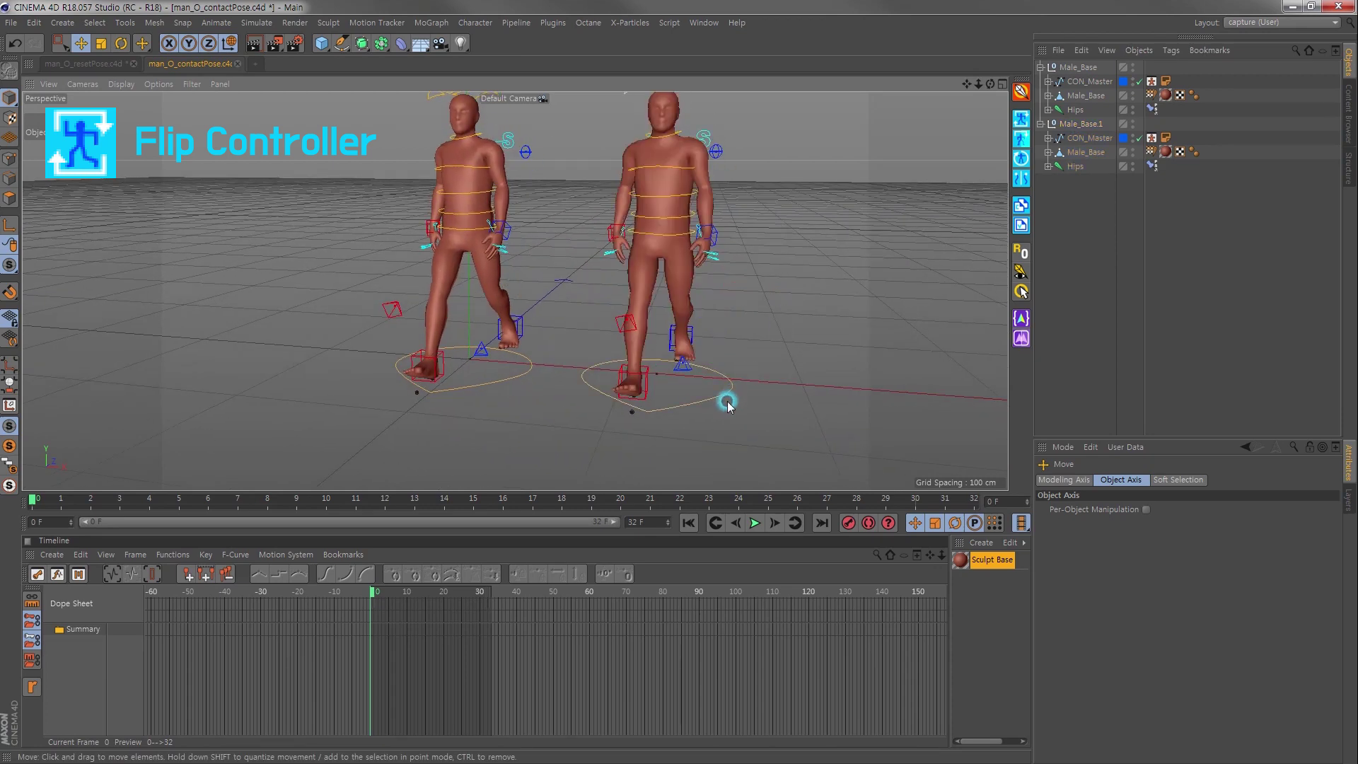
# Flip both characters' poses, then delete the Male_Base.1 copy.
pyautogui.keyDown('alt'); pyautogui.moveTo(779, 279); pyautogui.dragTo(877, 212); pyautogui.keyUp('alt')
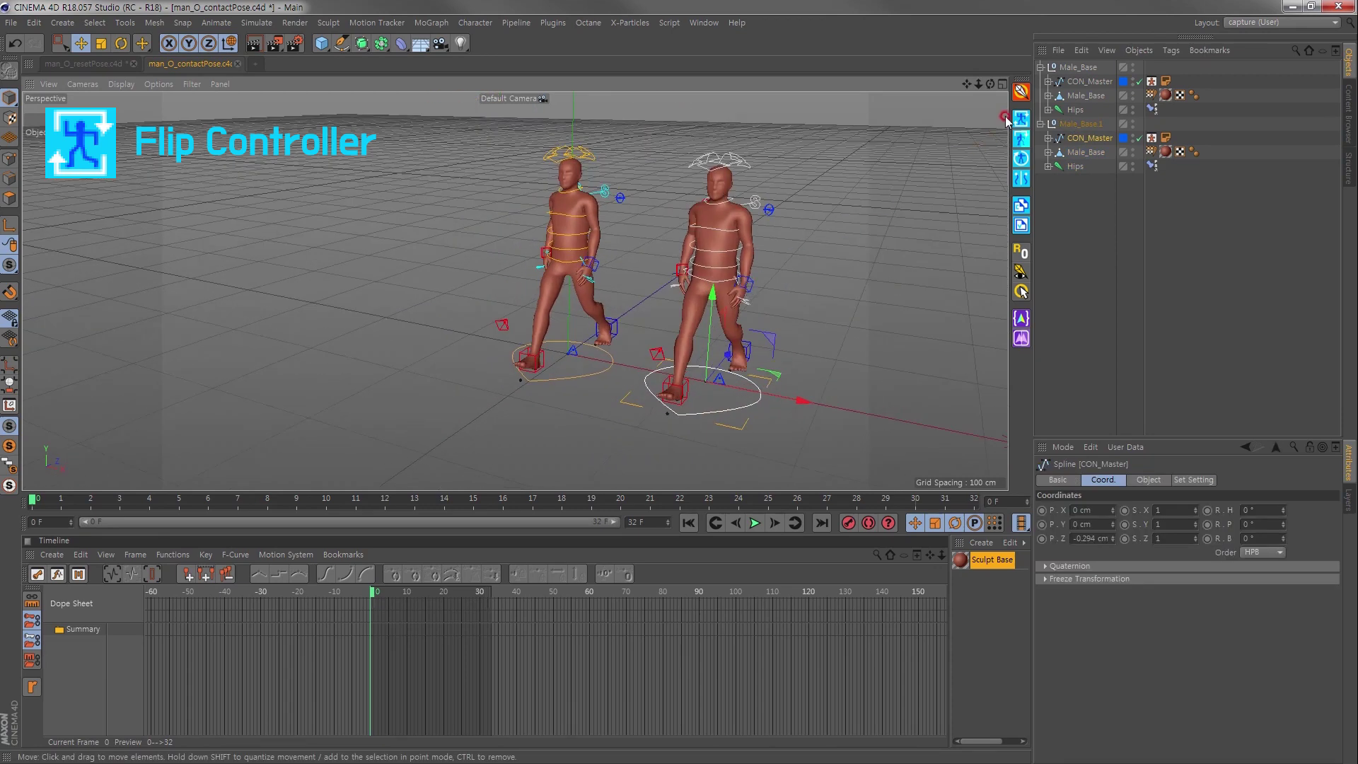
pyautogui.click(1024, 122)
pyautogui.click(599, 376)
pyautogui.click(1024, 122)
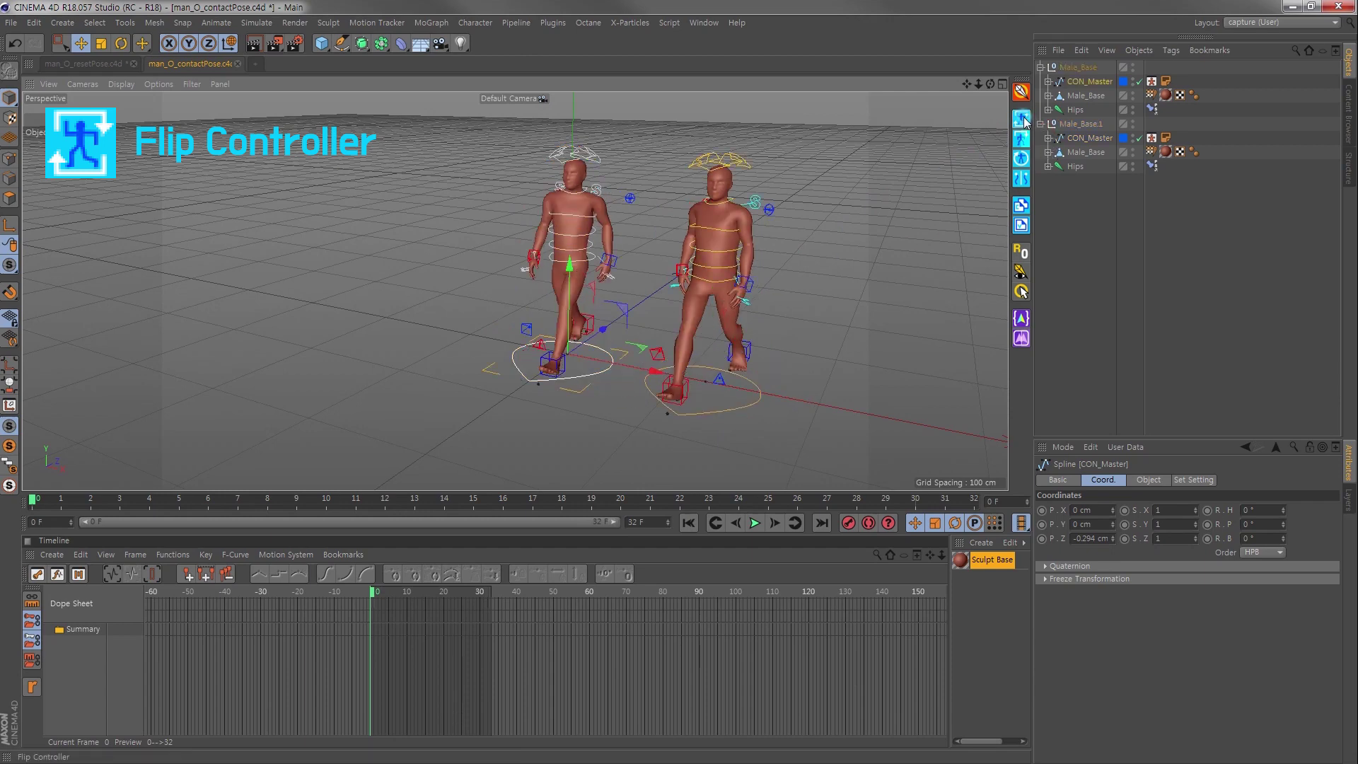
pyautogui.keyDown('alt'); pyautogui.moveTo(983, 130); pyautogui.dragTo(763, 255); pyautogui.keyUp('alt')
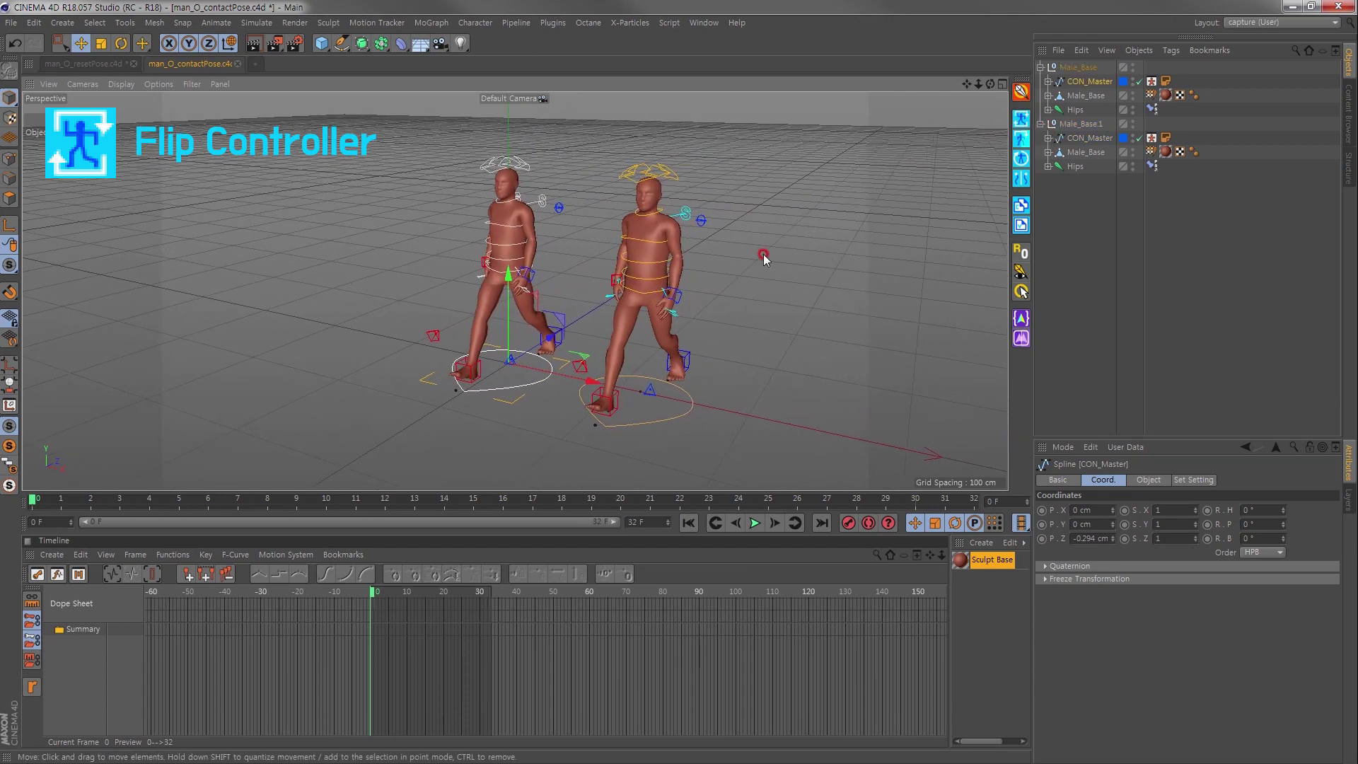
pyautogui.click(1081, 125)
pyautogui.press('Delete')
pyautogui.click(83, 63)
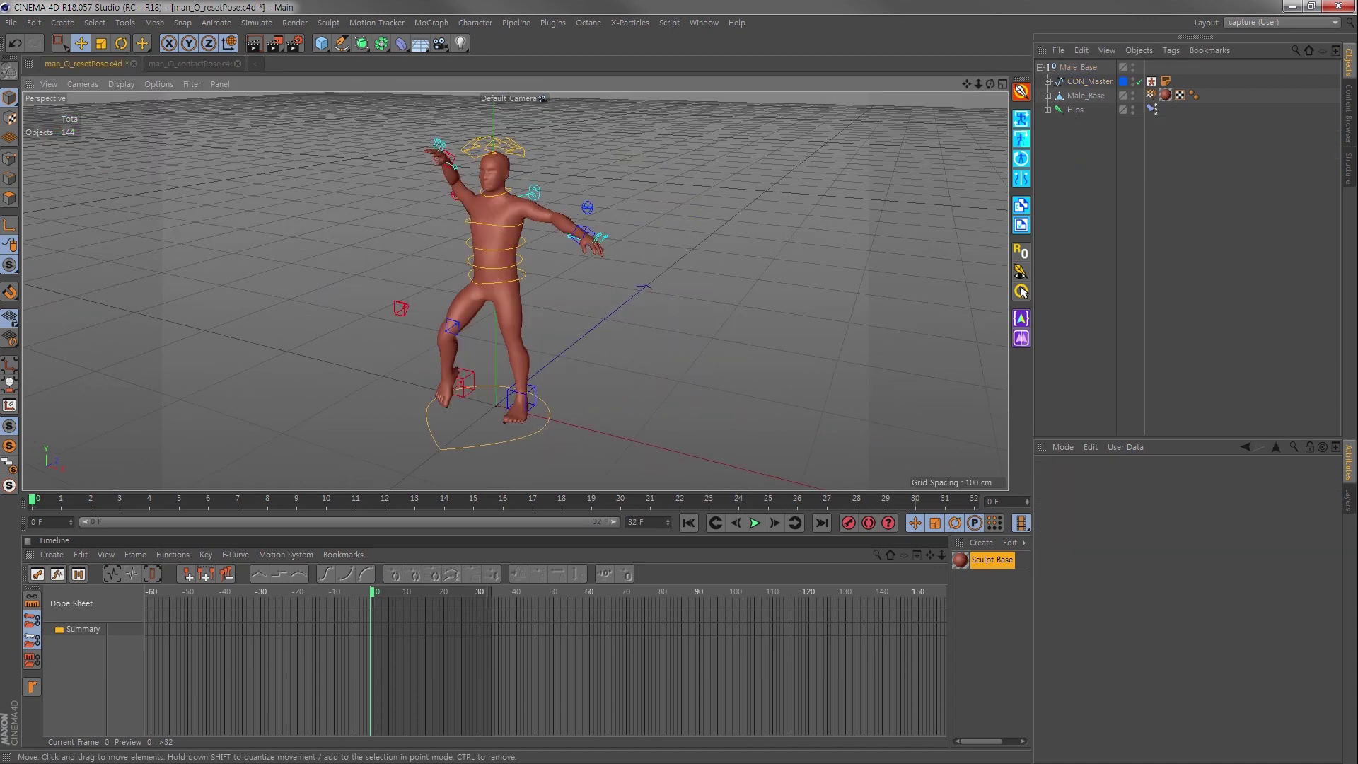
pyautogui.click(593, 232)
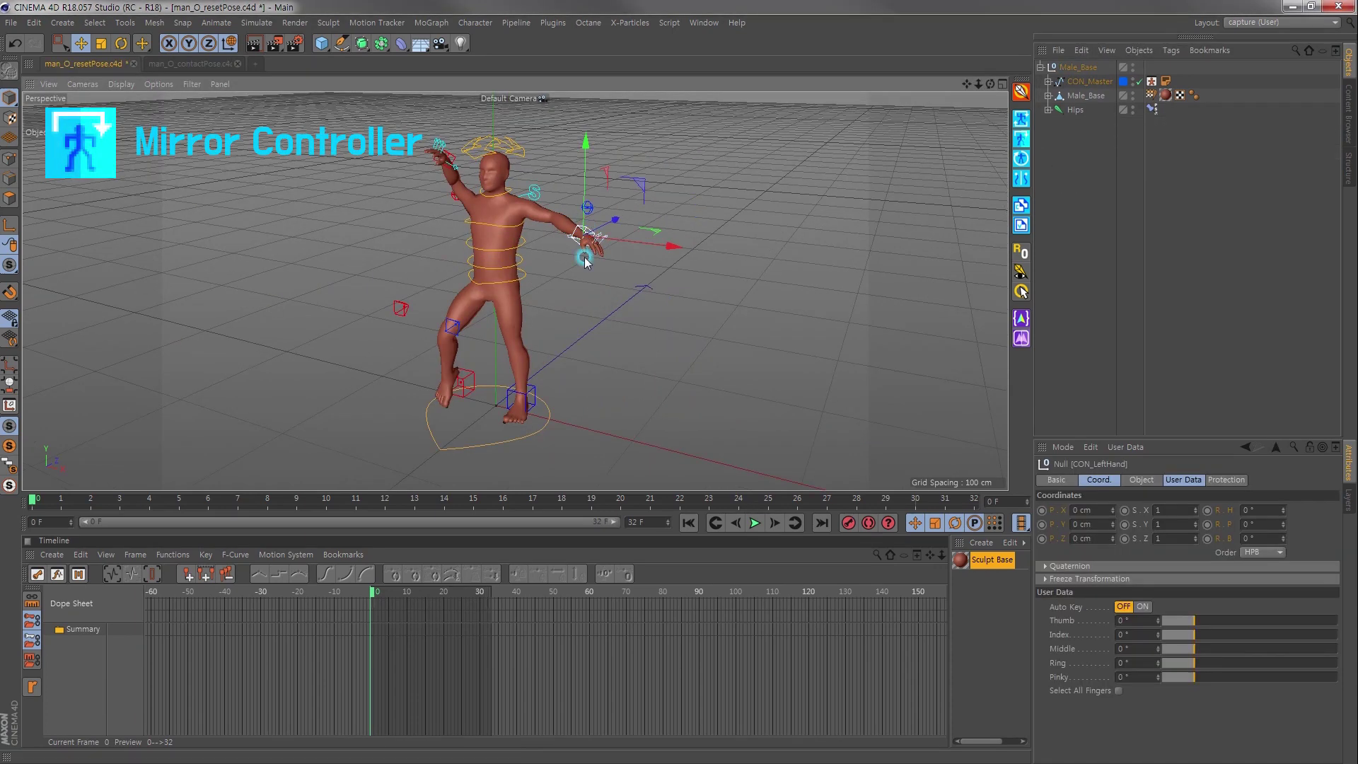
pyautogui.keyDown('alt'); pyautogui.moveTo(593, 232); pyautogui.dragTo(623, 257); pyautogui.keyUp('alt')
pyautogui.click(1021, 143)
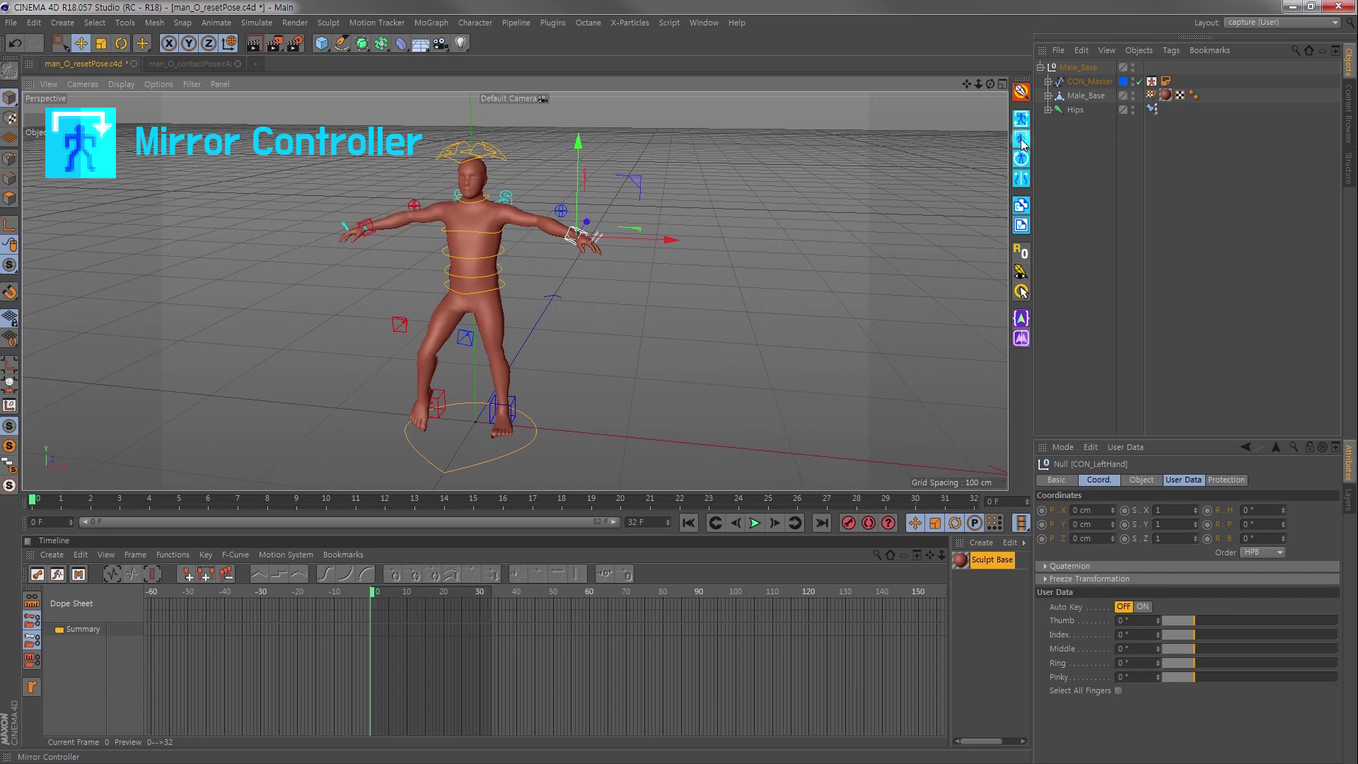
pyautogui.hotkey('ctrl', 'z')
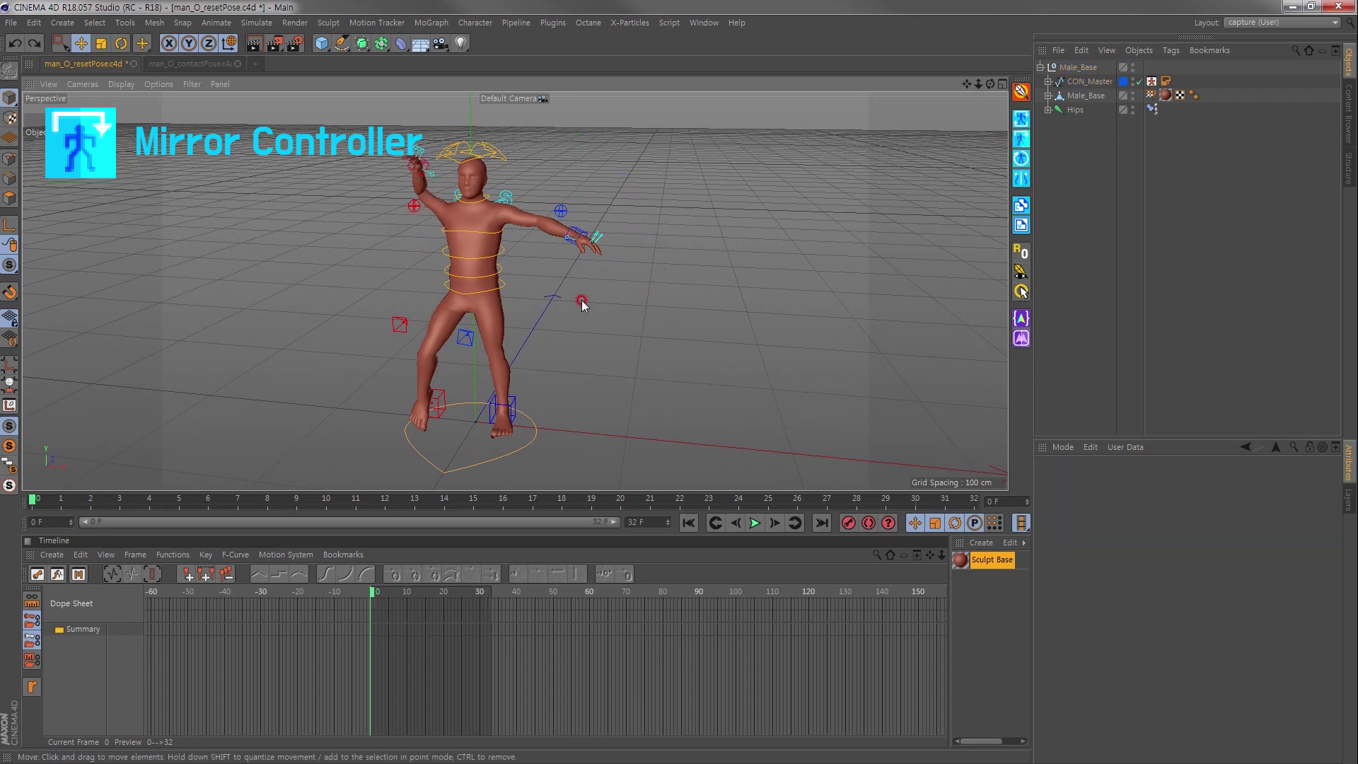
pyautogui.keyDown('alt'); pyautogui.moveTo(583, 304); pyautogui.dragTo(549, 305); pyautogui.keyUp('alt')
pyautogui.click(391, 170)
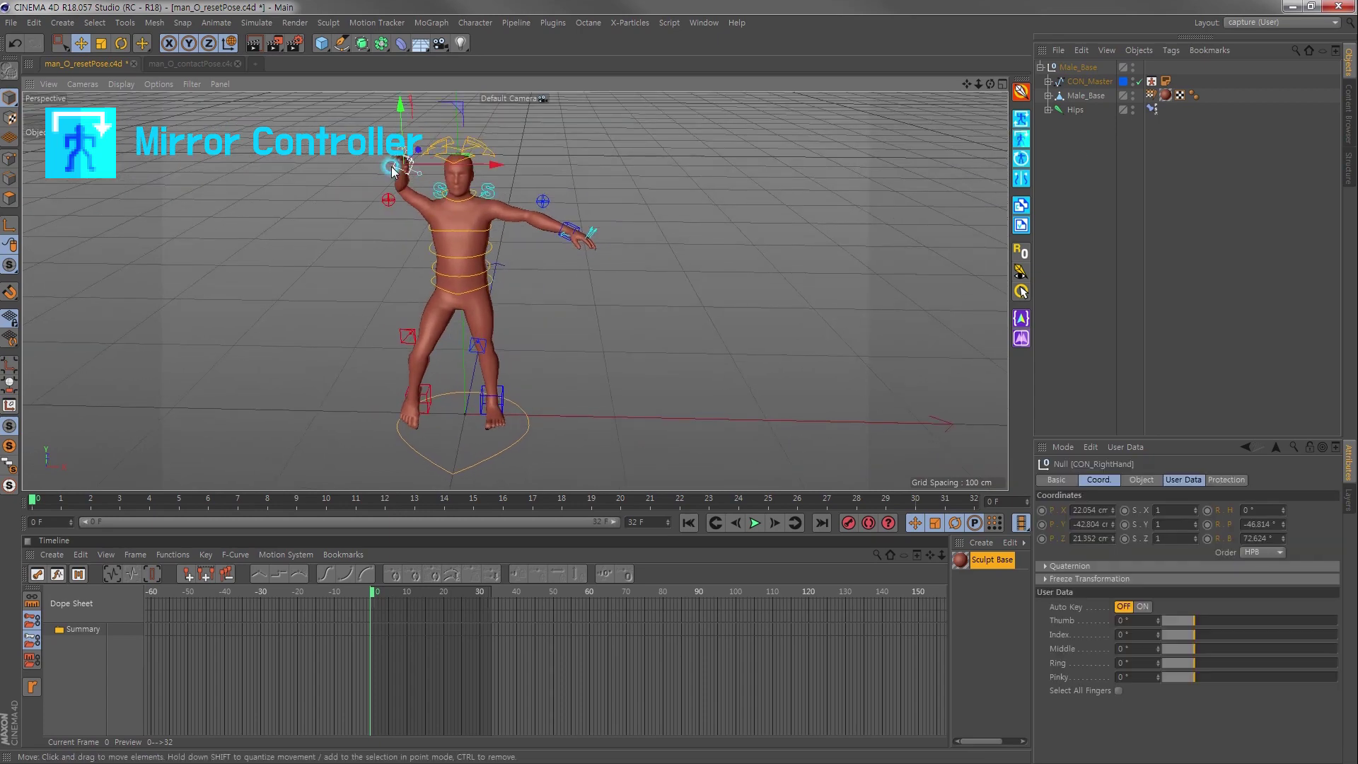
pyautogui.click(1022, 141)
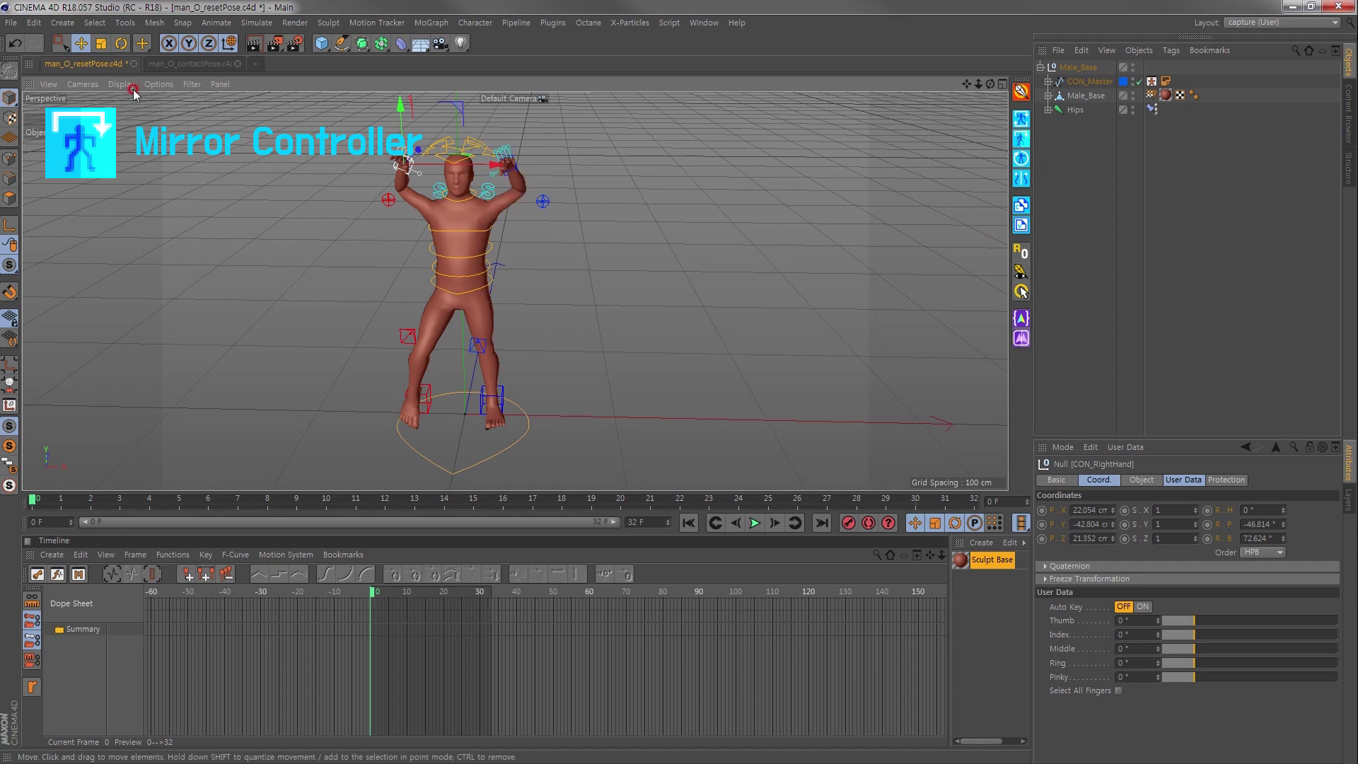
pyautogui.click(15, 44)
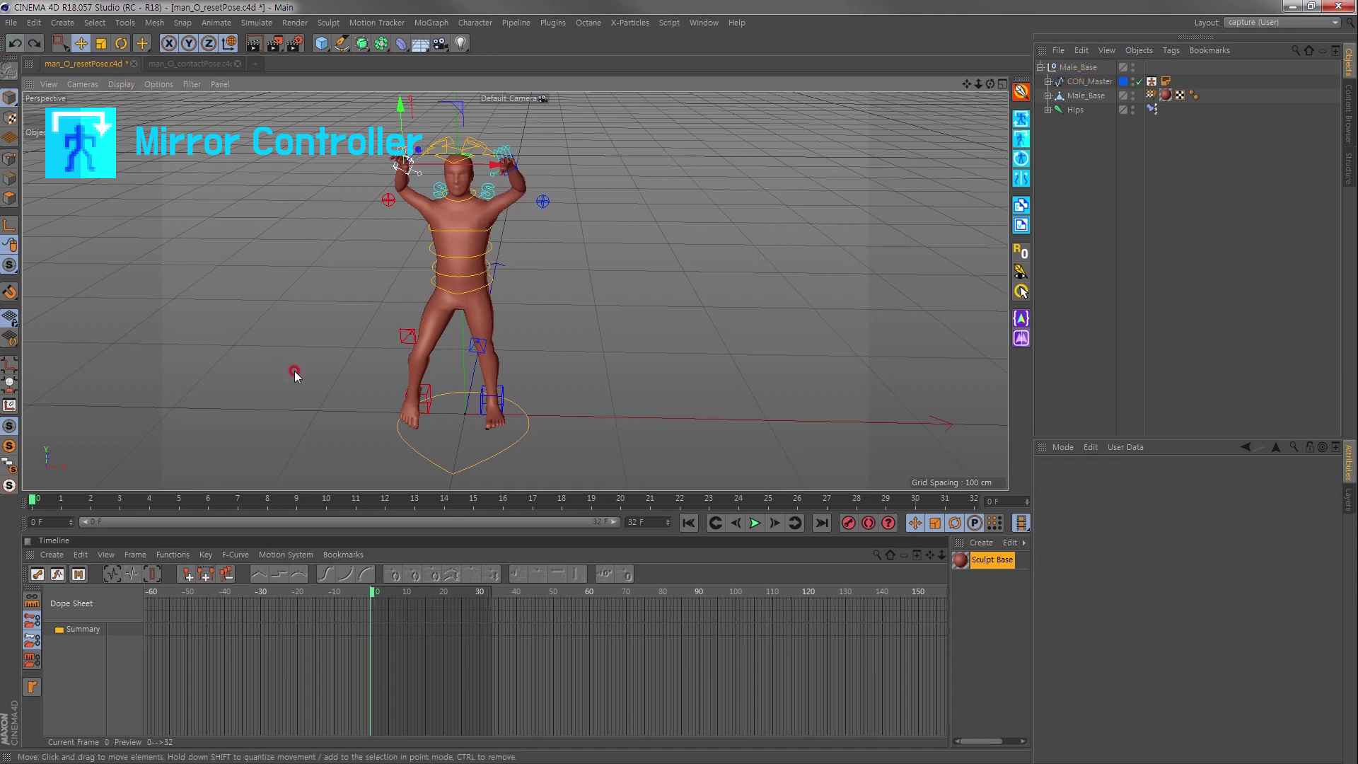
pyautogui.click(439, 401)
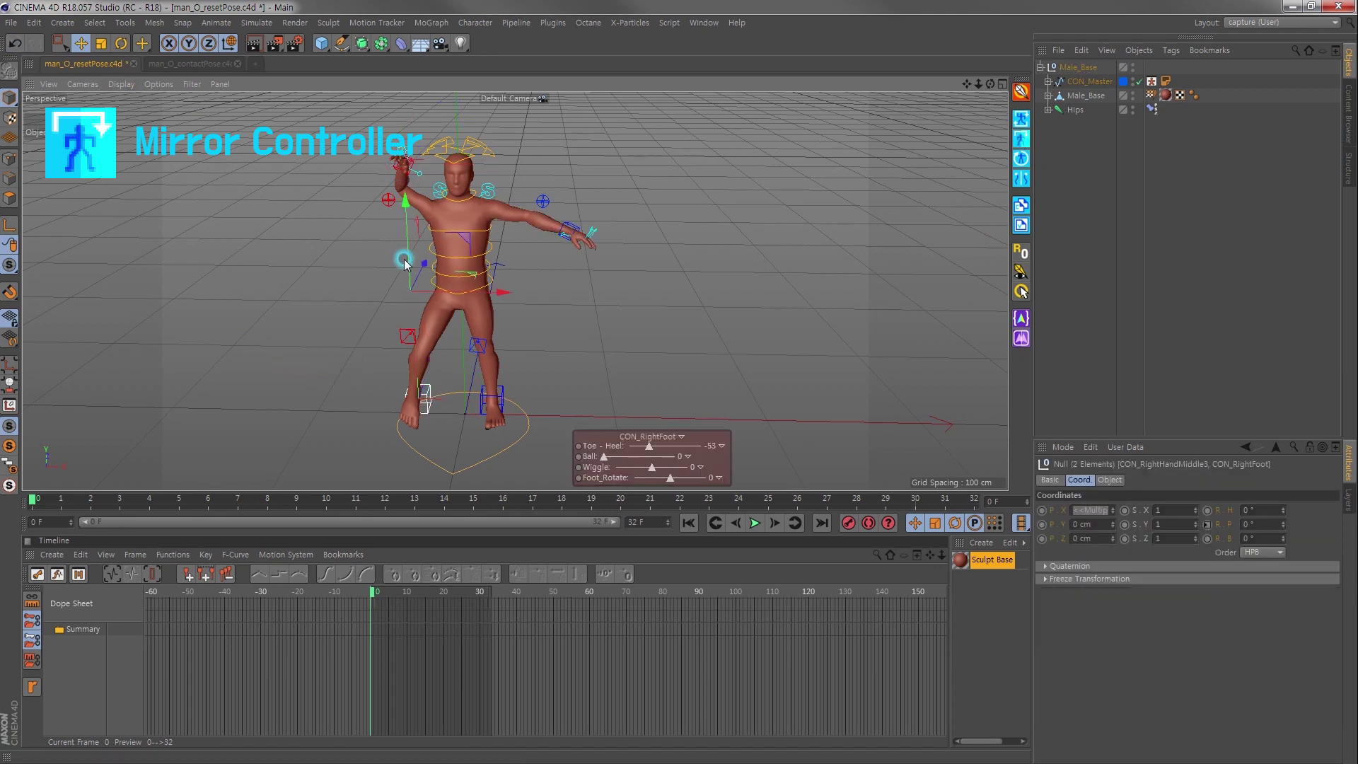
pyautogui.scroll(3, 392, 220)
pyautogui.click(400, 180)
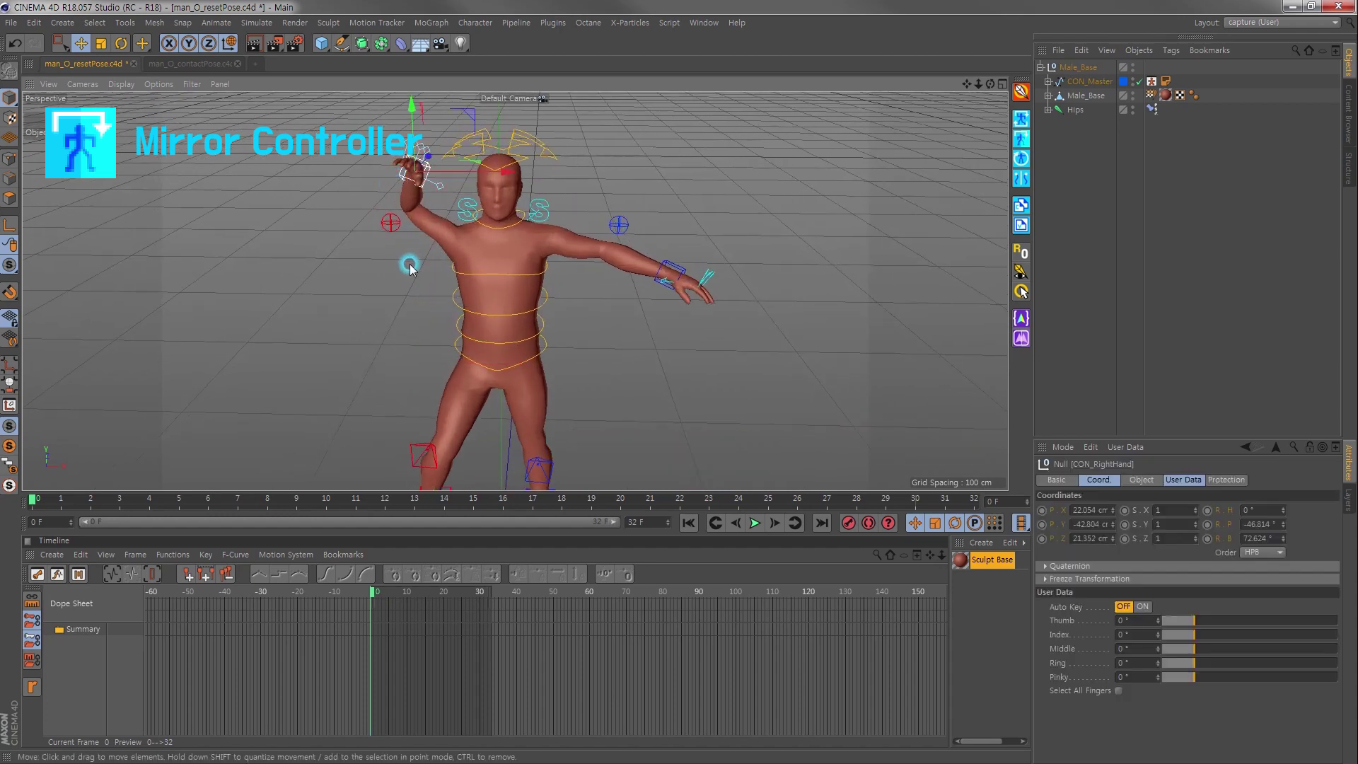
pyautogui.scroll(-3, 356, 249)
pyautogui.keyDown('shift'); pyautogui.click(426, 383); pyautogui.keyUp('shift')
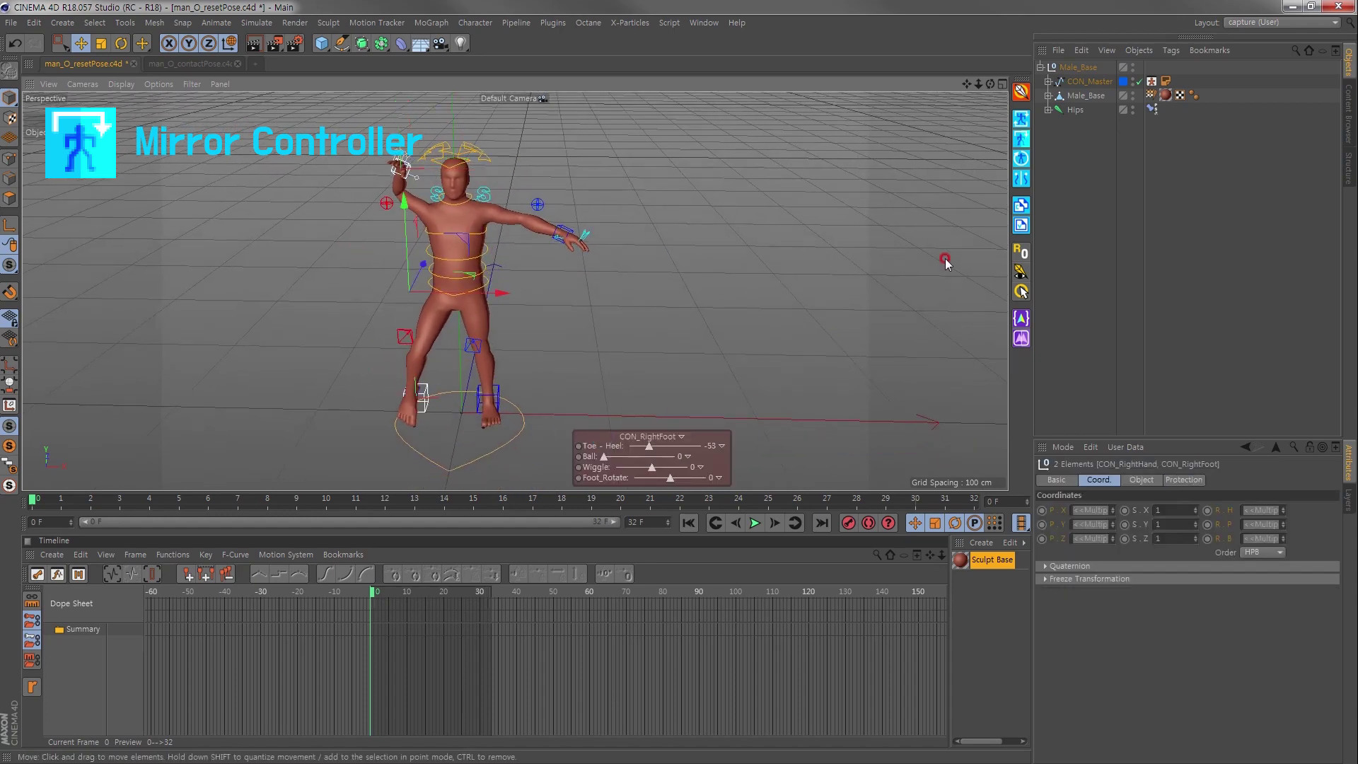
pyautogui.click(1022, 141)
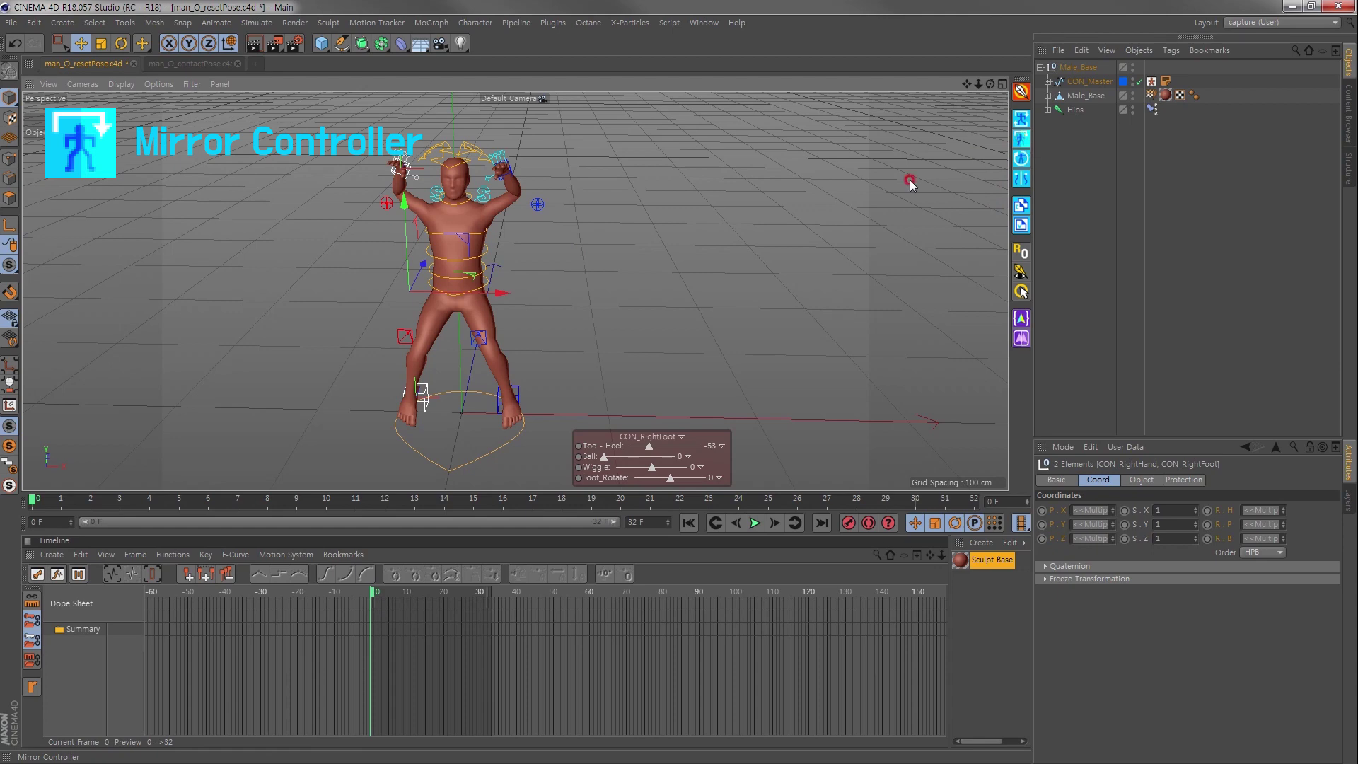
pyautogui.hotkey('ctrl', 'z')
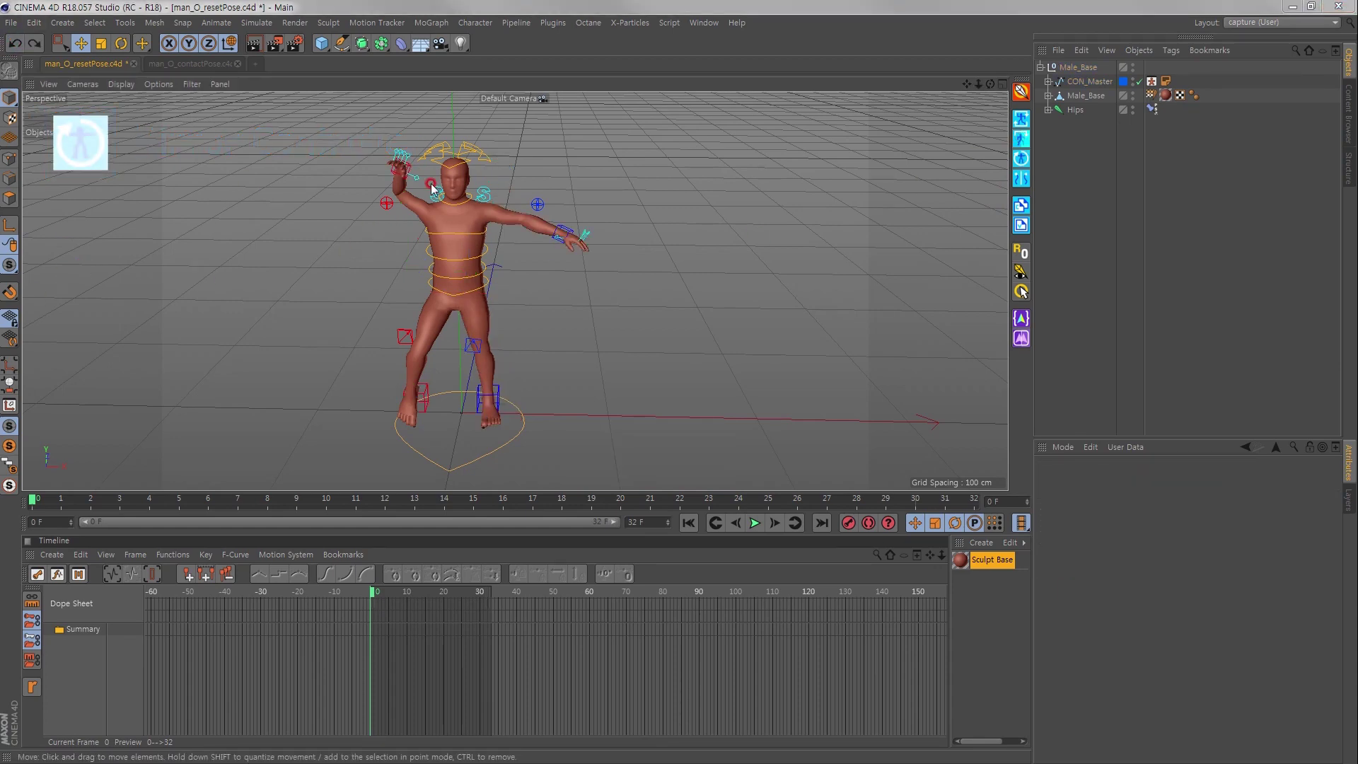
pyautogui.scroll(3, 385, 182)
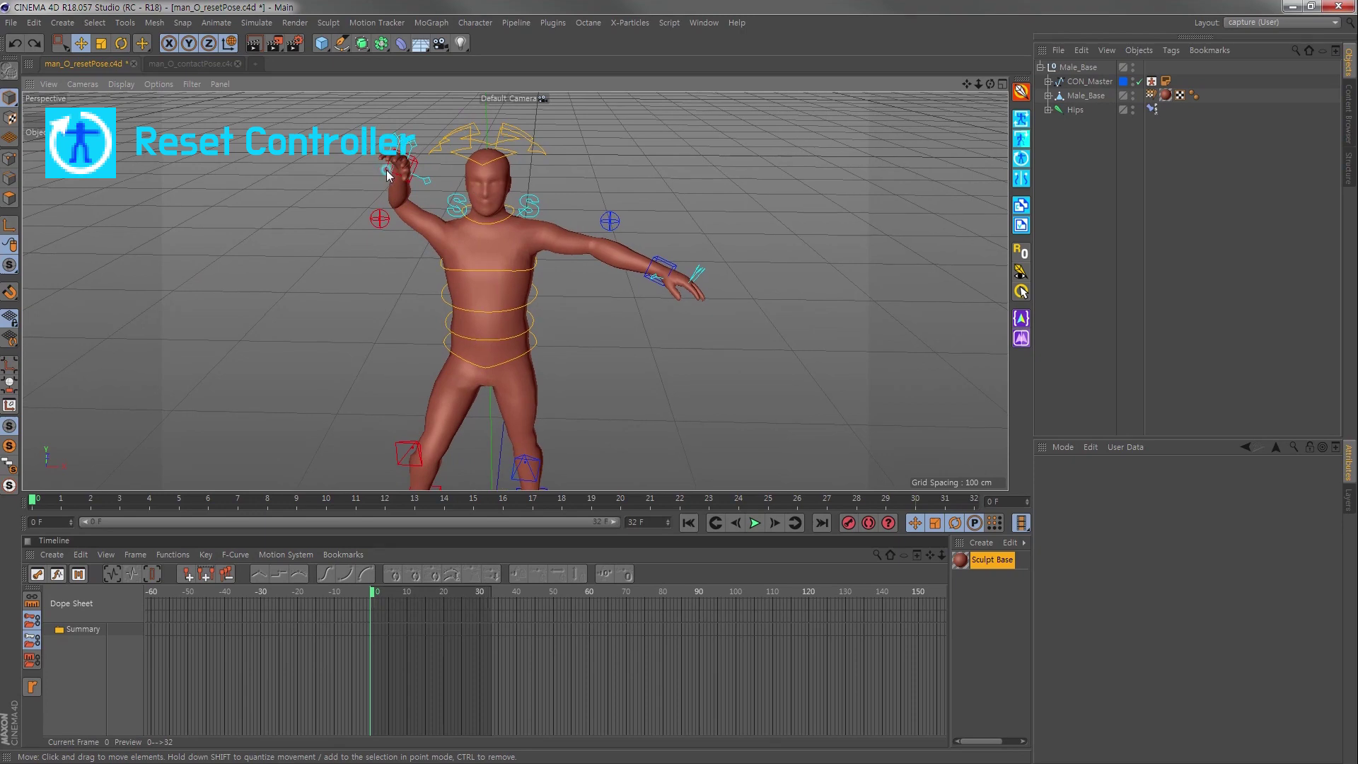
# Paste the copied rig into man_O_contactPose and move it beside the original along X.
pyautogui.click(387, 172)
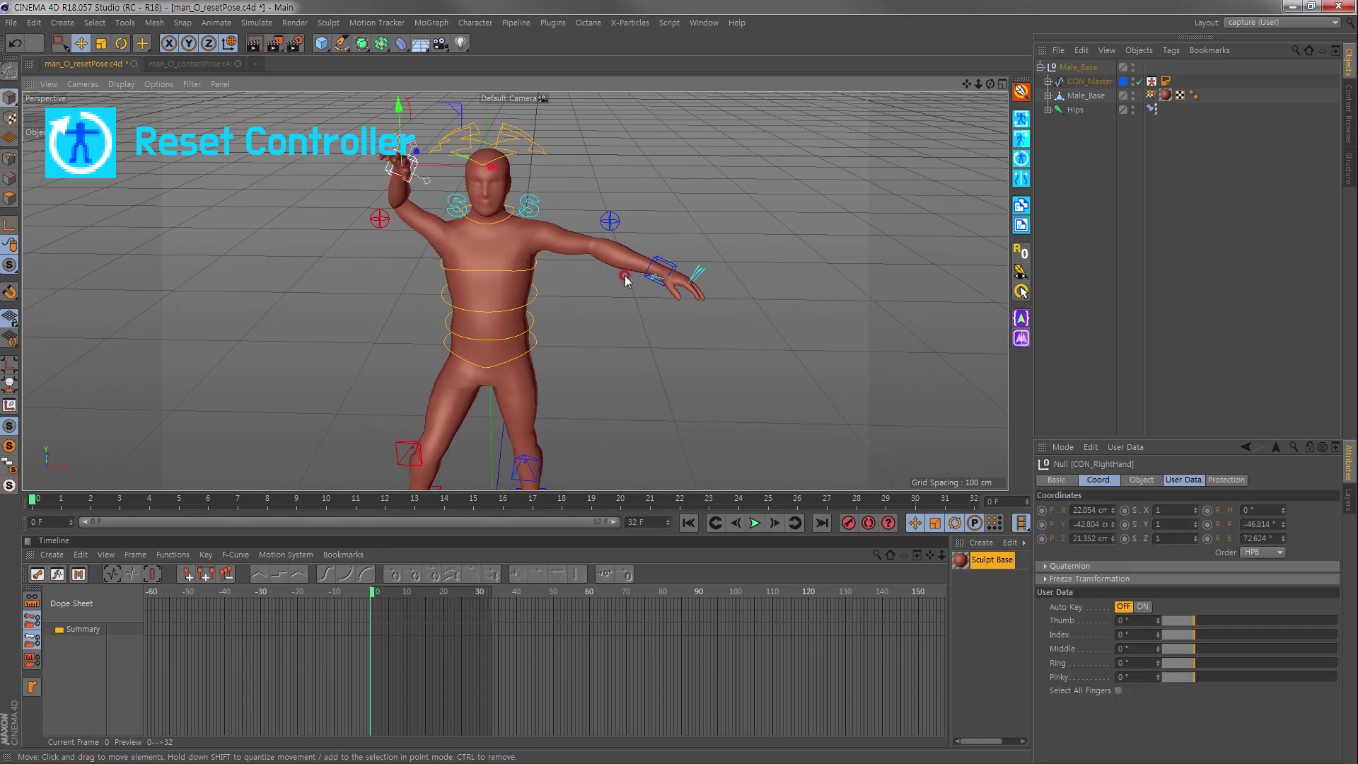
pyautogui.click(671, 267)
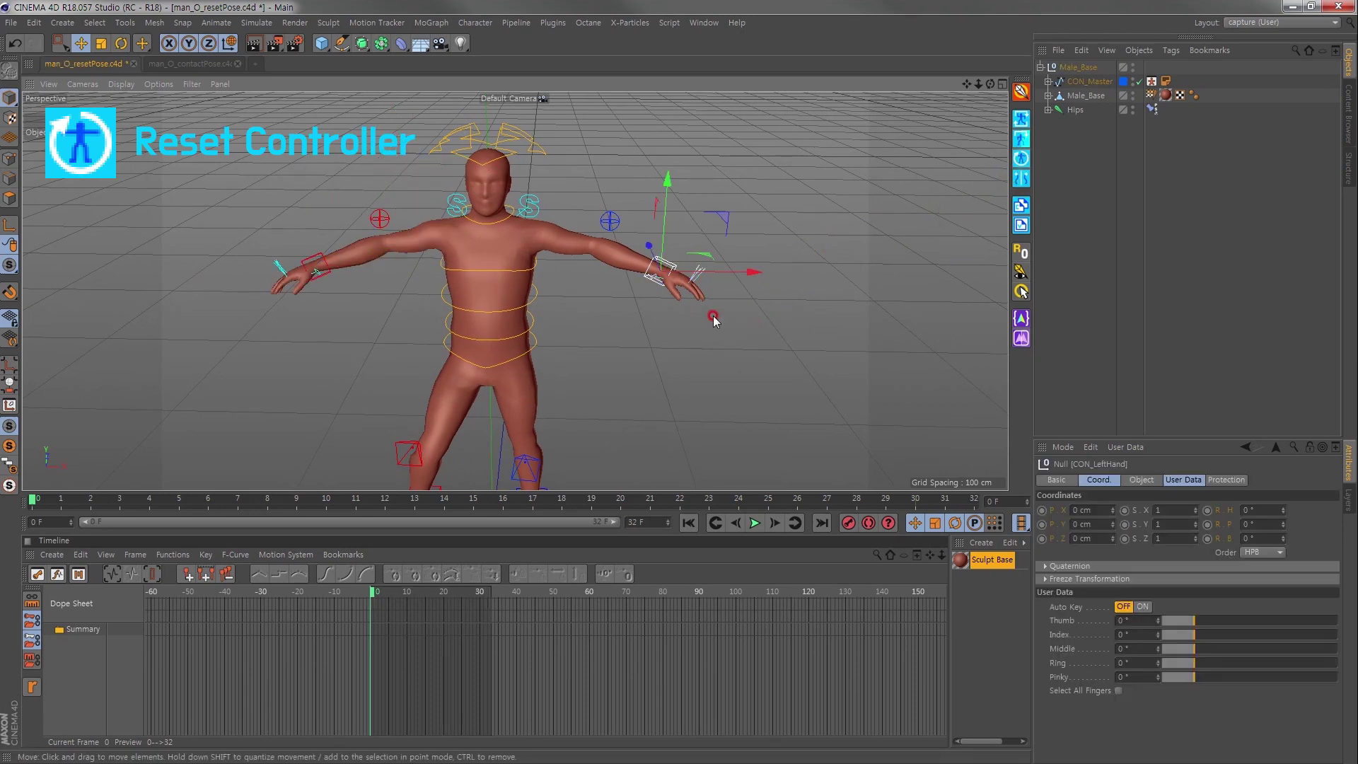
pyautogui.hotkey('ctrl', 'Tab')
pyautogui.hotkey('ctrl', 'v')
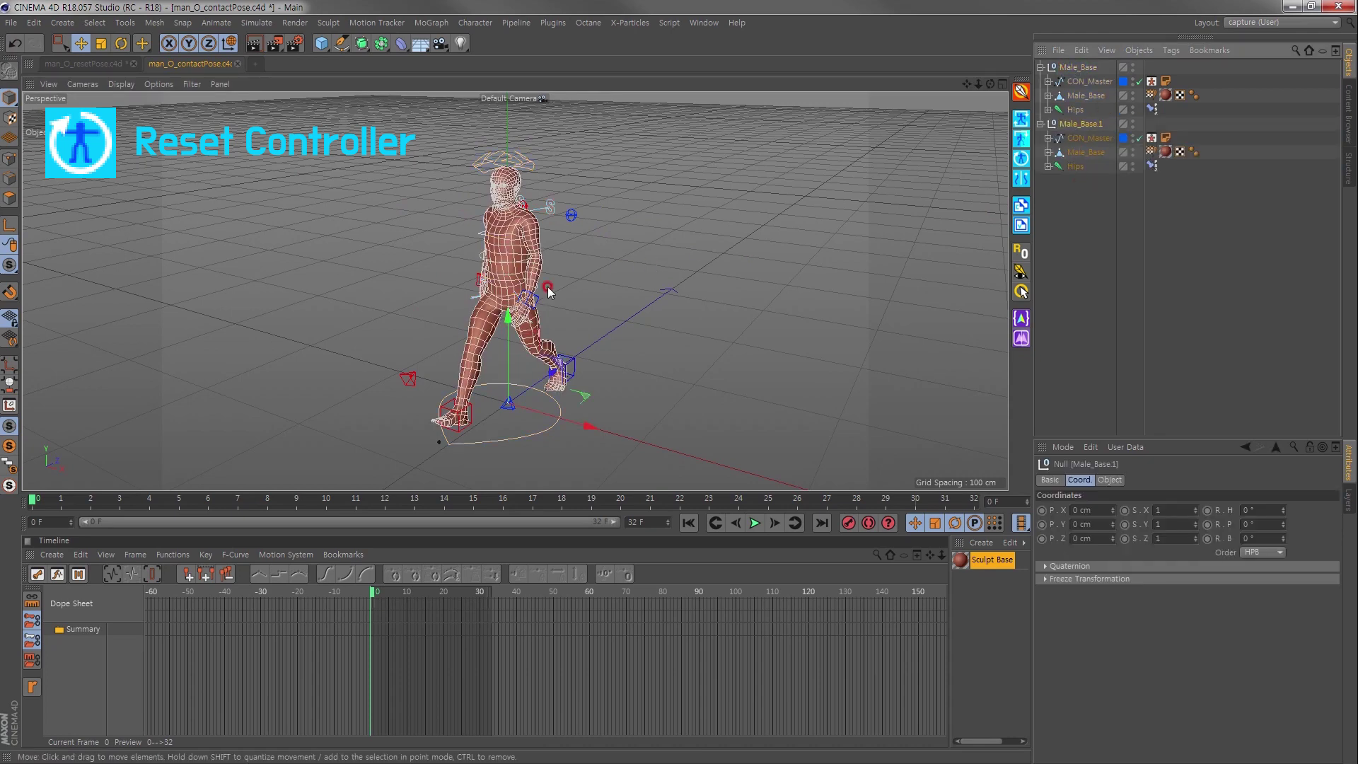
pyautogui.moveTo(579, 434); pyautogui.dragTo(749, 448)
# Reset the copied rig and the original character to T-pose with Reset Controller.
pyautogui.scroll(-3, 617, 364)
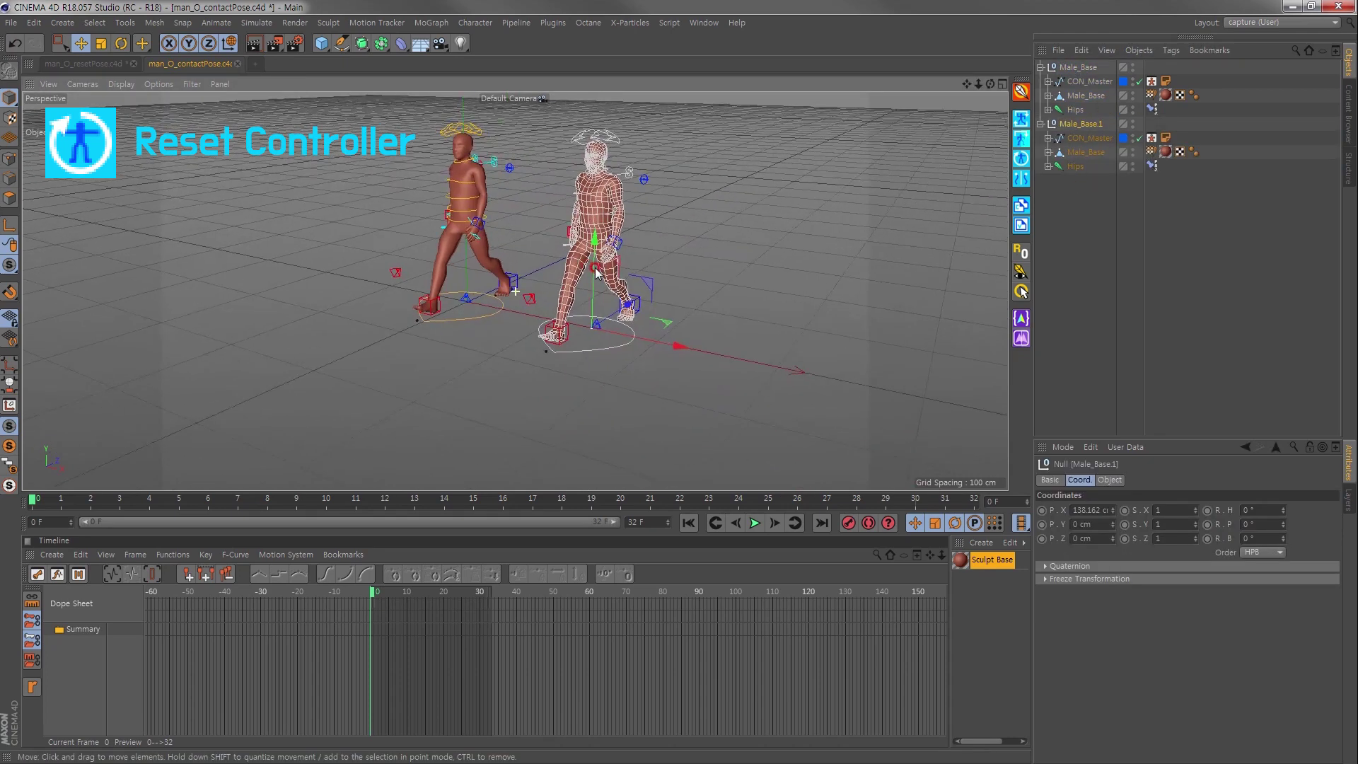
pyautogui.click(618, 363)
pyautogui.click(634, 333)
pyautogui.keyDown('alt'); pyautogui.moveTo(682, 354); pyautogui.dragTo(770, 303); pyautogui.keyUp('alt')
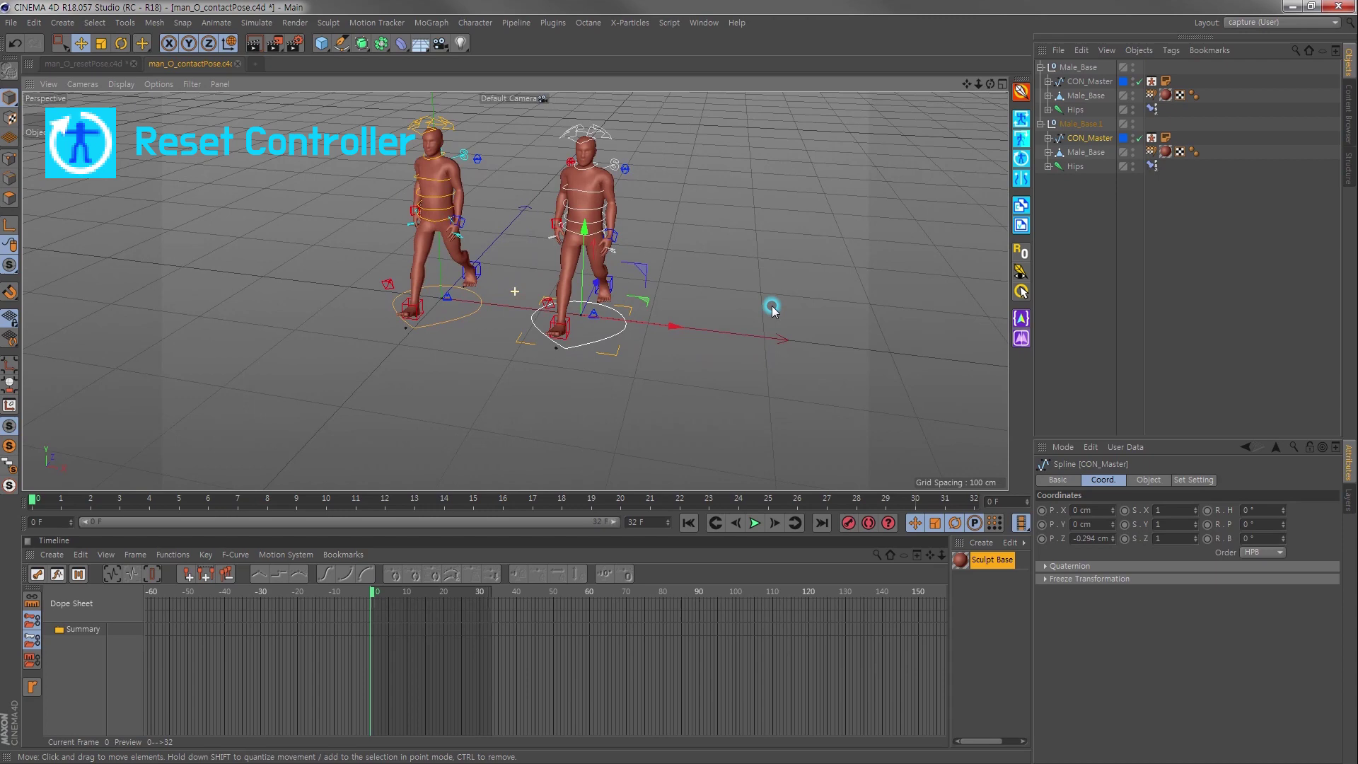
pyautogui.click(1021, 158)
pyautogui.keyDown('alt'); pyautogui.moveTo(435, 303); pyautogui.dragTo(431, 298); pyautogui.keyUp('alt')
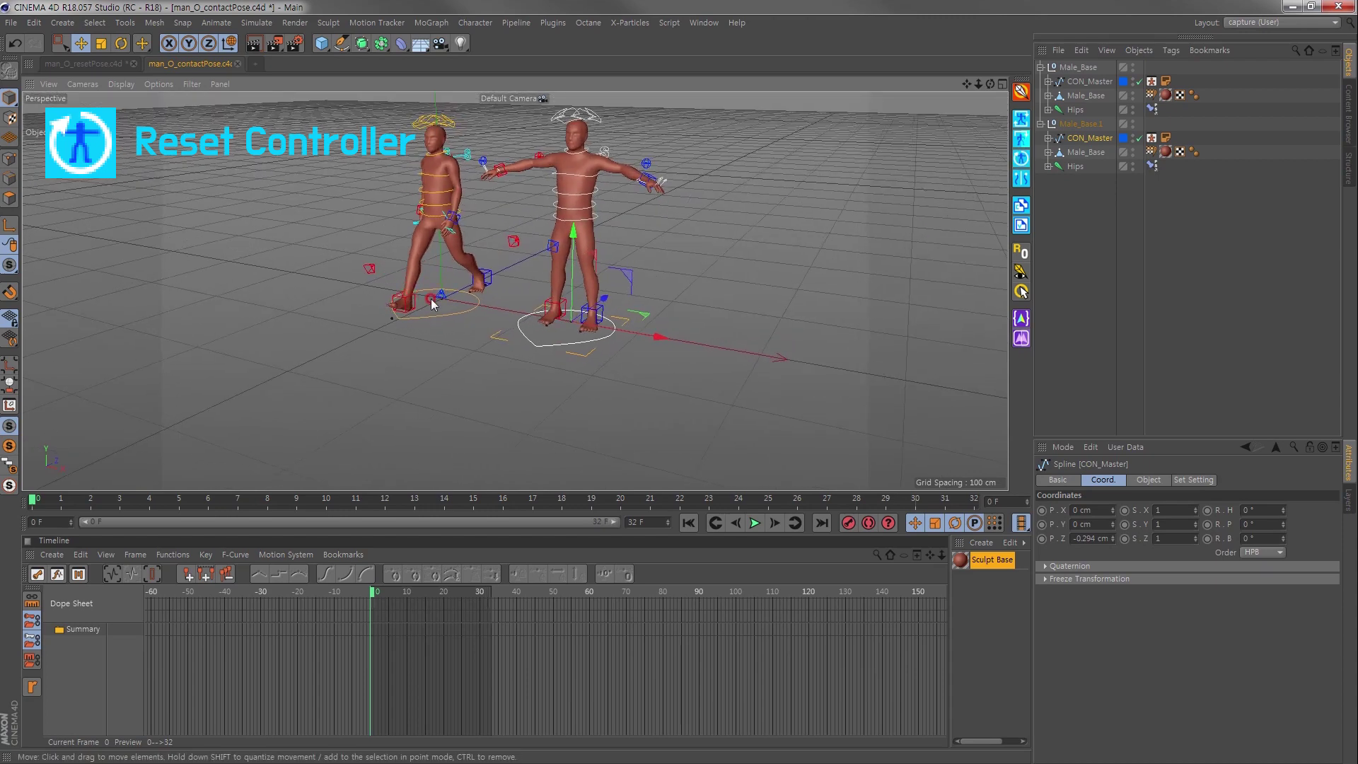
pyautogui.click(946, 332)
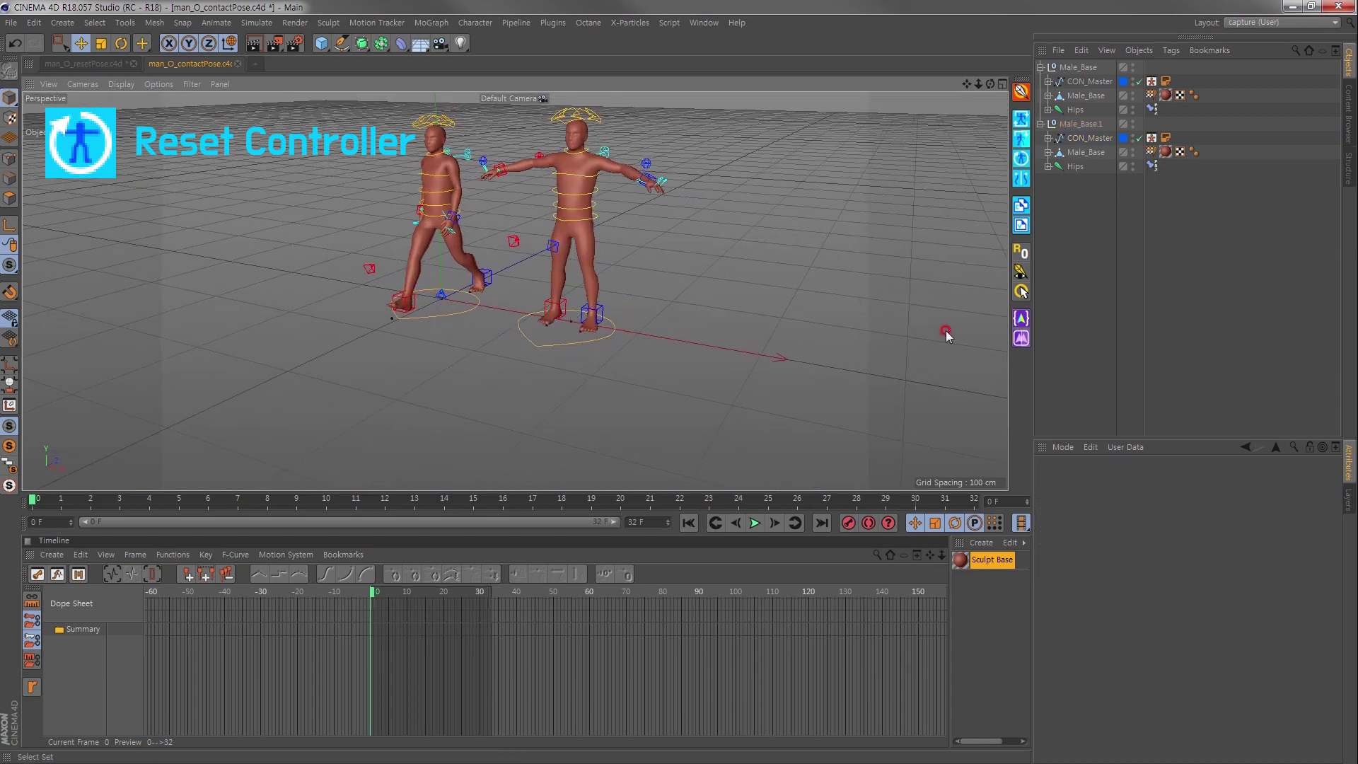
pyautogui.click(1020, 160)
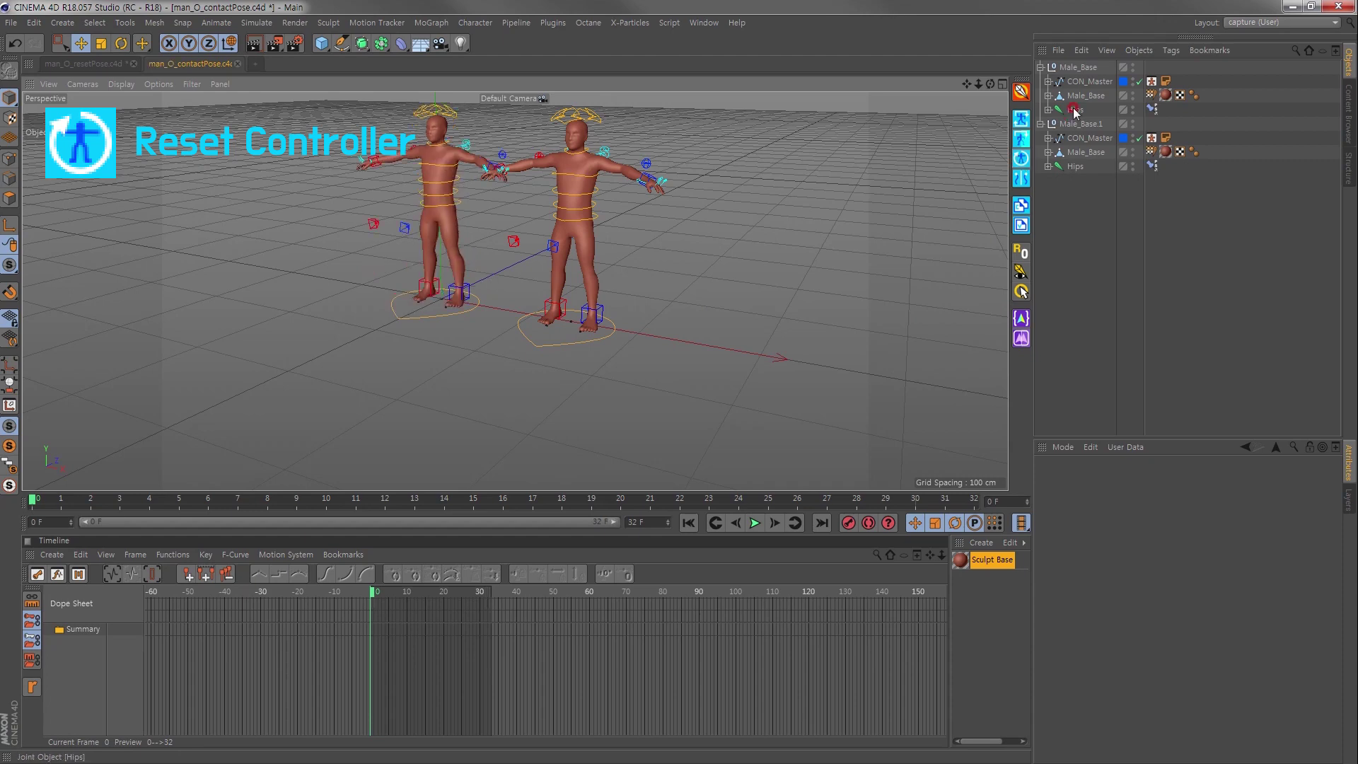
# Select the copied Male_Base.1 rig in the Object Manager.
pyautogui.click(1077, 67)
pyautogui.scroll(3, 567, 303)
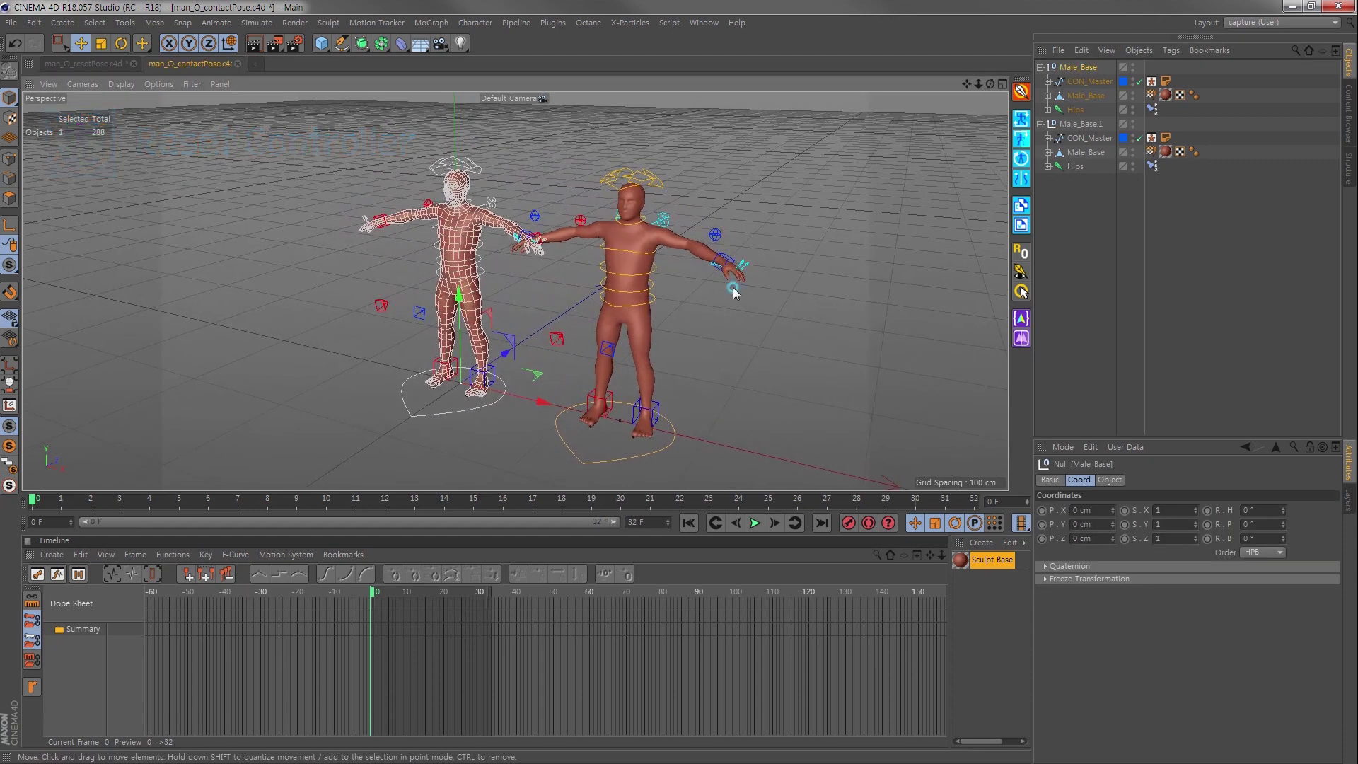
pyautogui.click(970, 300)
pyautogui.click(1077, 124)
# Delete the copied rig and orbit around the walking character in man_O_walk02.
pyautogui.press('Delete')
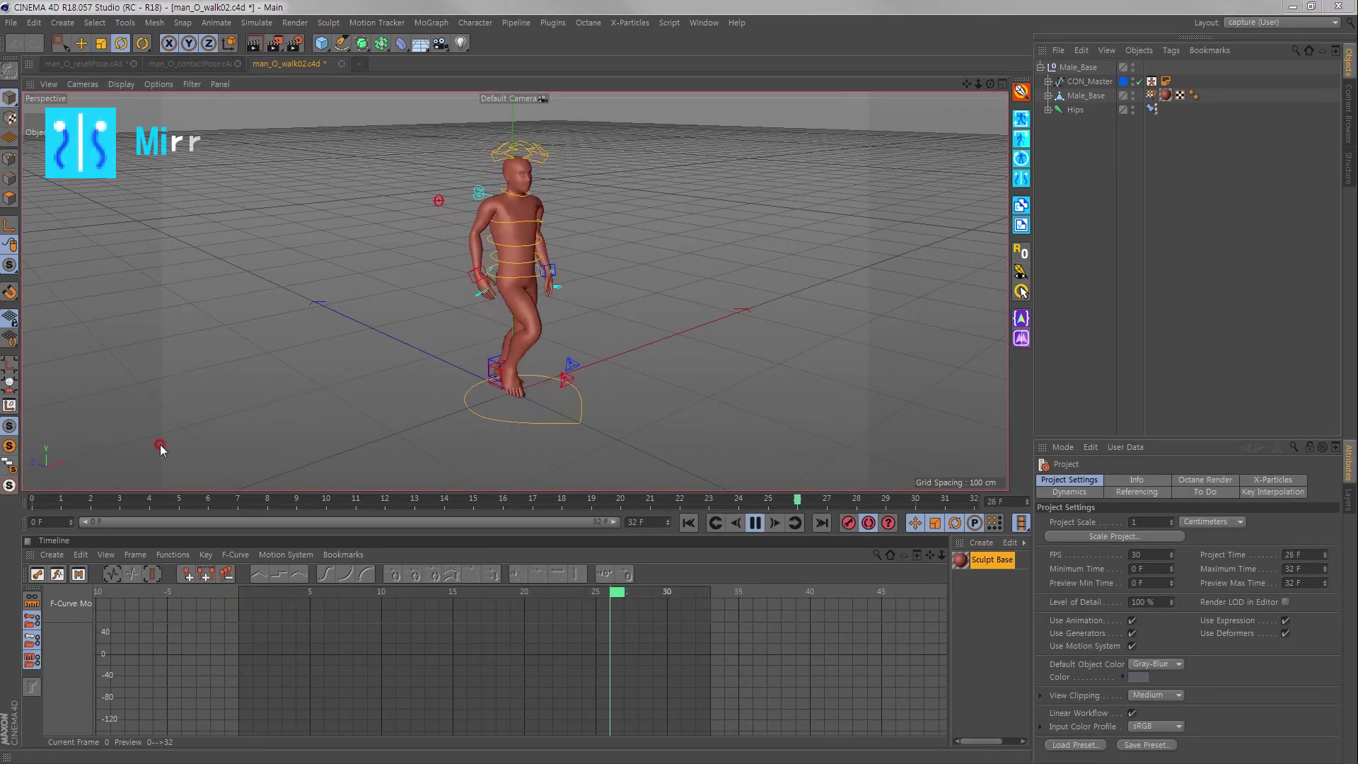
pyautogui.moveTo(160, 448)
pyautogui.keyDown('alt'); pyautogui.mouseDown()
pyautogui.moveTo(342, 336)
pyautogui.moveTo(273, 336)
pyautogui.moveTo(521, 364)
pyautogui.moveTo(565, 352)
pyautogui.moveTo(540, 370)
pyautogui.moveTo(448, 338)
pyautogui.mouseUp(); pyautogui.keyUp('alt')
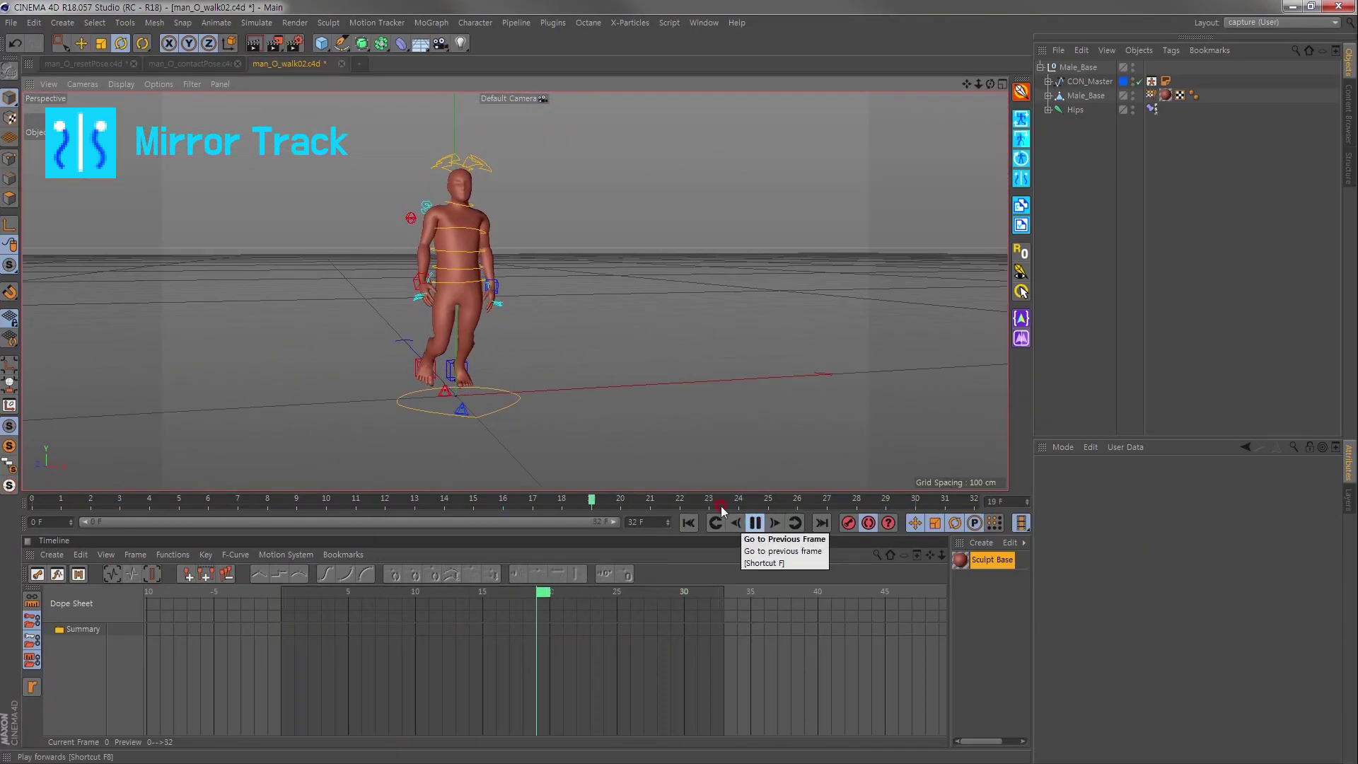
pyautogui.moveTo(622, 396)
pyautogui.keyDown('alt'); pyautogui.mouseDown()
pyautogui.moveTo(530, 367)
pyautogui.moveTo(584, 367)
pyautogui.moveTo(594, 452)
pyautogui.mouseUp(); pyautogui.keyUp('alt')
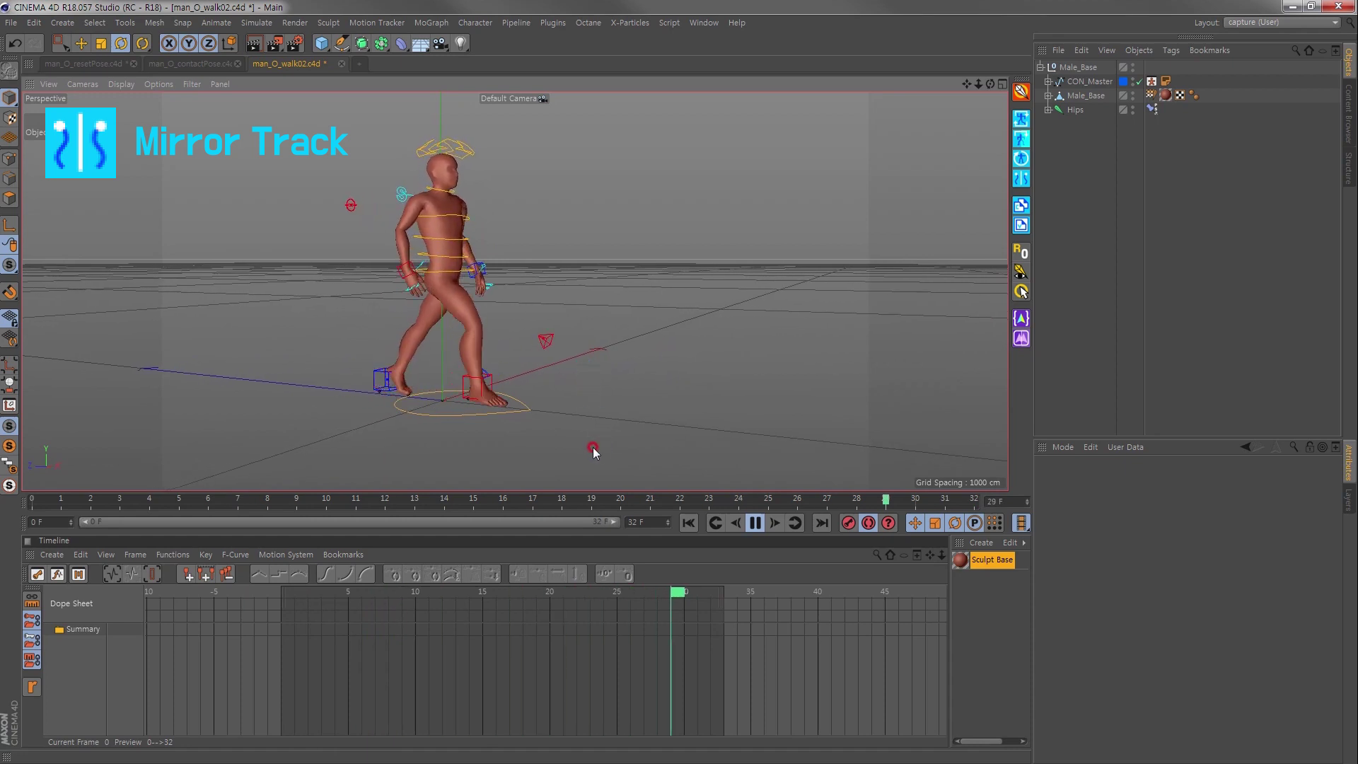
# Stop the walk playback at frame 7 and select the CON_RightFoot controller.
pyautogui.click(755, 524)
pyautogui.moveTo(194, 500); pyautogui.dragTo(240, 500)
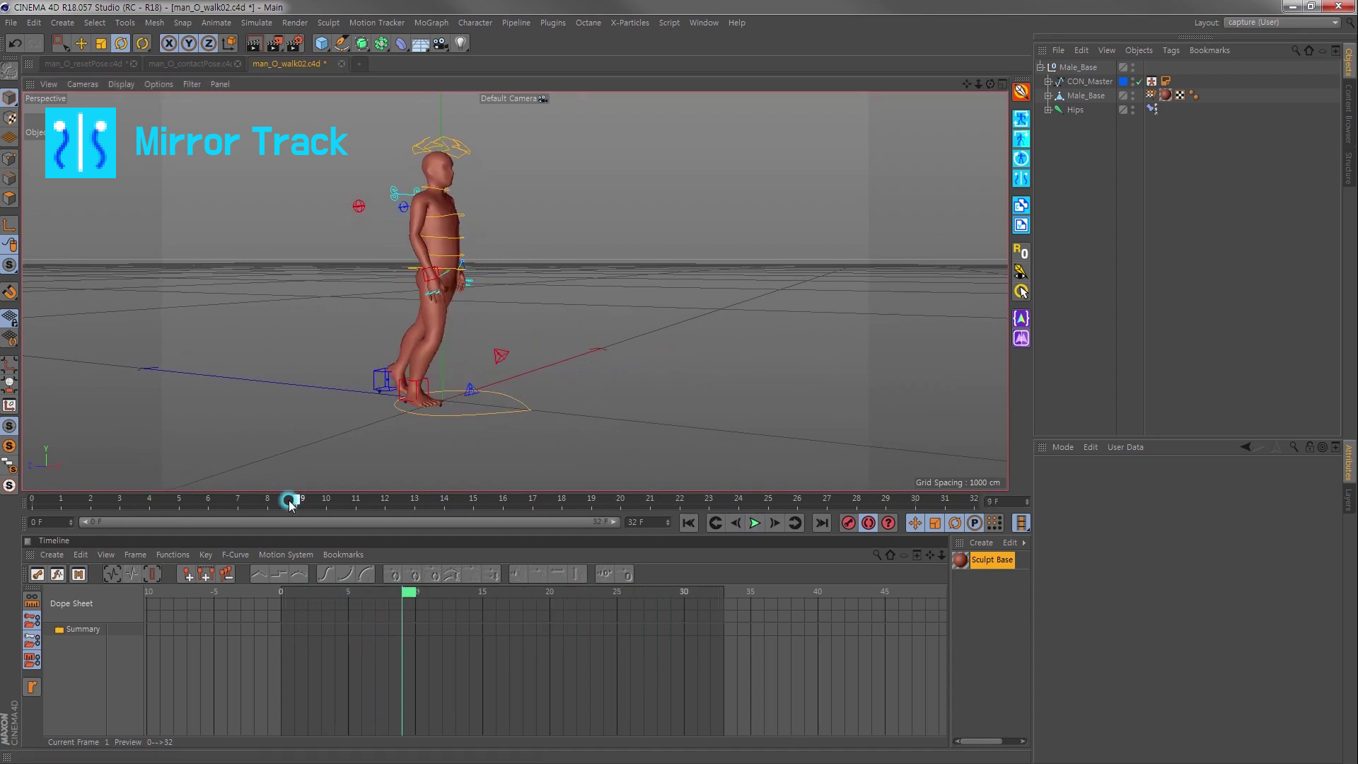
pyautogui.click(425, 389)
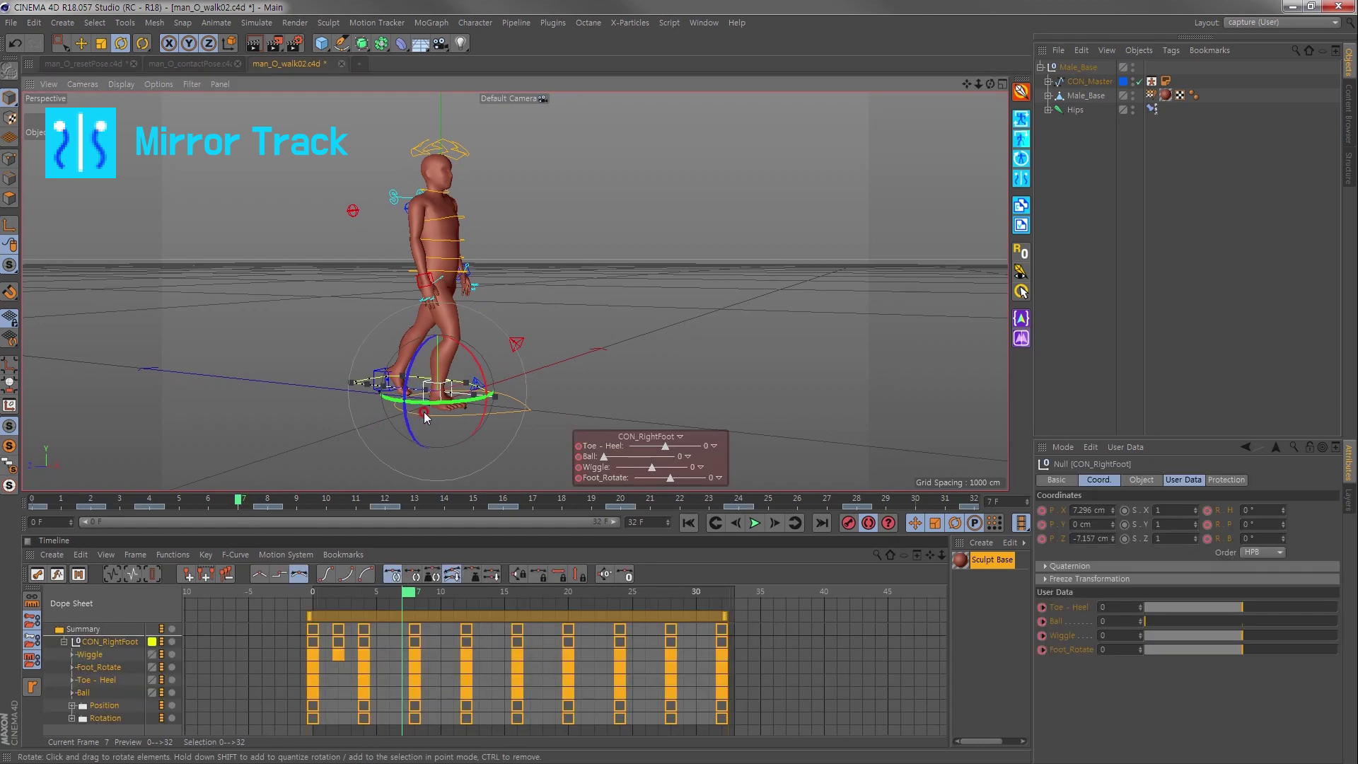
pyautogui.scroll(3, 453, 396)
pyautogui.scroll(2, 477, 398)
pyautogui.keyDown('alt'); pyautogui.moveTo(477, 398); pyautogui.dragTo(493, 382); pyautogui.keyUp('alt')
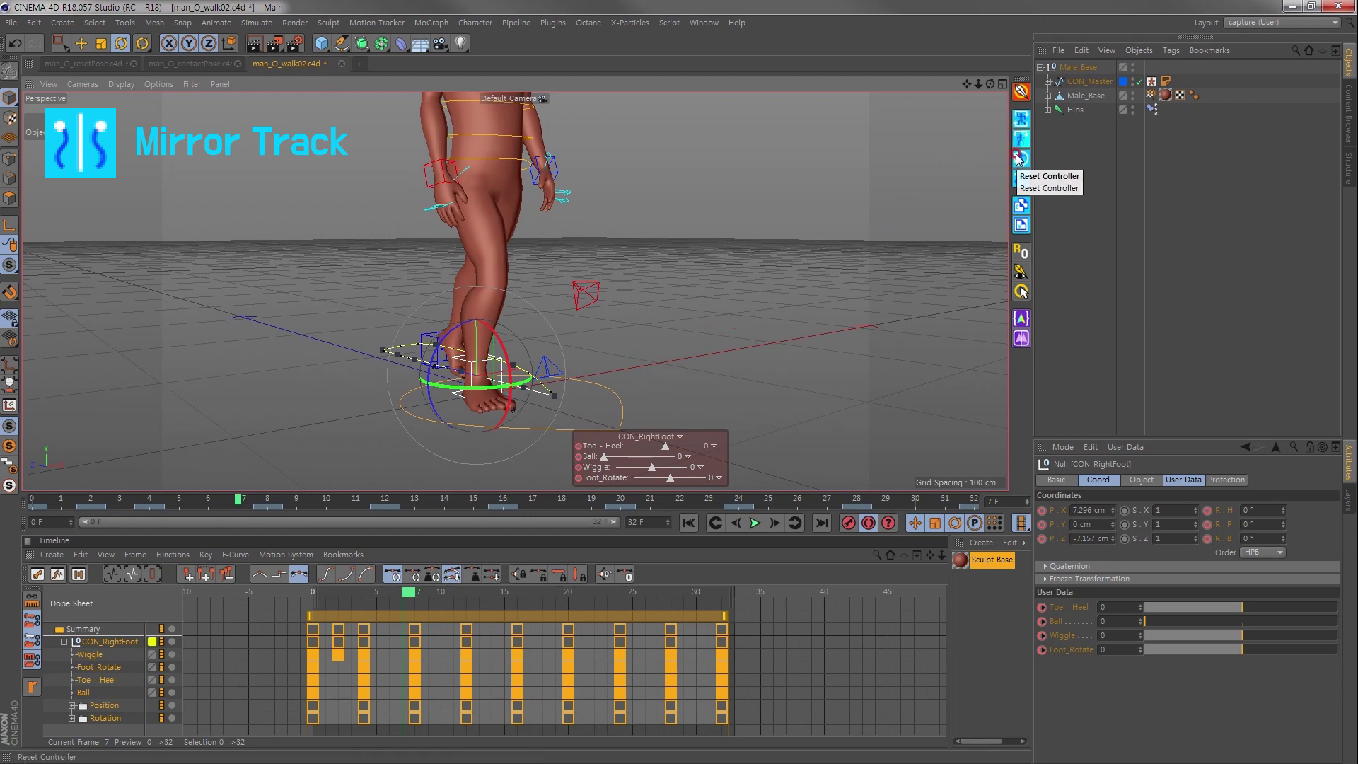
# Mirror the right foot's track onto the left foot and scrub the walk to check it.
pyautogui.click(1020, 179)
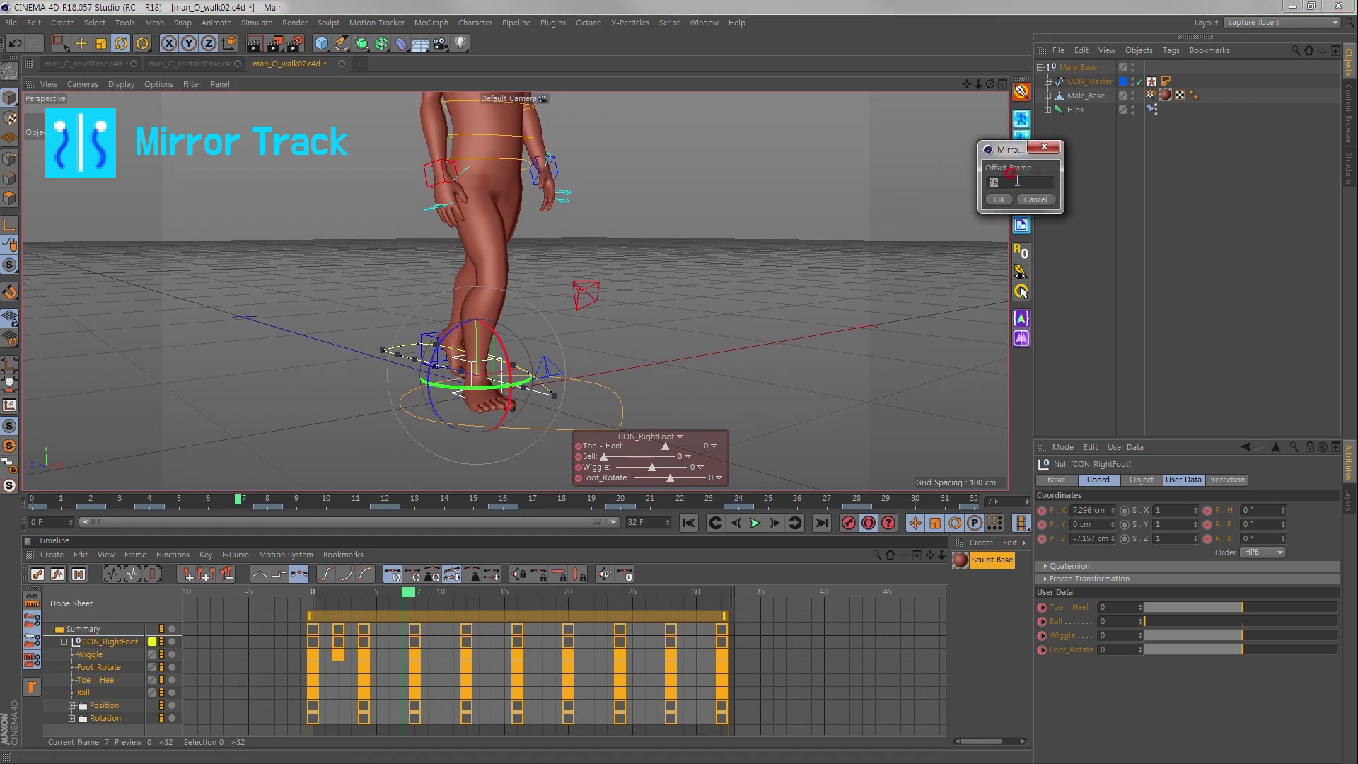
pyautogui.press('Return')
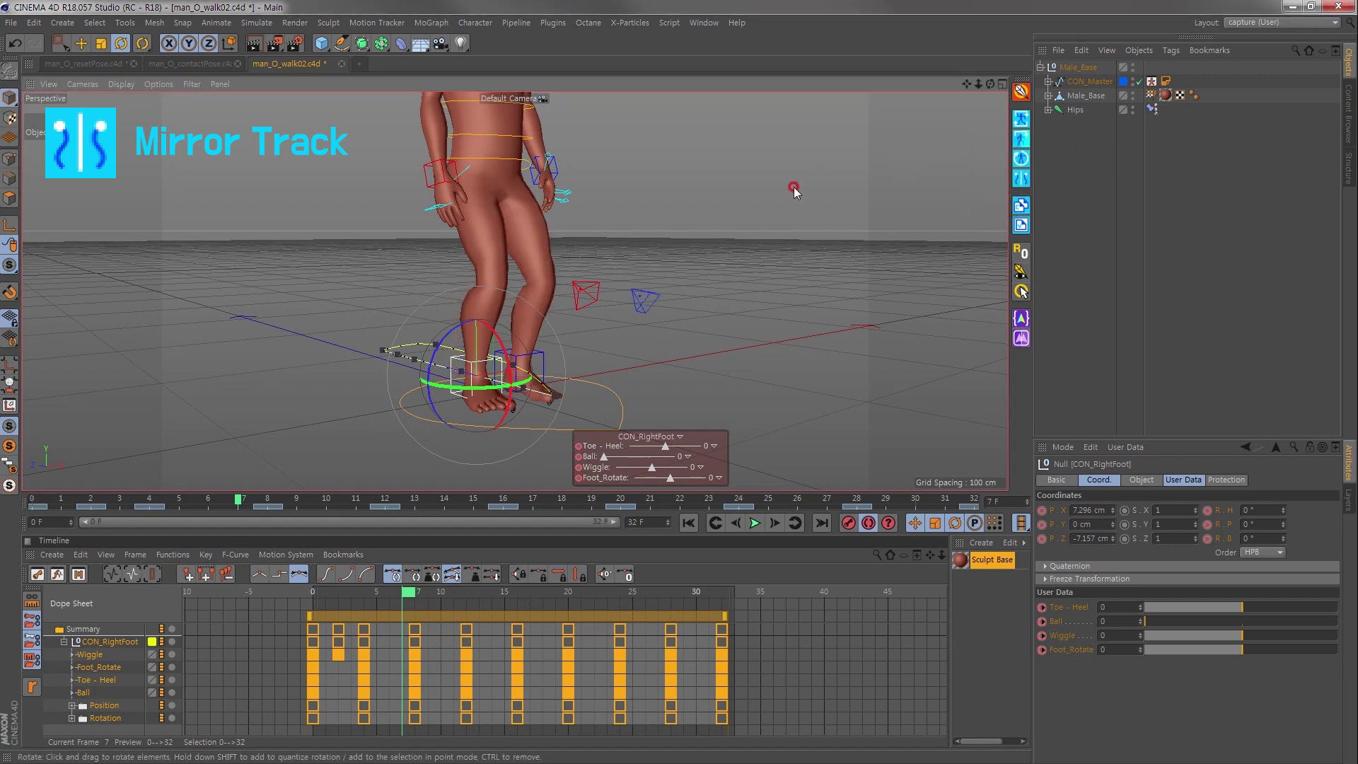
pyautogui.click(430, 469)
pyautogui.moveTo(82, 499)
pyautogui.mouseDown()
pyautogui.moveTo(738, 485)
pyautogui.moveTo(974, 499)
pyautogui.mouseUp()
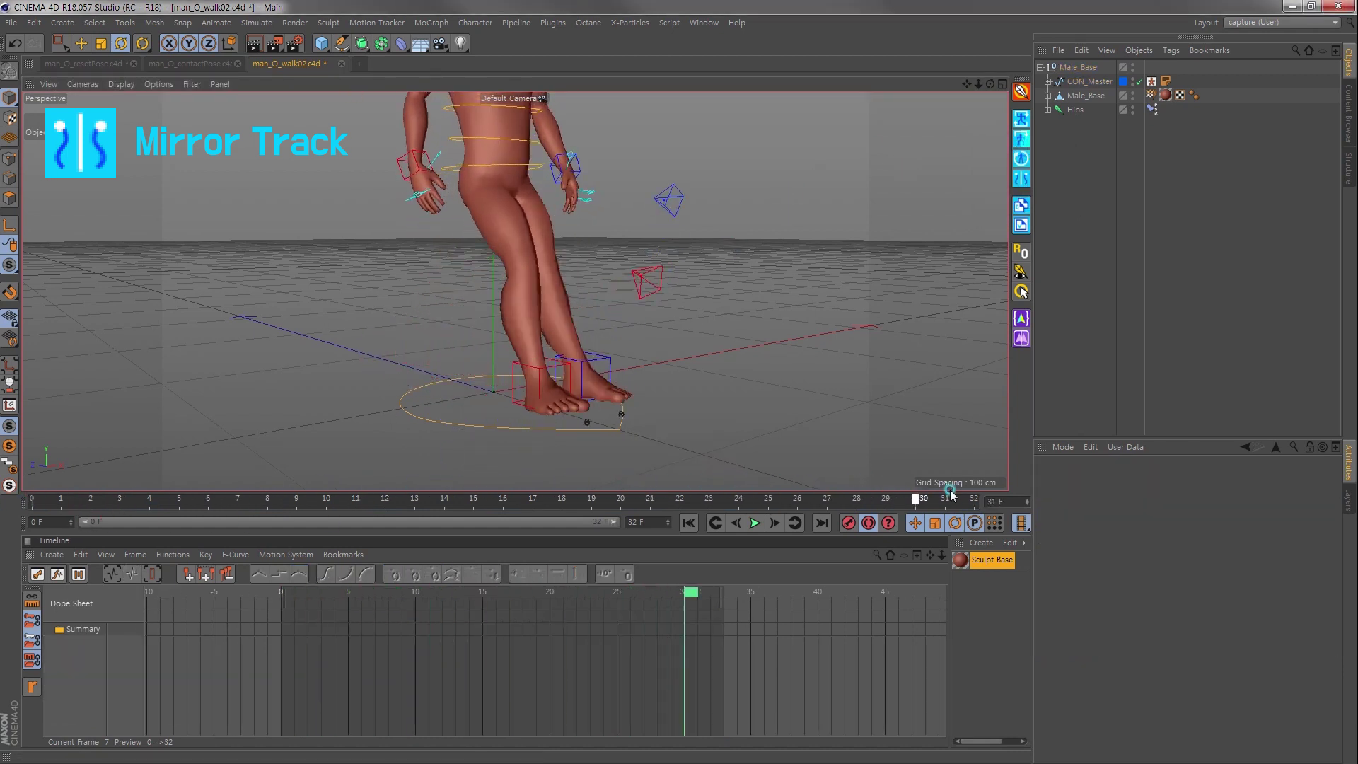
pyautogui.click(757, 523)
# Shift all CON_LeftFoot keys 16 frames later and view them as F-curves.
pyautogui.click(523, 447)
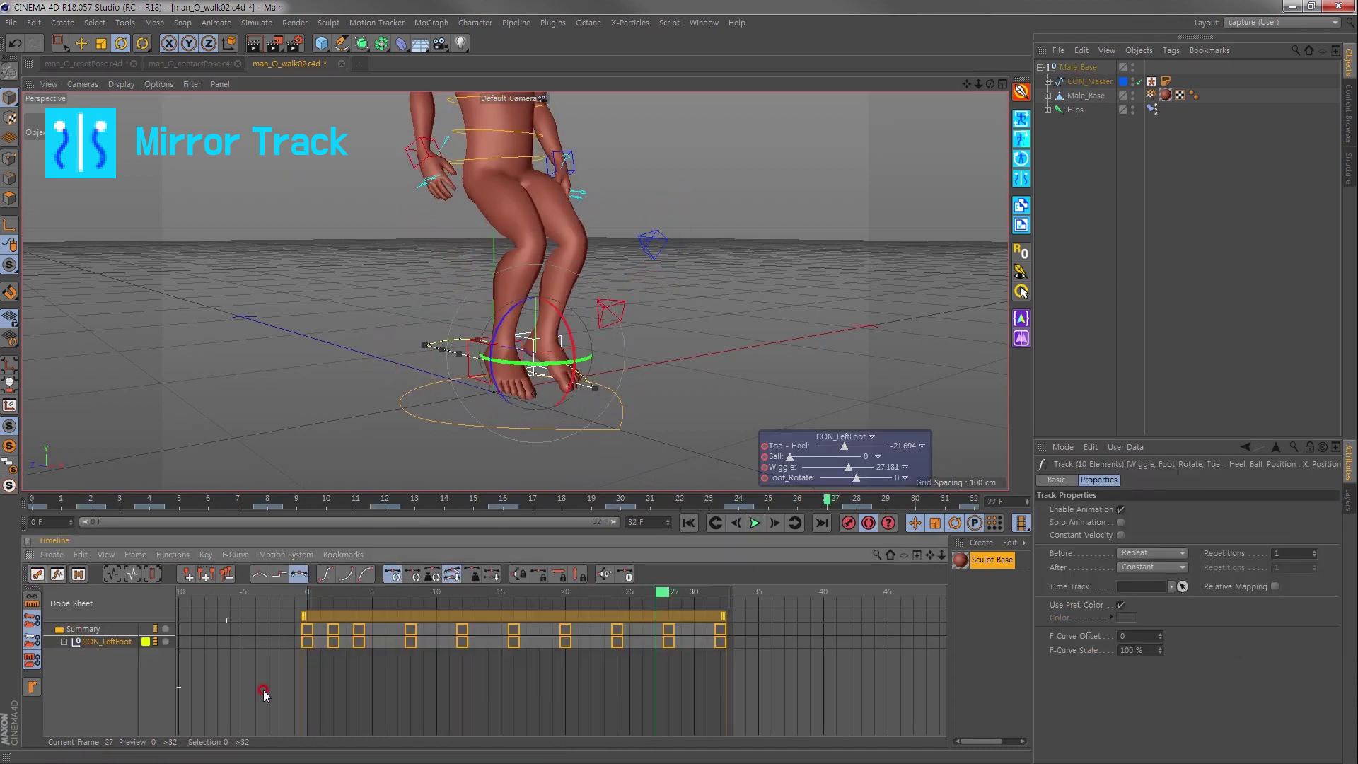
pyautogui.moveTo(263, 693); pyautogui.dragTo(795, 601)
pyautogui.scroll(-3, 637, 637)
pyautogui.moveTo(498, 620); pyautogui.dragTo(617, 620)
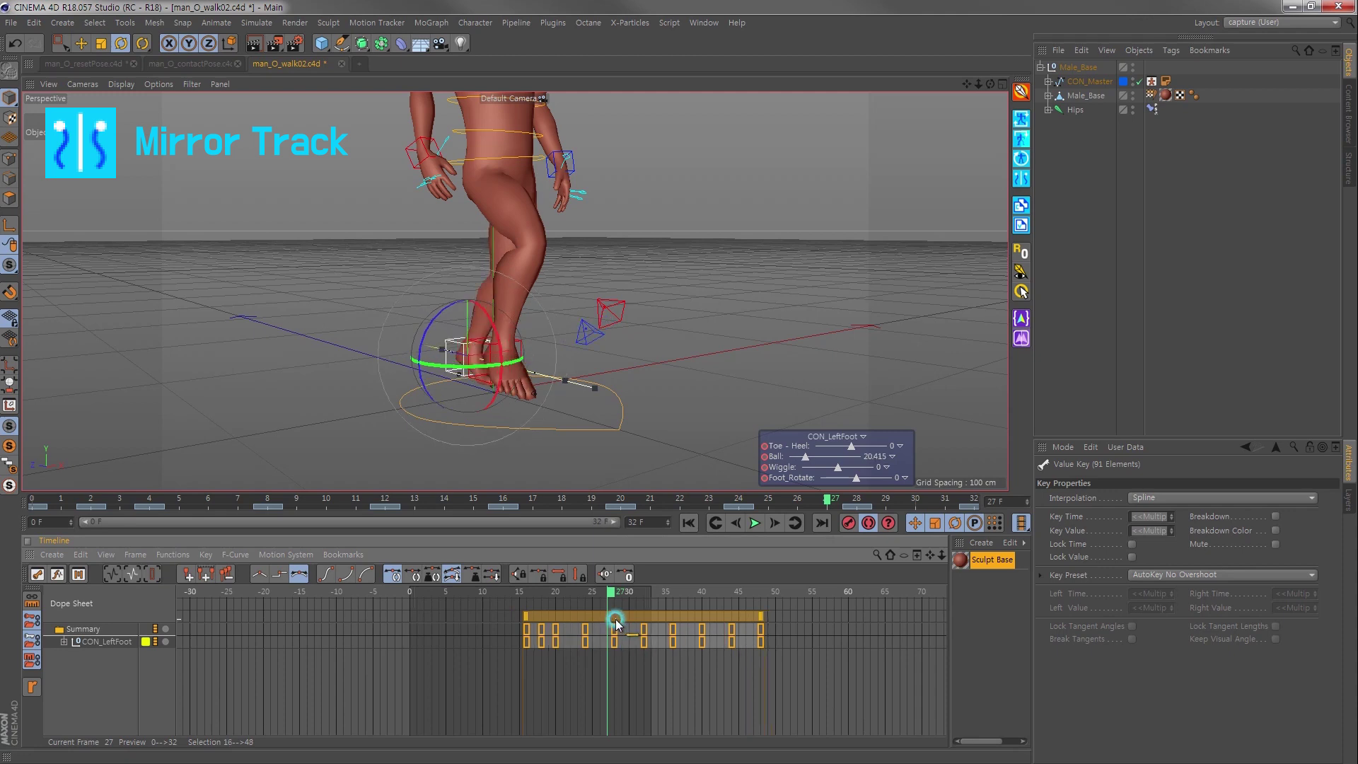
pyautogui.press('Tab')
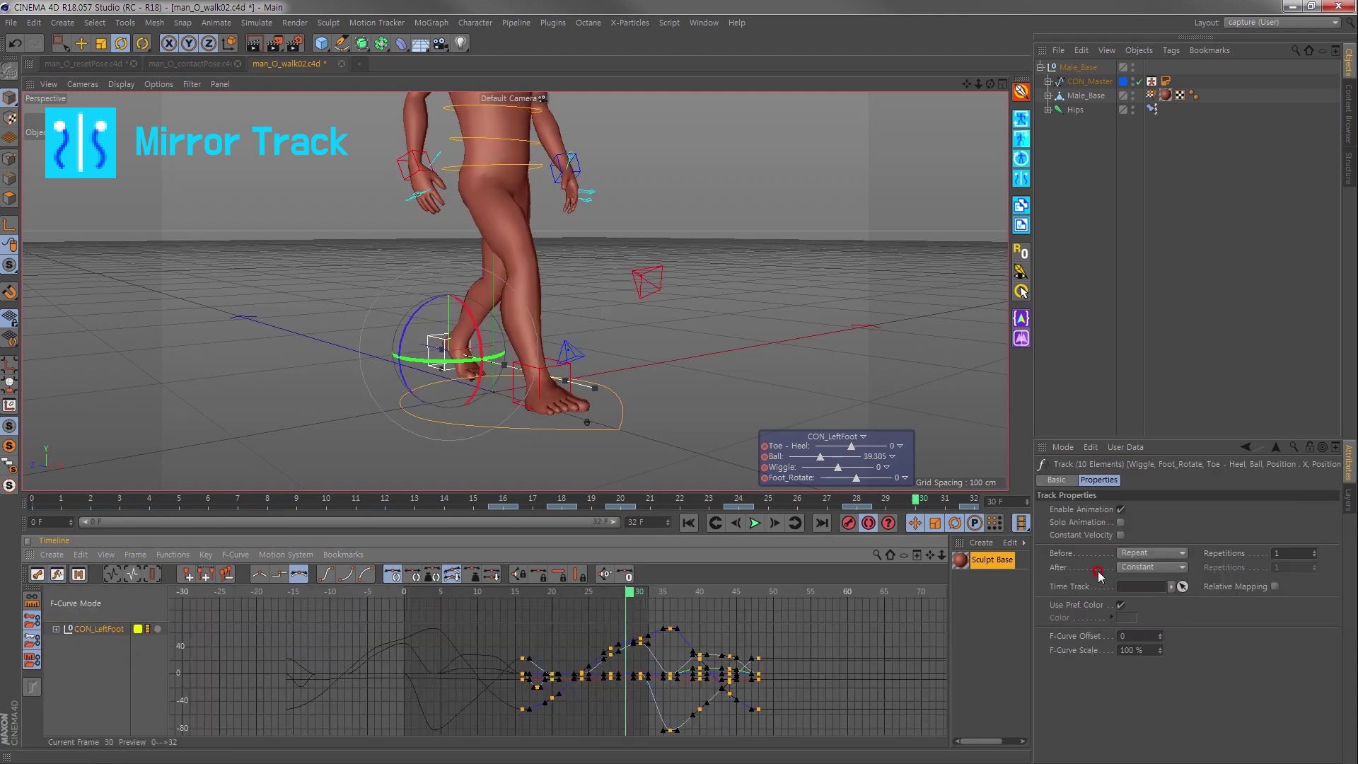
# Set the track to repeat before its first key and mirror it with a 16-frame offset.
pyautogui.click(1128, 554)
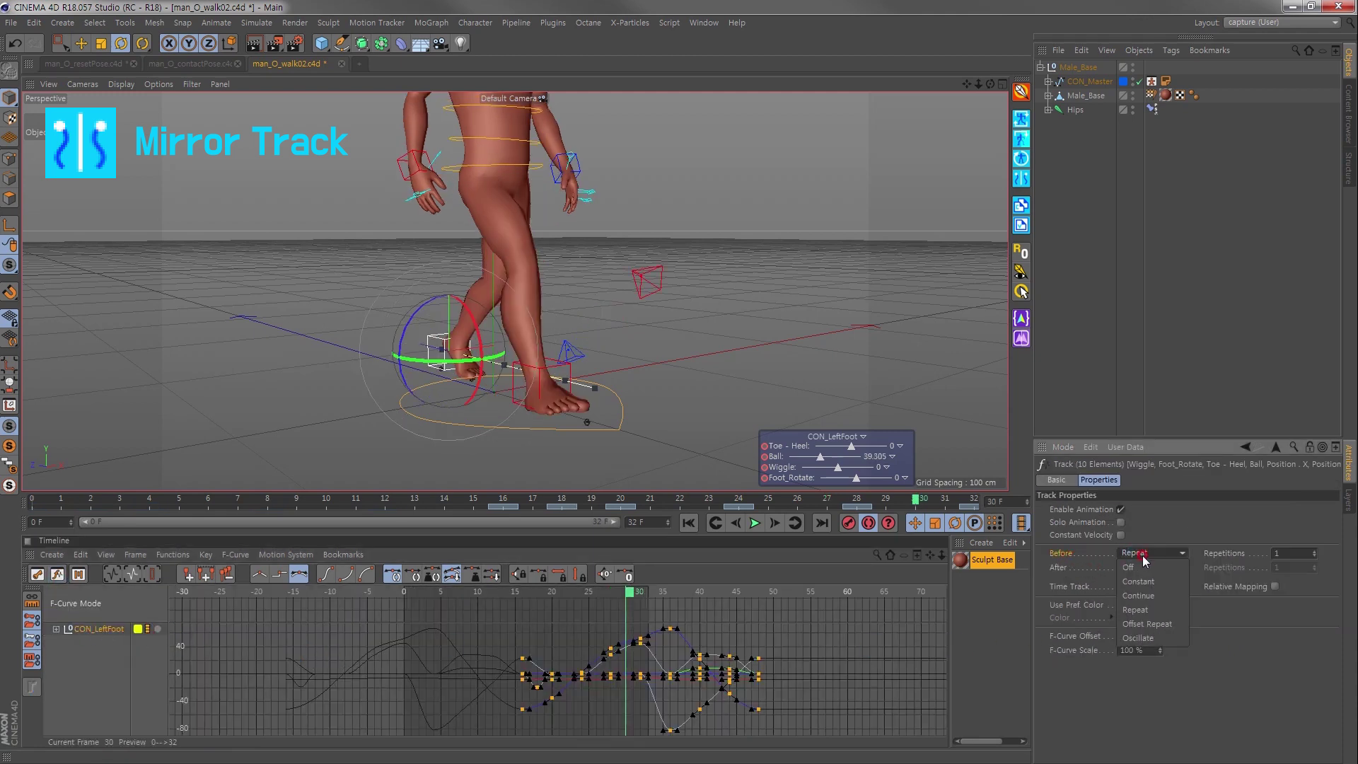
pyautogui.click(1143, 610)
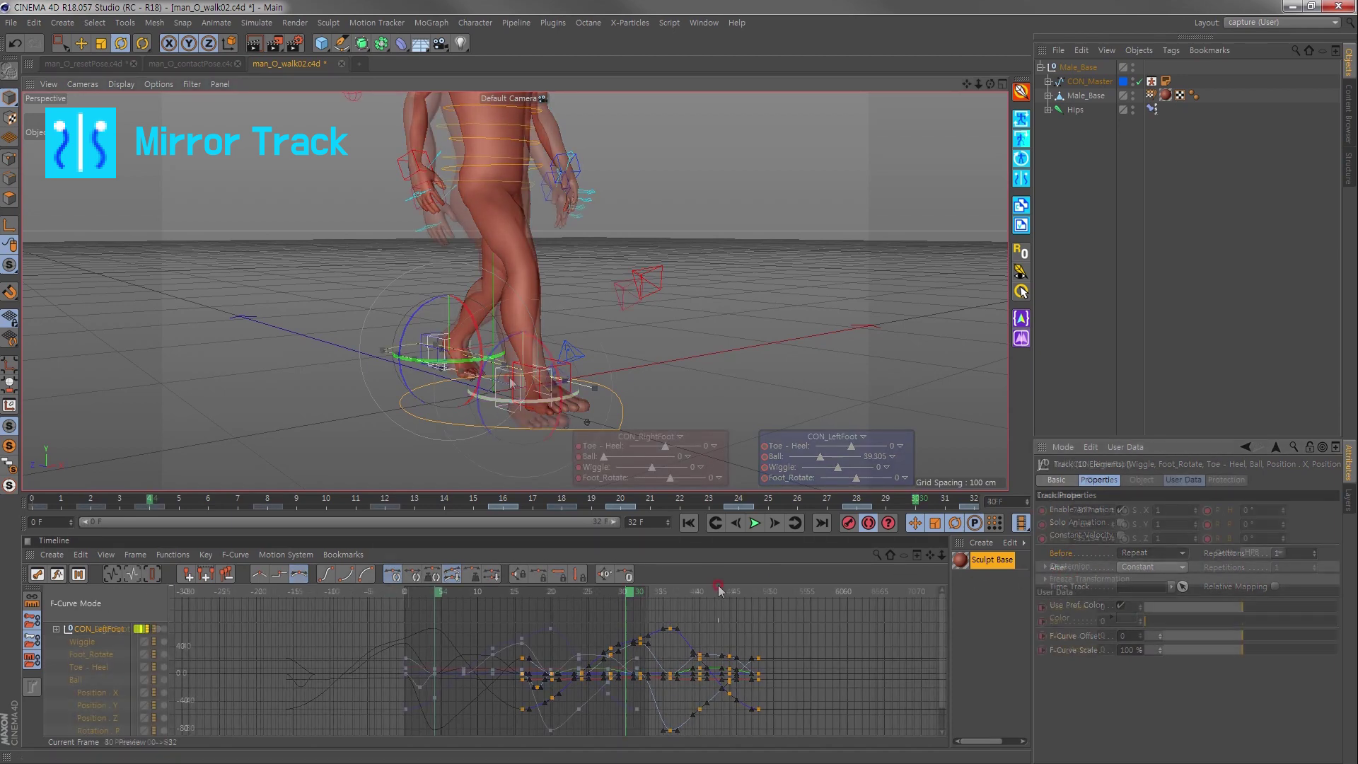
pyautogui.click(1018, 181)
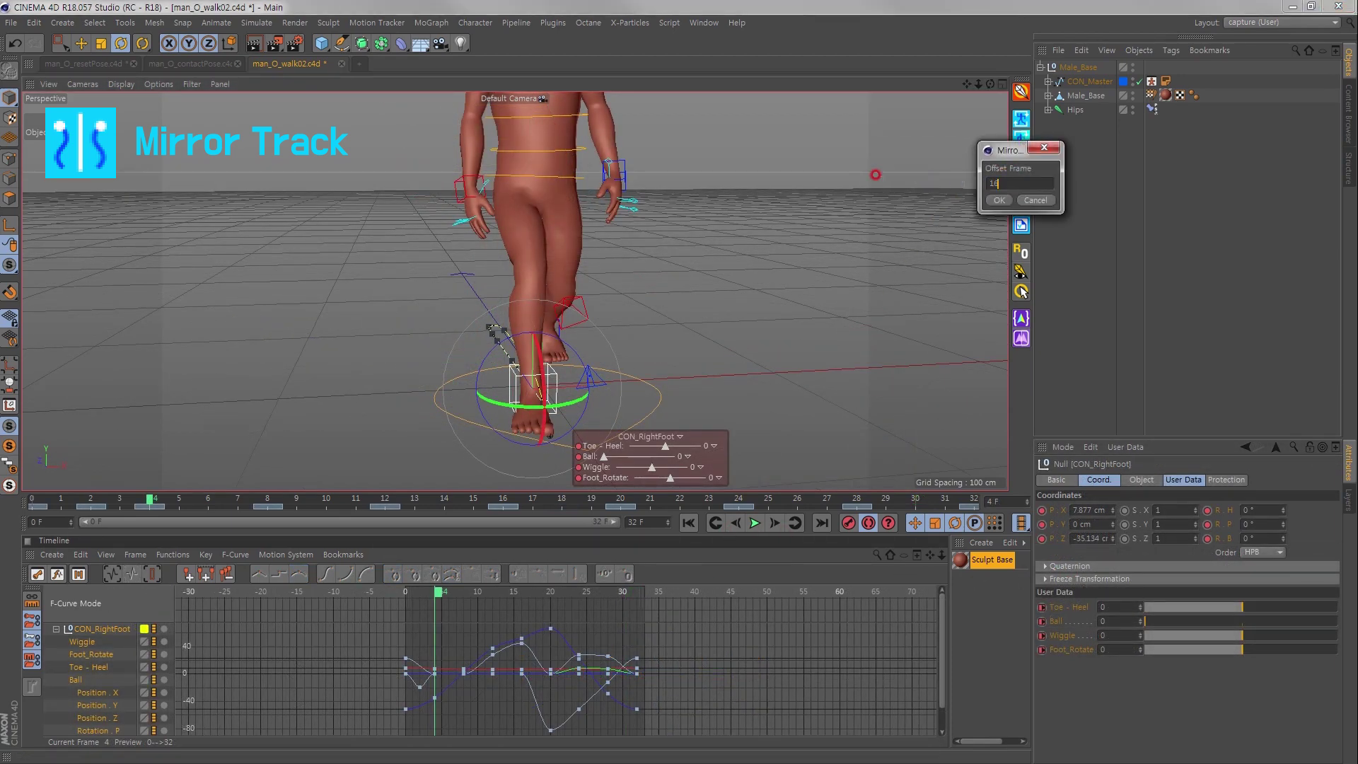
pyautogui.click(1002, 201)
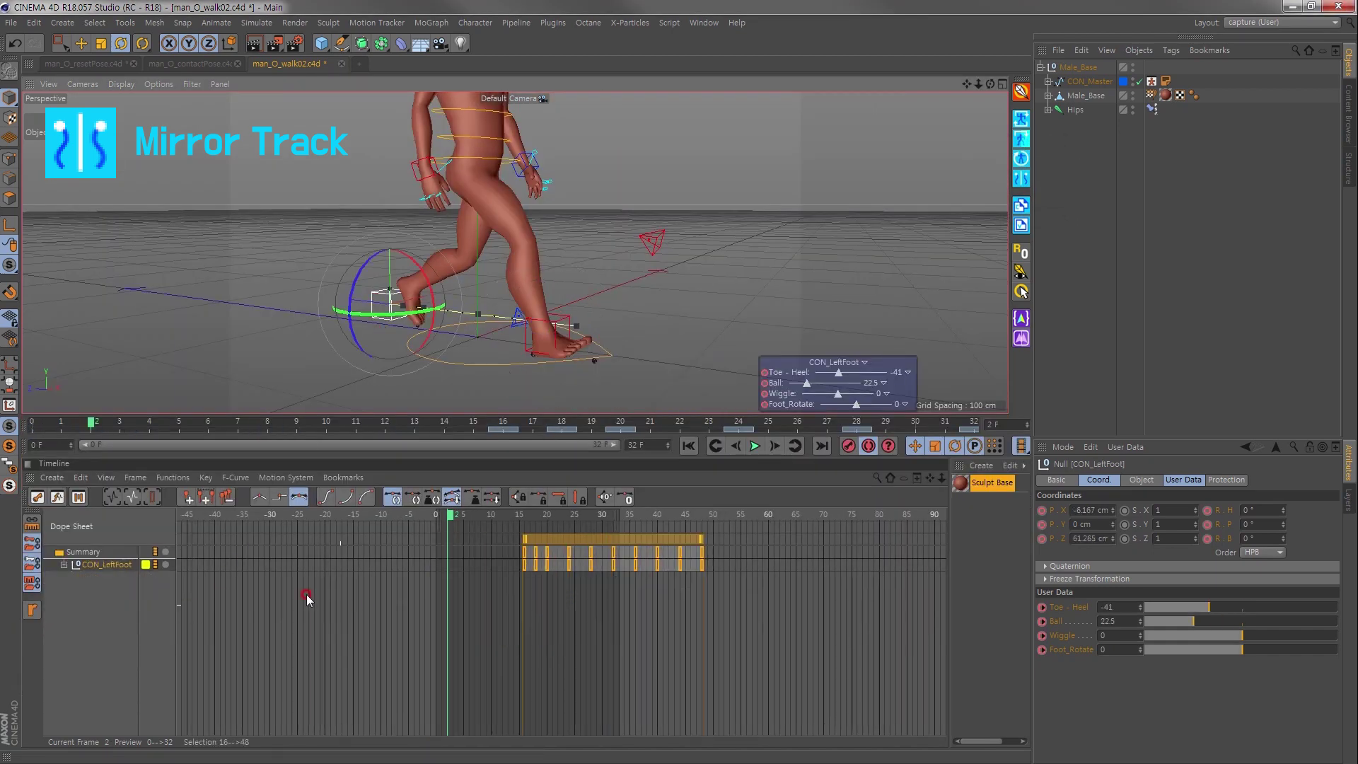
# Show CON_LeftFoot's individual tracks as F-curves and fit them into the graph view.
pyautogui.click(57, 497)
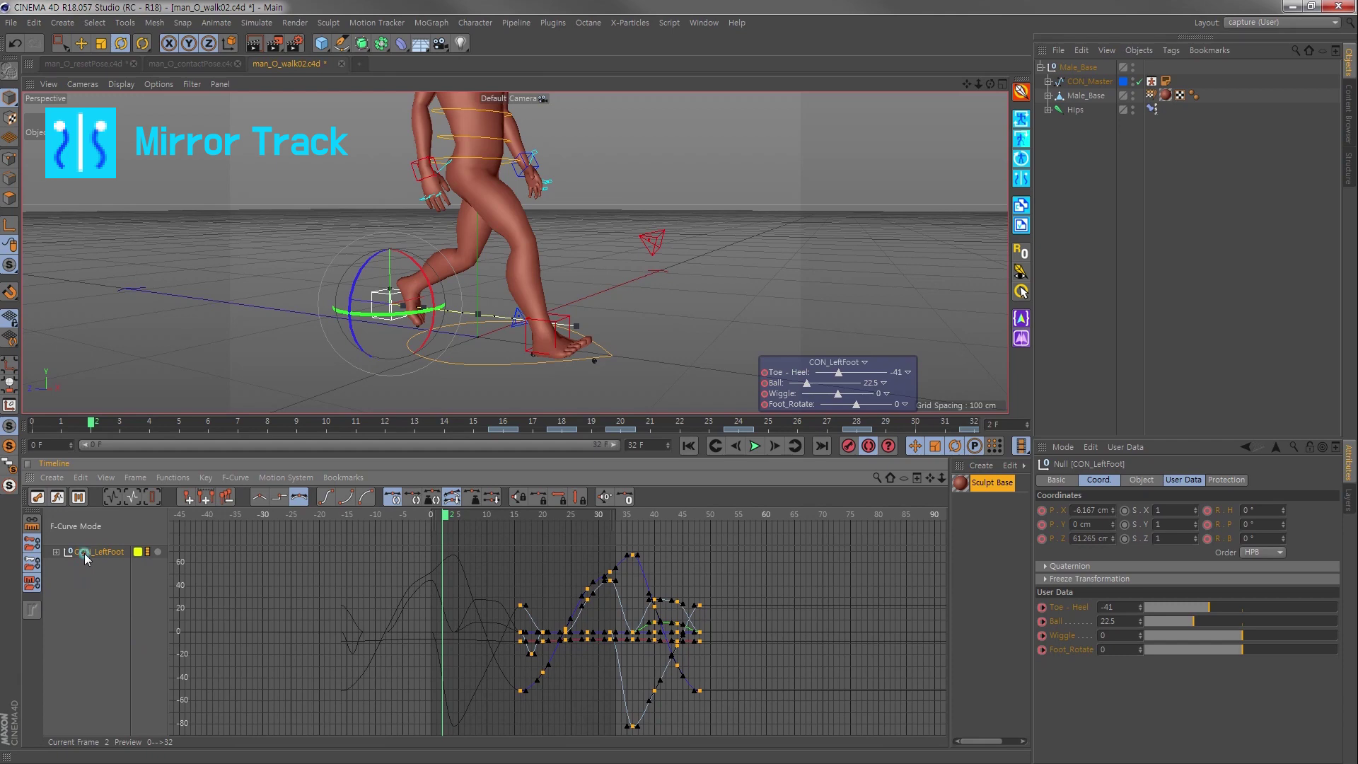
pyautogui.click(84, 551)
pyautogui.click(56, 553)
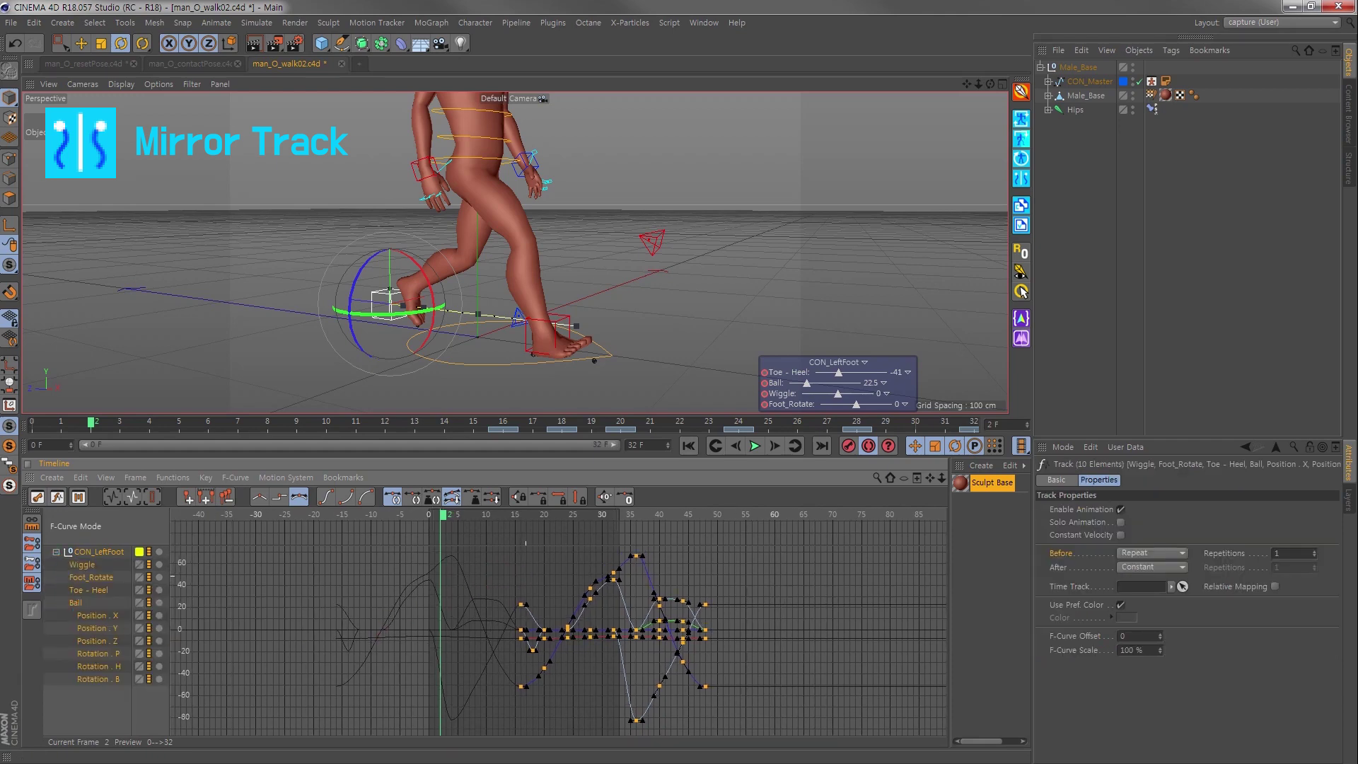
pyautogui.click(500, 555)
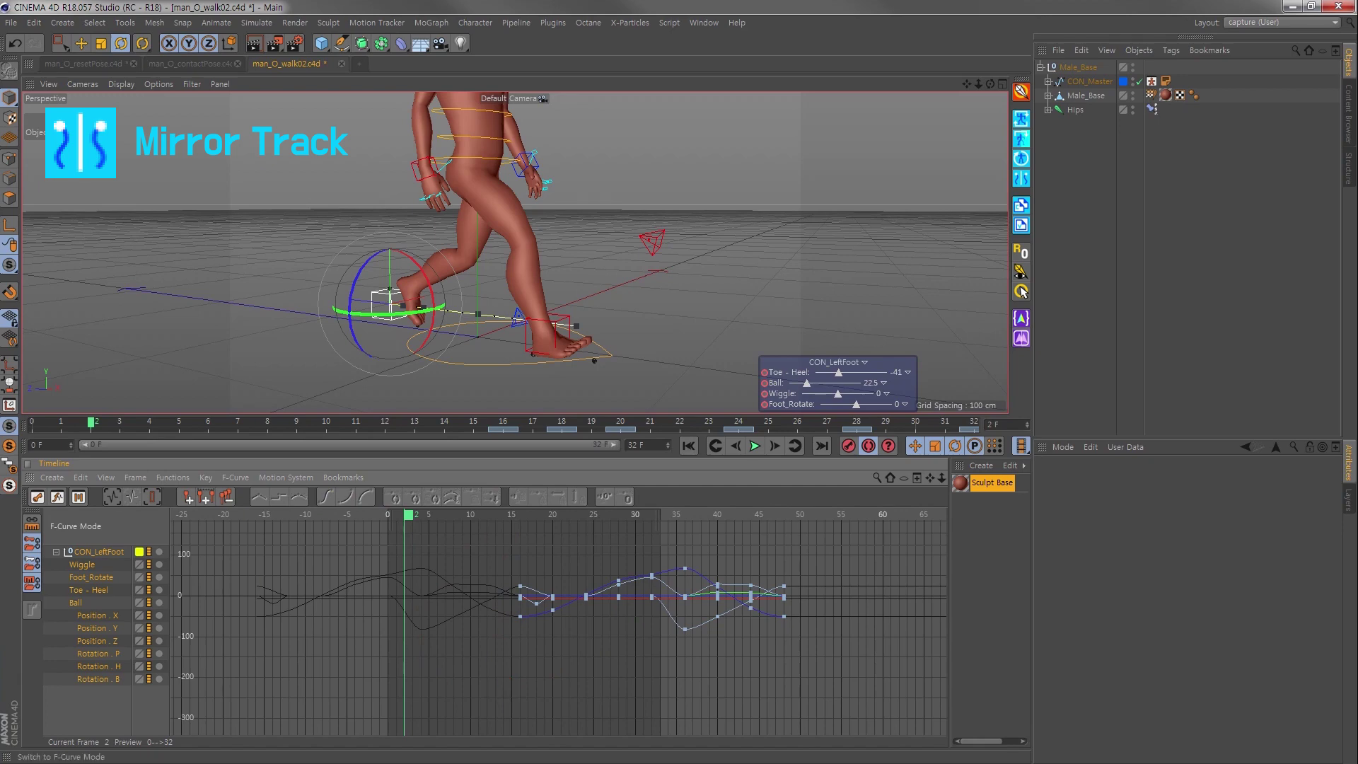
# Select CON_RightFoot and scrub the timeline back to frame 0 to preview the foot motion.
pyautogui.keyDown('alt'); pyautogui.moveTo(531, 333); pyautogui.dragTo(458, 347); pyautogui.keyUp('alt')
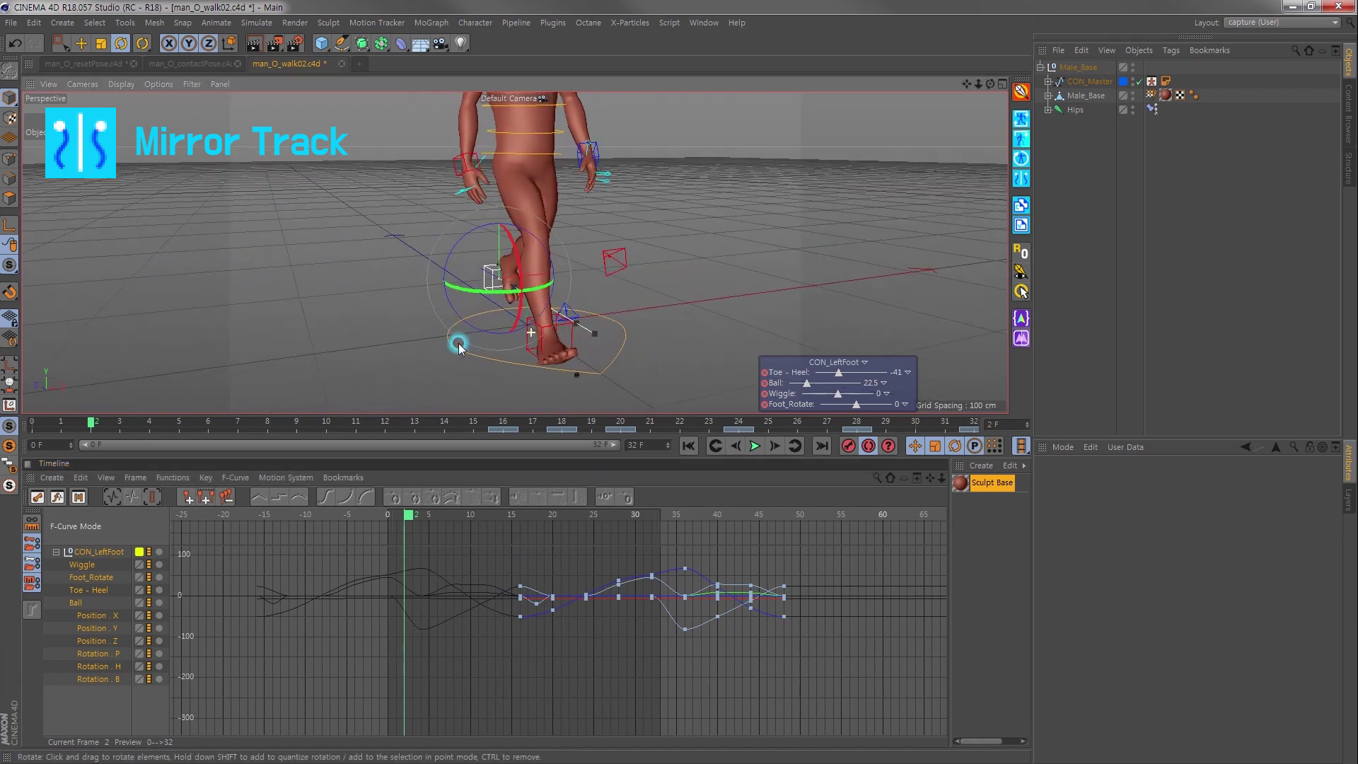
pyautogui.click(574, 344)
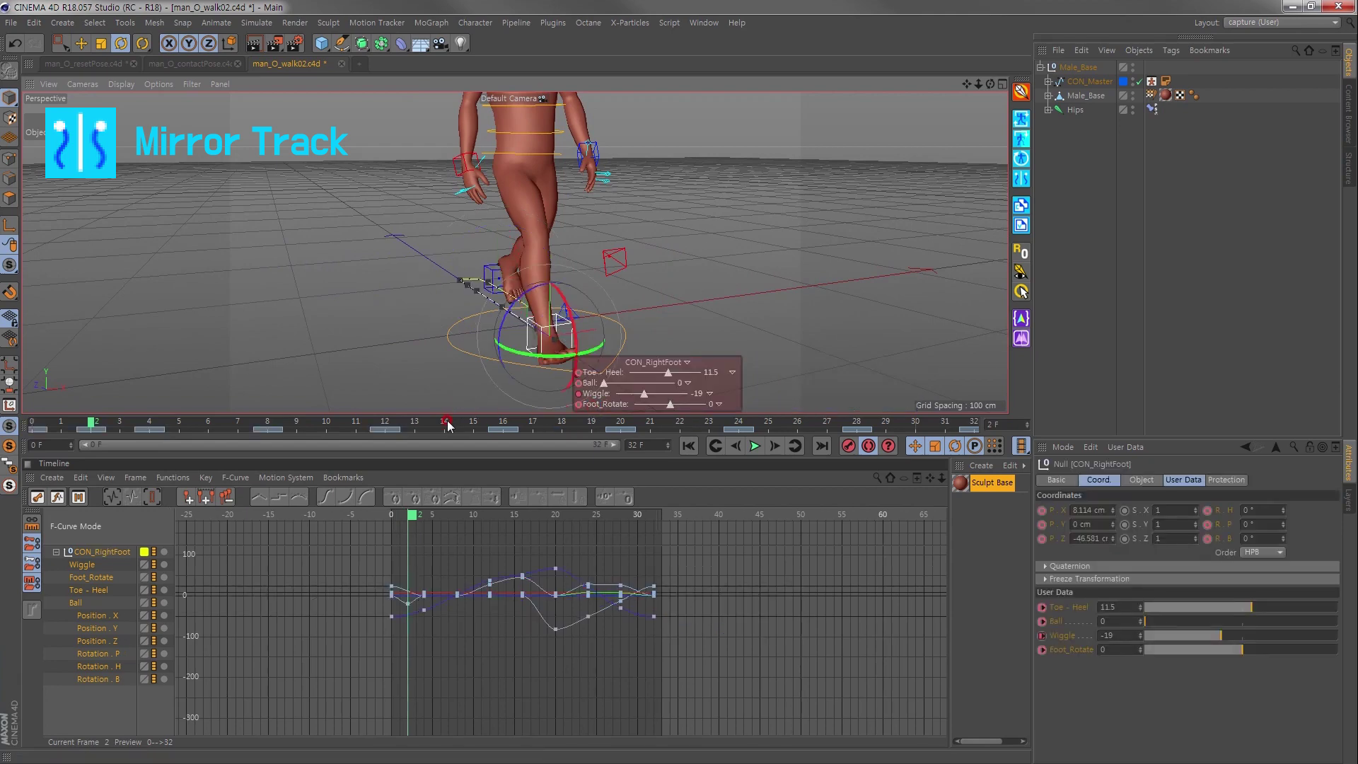
pyautogui.moveTo(447, 425)
pyautogui.mouseDown()
pyautogui.moveTo(340, 432)
pyautogui.moveTo(385, 427)
pyautogui.mouseUp()
pyautogui.press('r')
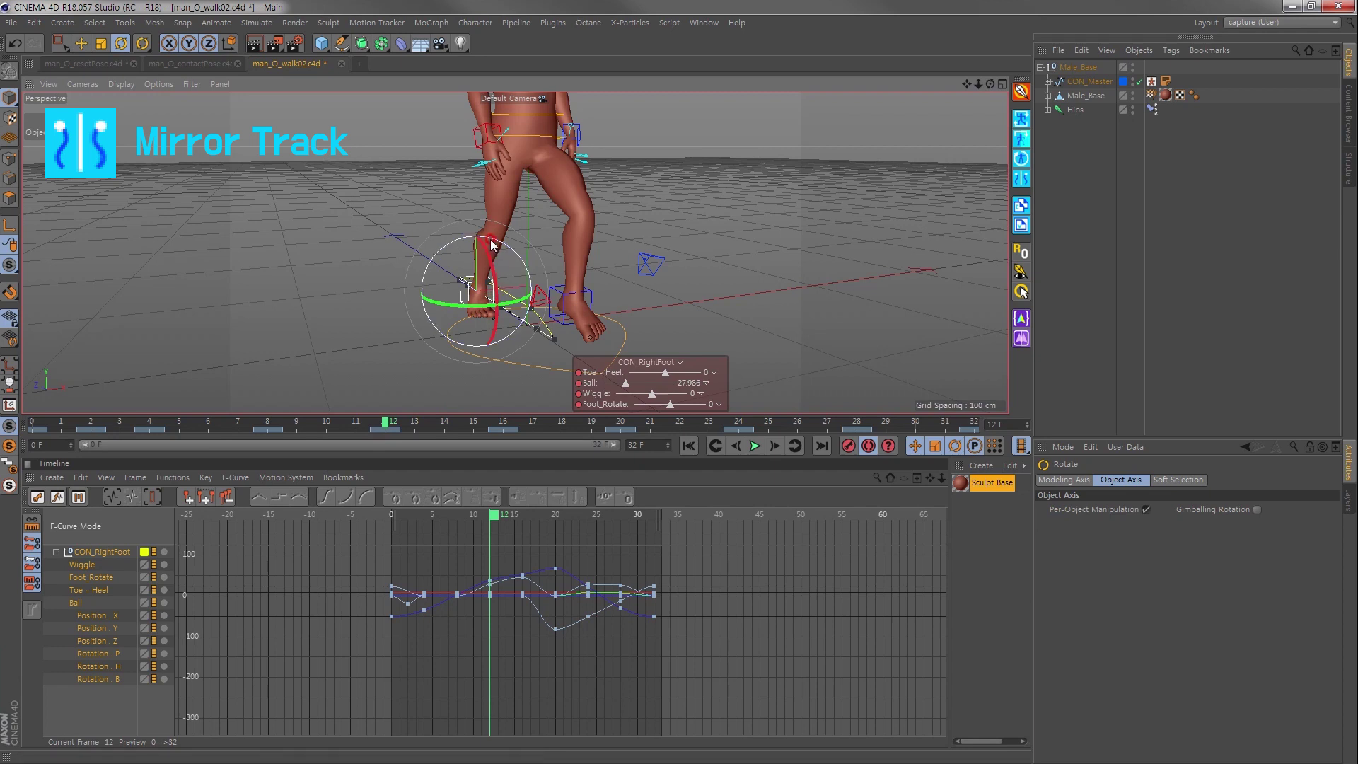
pyautogui.moveTo(300, 422)
pyautogui.mouseDown()
pyautogui.moveTo(31, 424)
pyautogui.moveTo(500, 437)
pyautogui.moveTo(388, 436)
pyautogui.mouseUp()
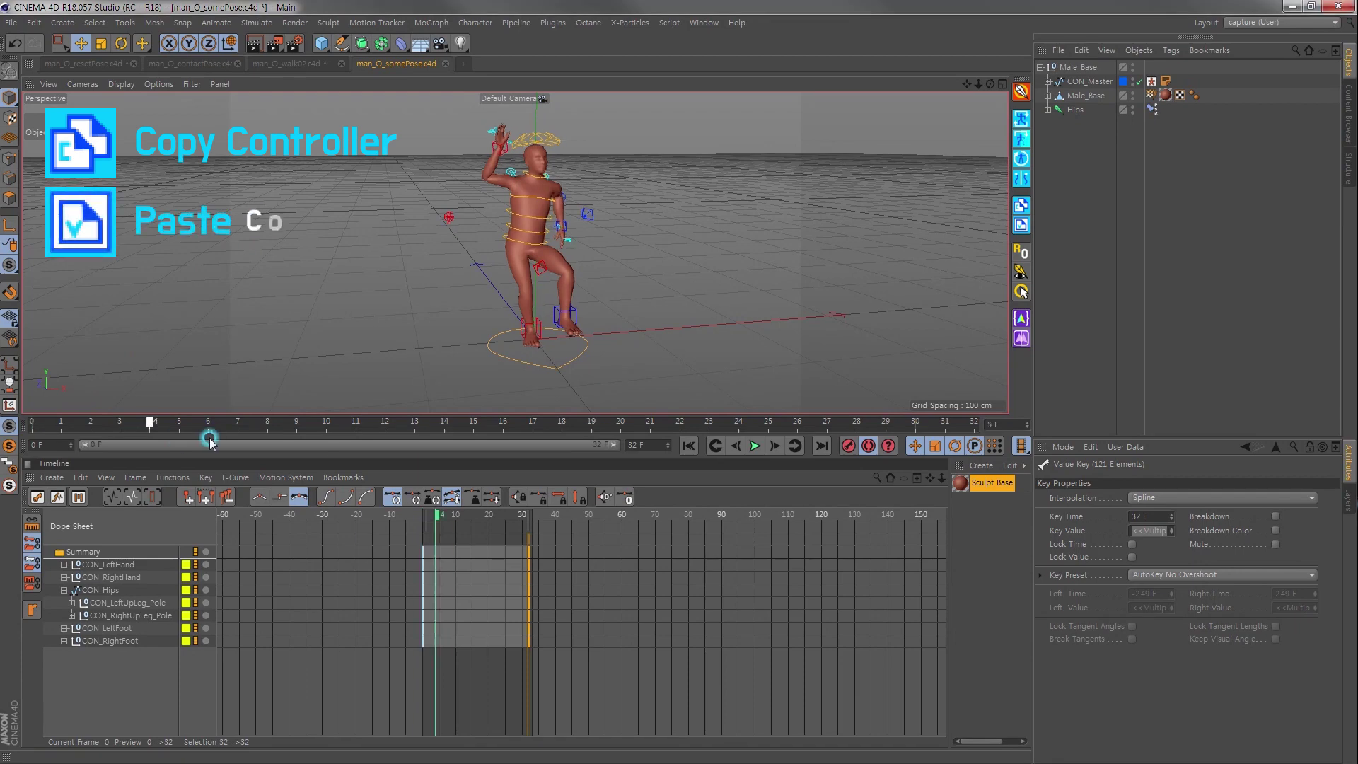
# Select both foot controllers and paste their frame-0 raised-leg pose at frame 32.
pyautogui.moveTo(40, 424); pyautogui.dragTo(120, 422)
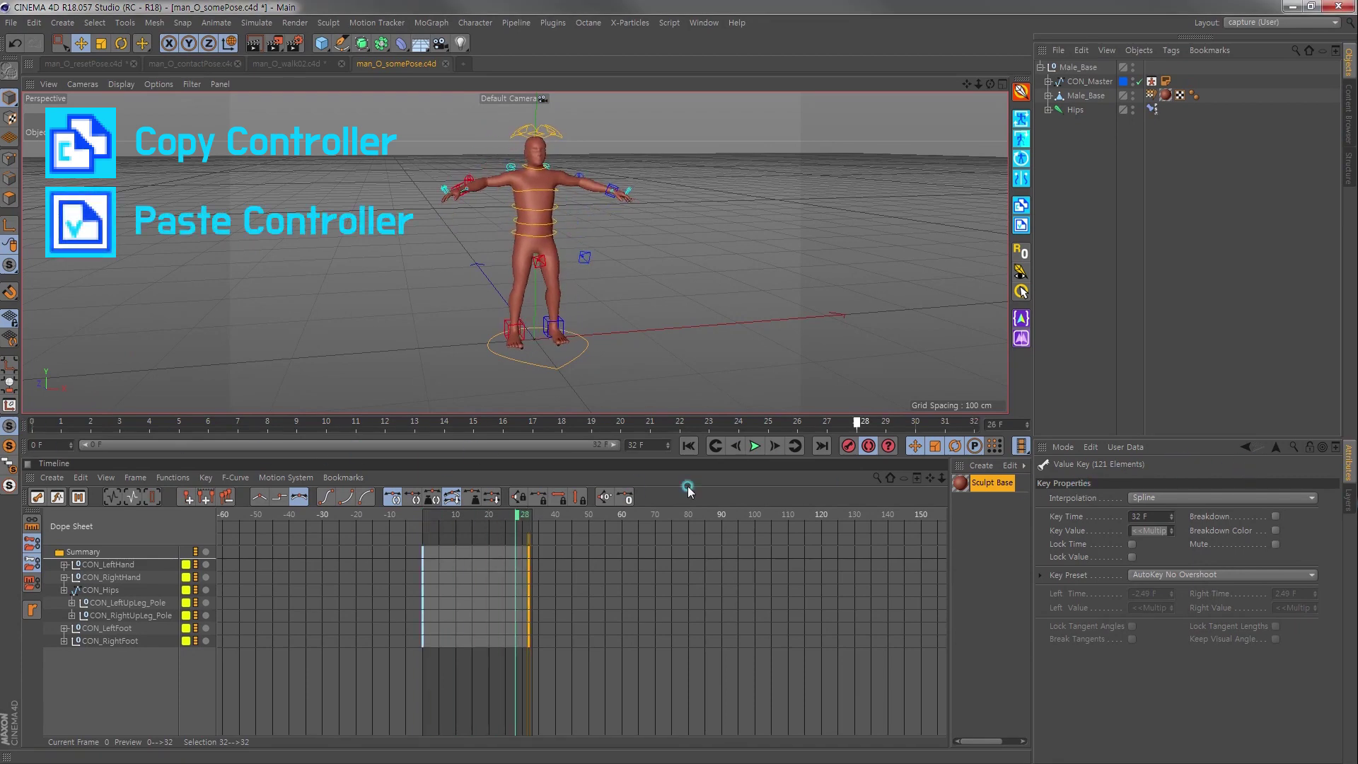
pyautogui.scroll(5, 636, 354)
pyautogui.click(527, 331)
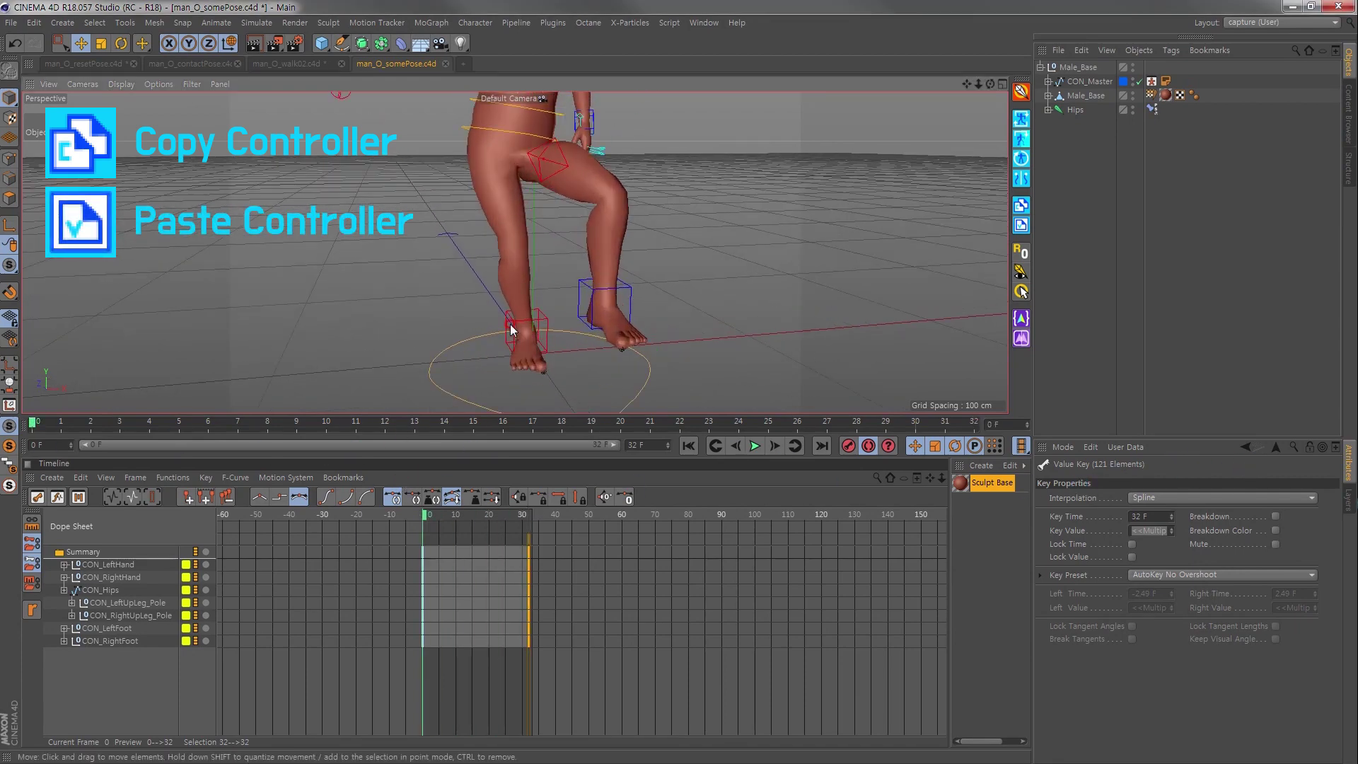
pyautogui.keyDown('shift'); pyautogui.click(627, 293); pyautogui.keyUp('shift')
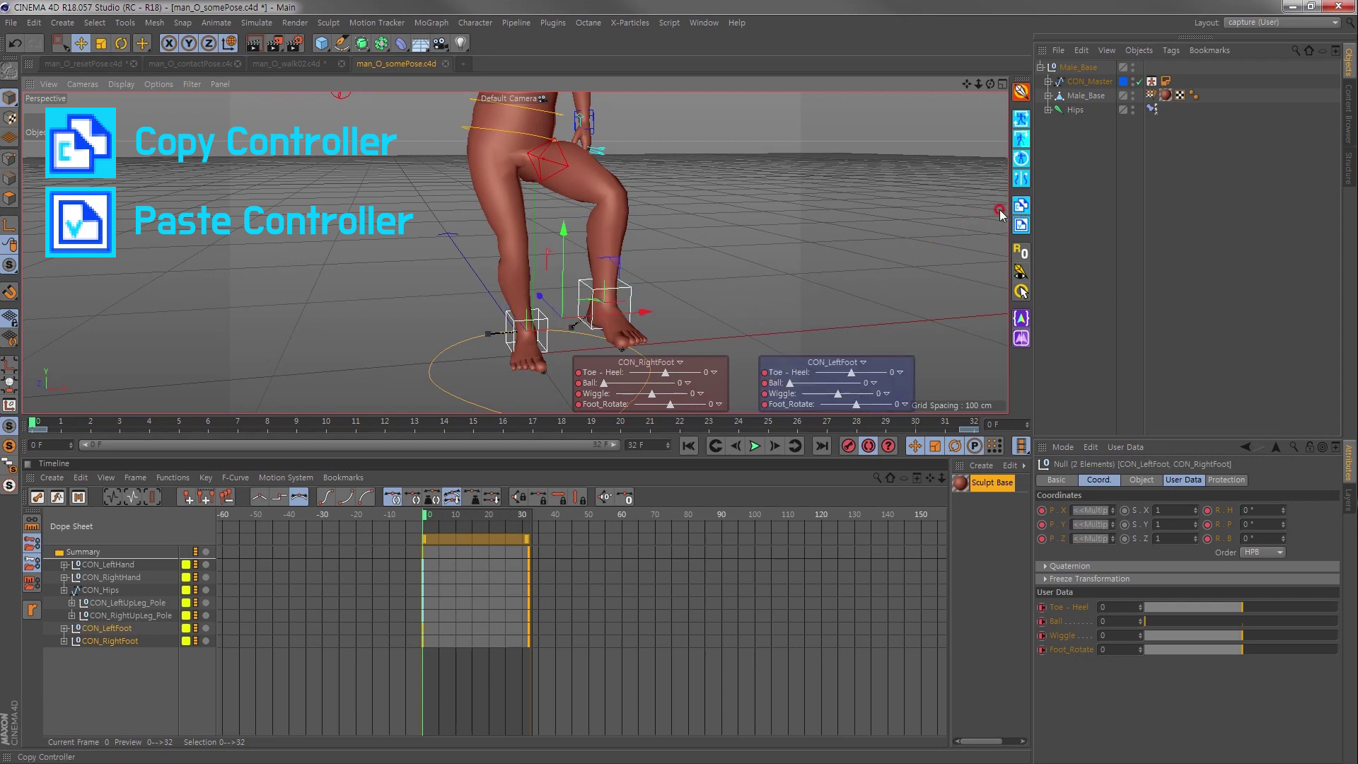
pyautogui.moveTo(701, 425); pyautogui.dragTo(1056, 422)
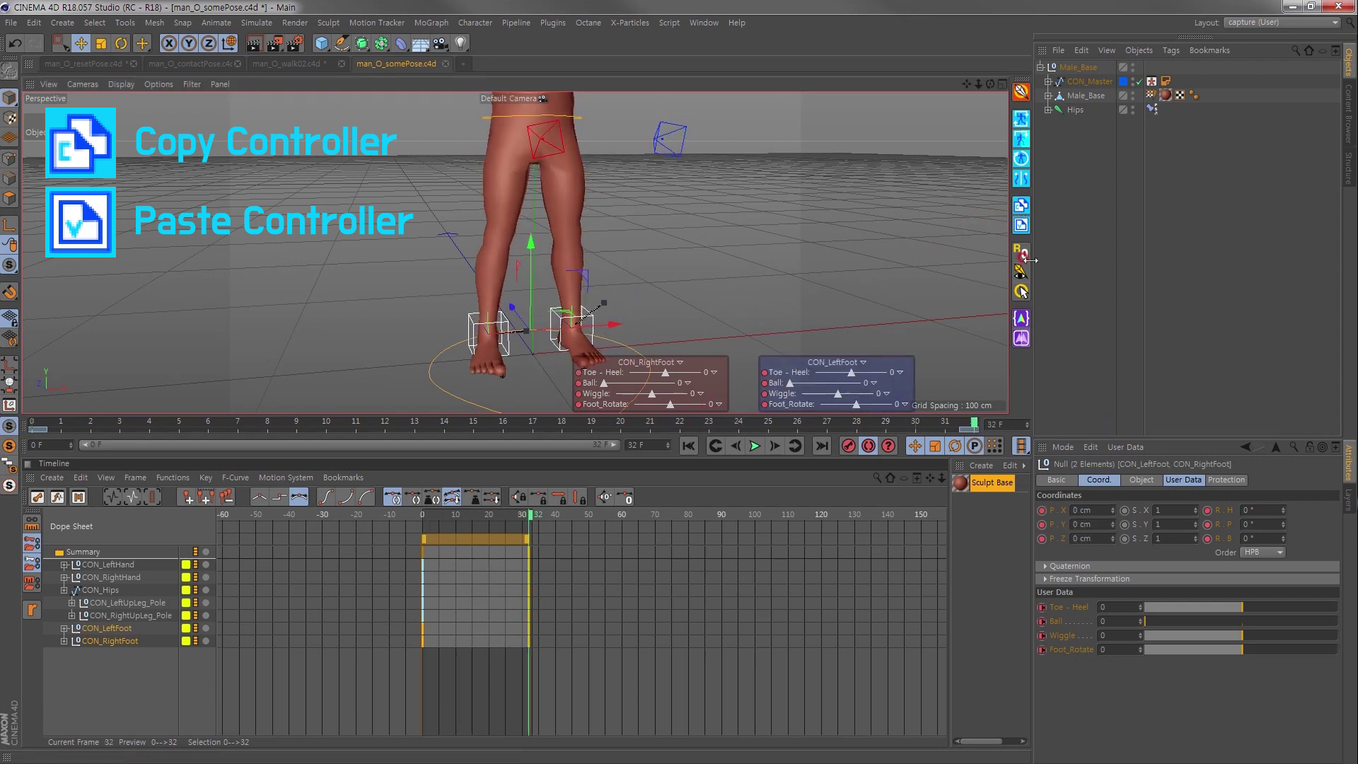
pyautogui.click(1021, 227)
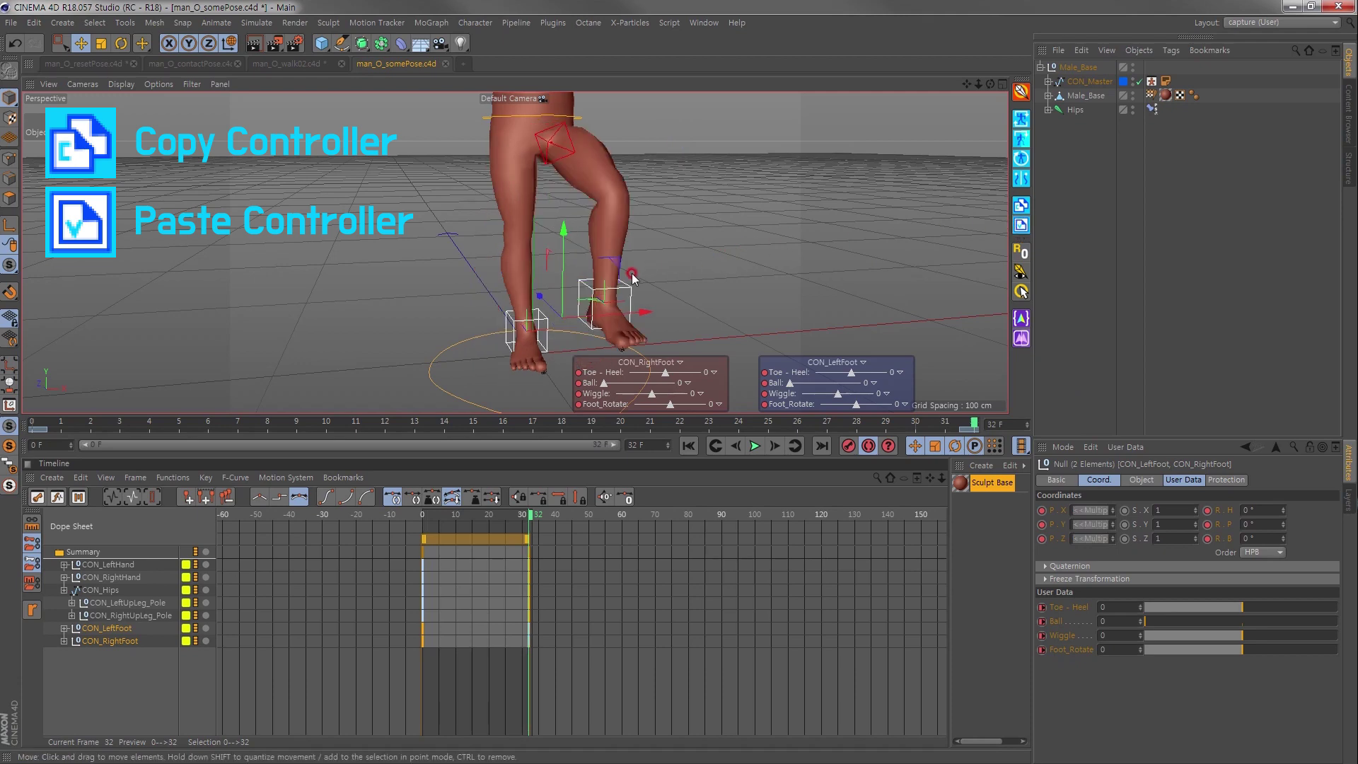
pyautogui.scroll(-5, 506, 290)
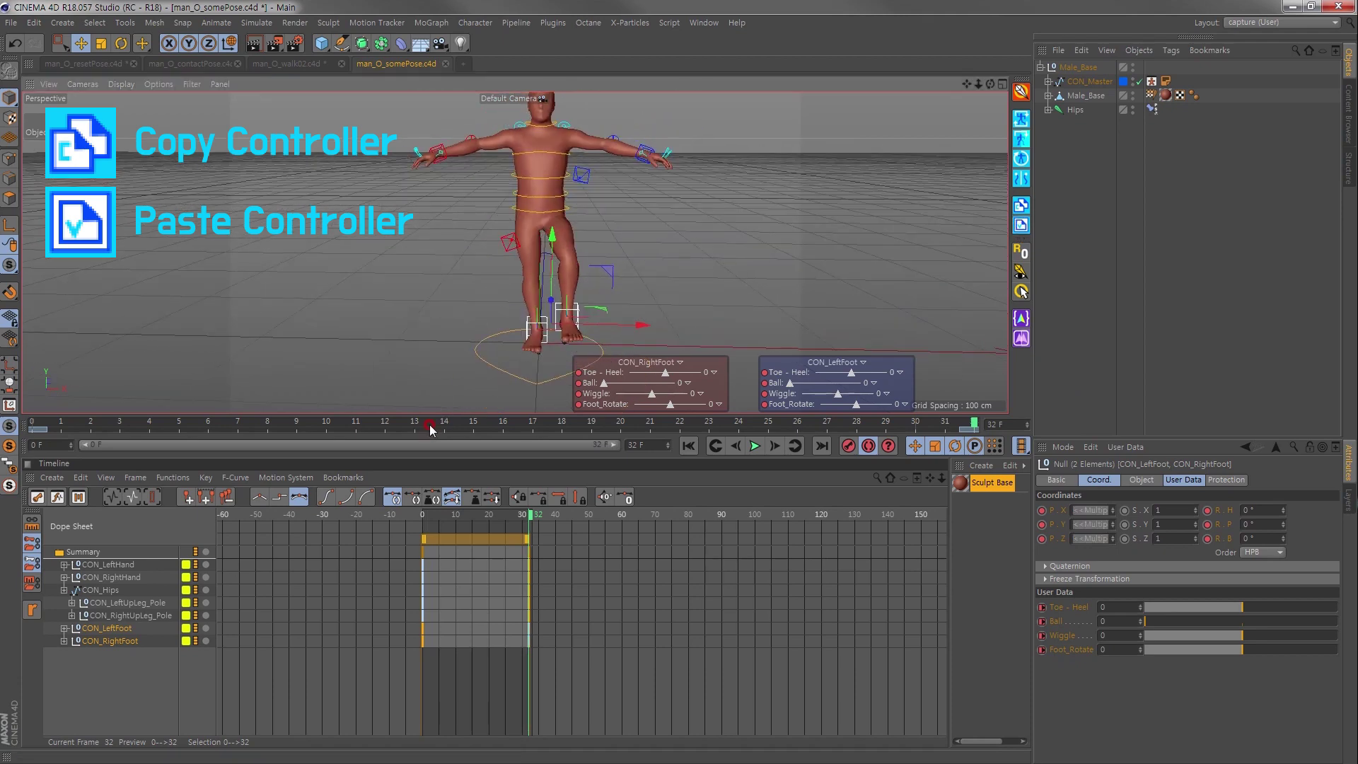
pyautogui.moveTo(433, 424); pyautogui.dragTo(32, 424)
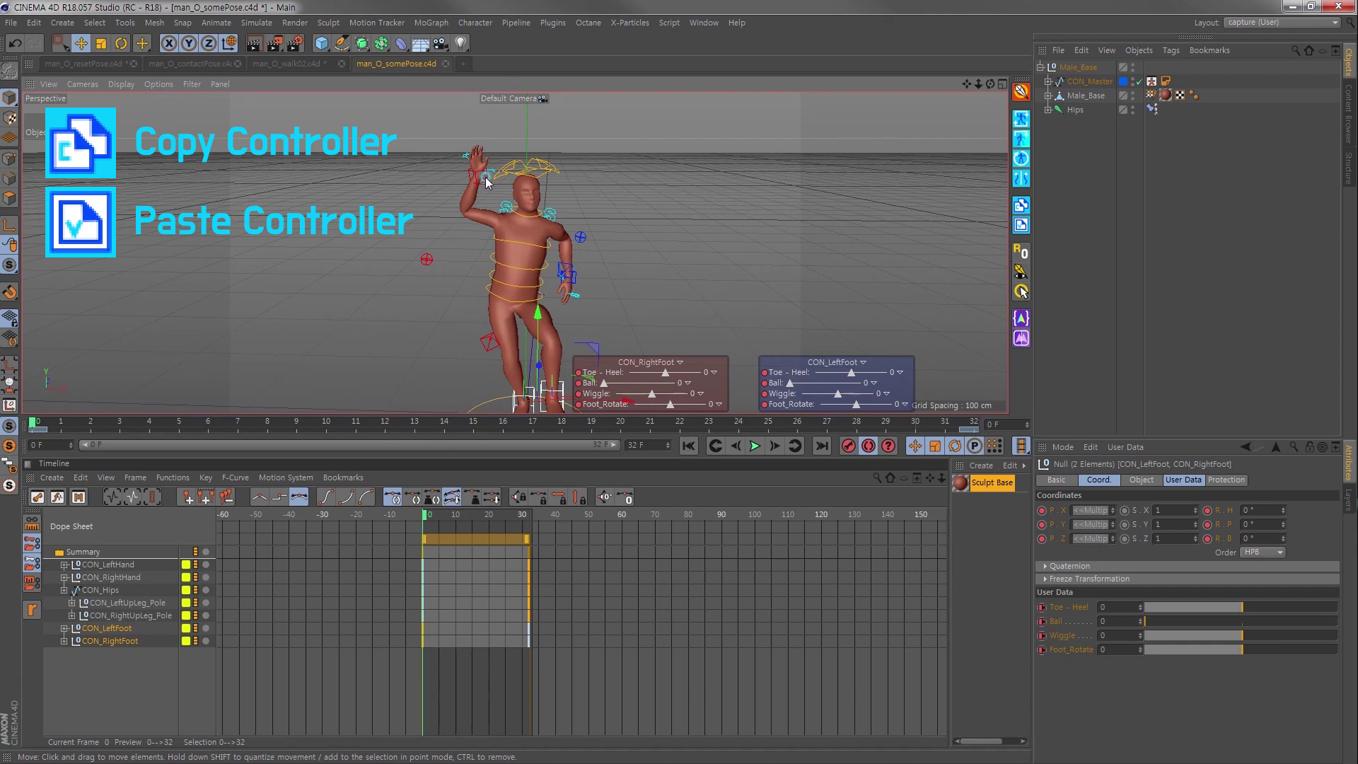
# Select the right hand controller at frame 32 and show the scene's layers list.
pyautogui.click(486, 183)
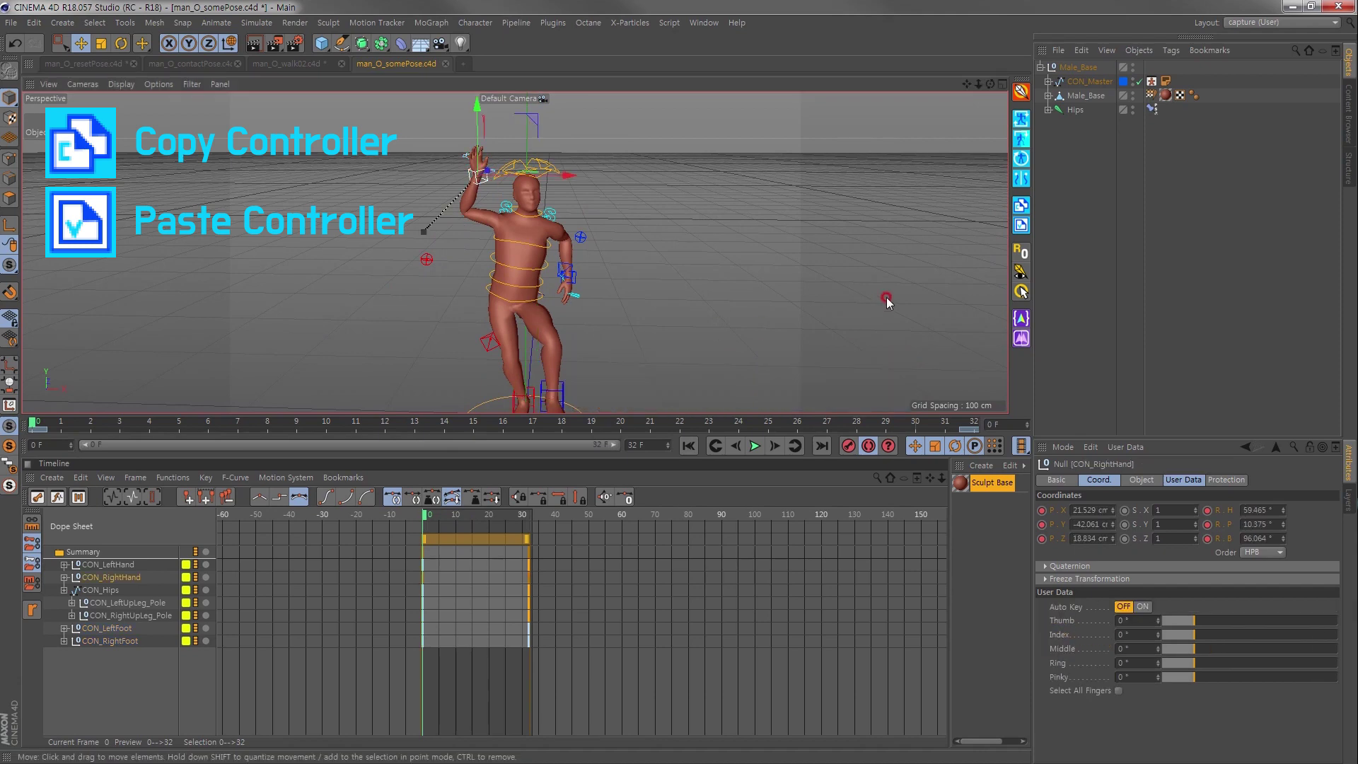
pyautogui.click(951, 425)
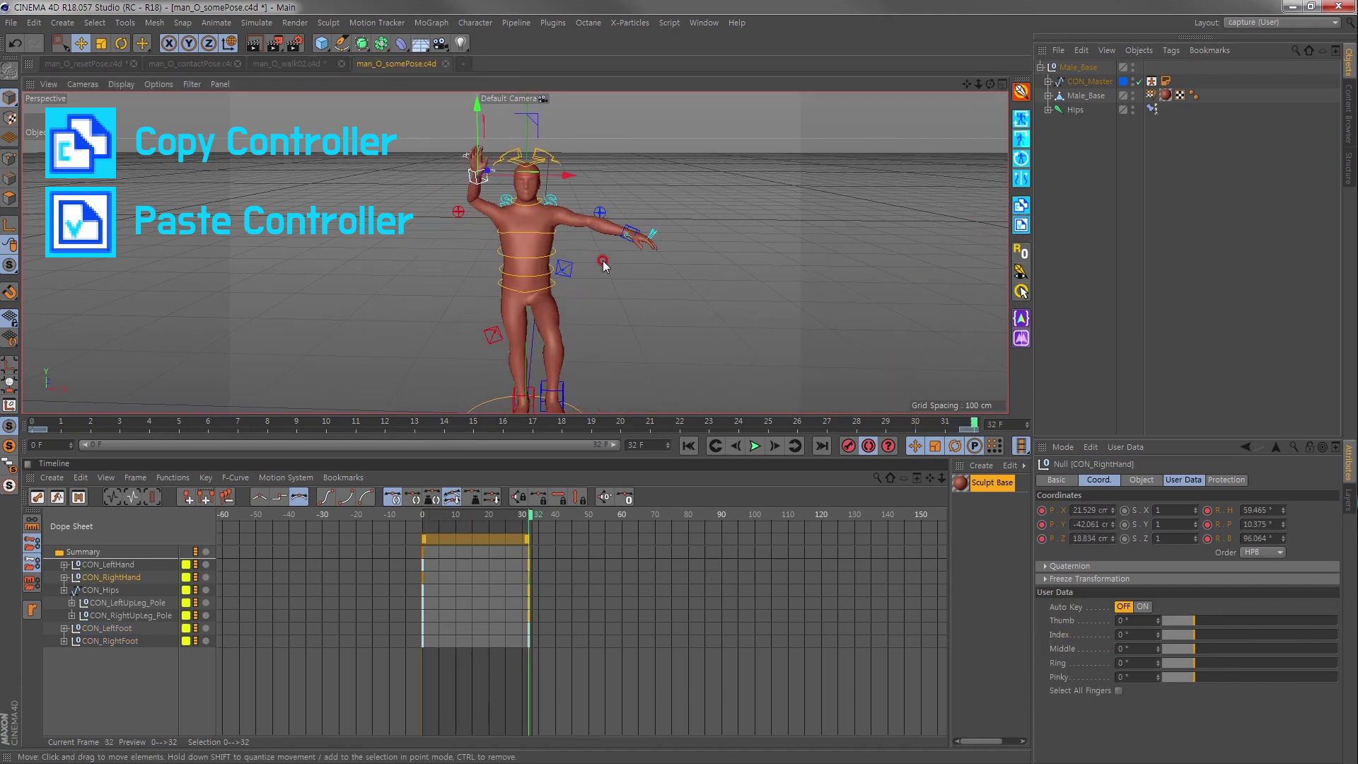
pyautogui.keyDown('alt'); pyautogui.moveTo(602, 264); pyautogui.dragTo(565, 269); pyautogui.keyUp('alt')
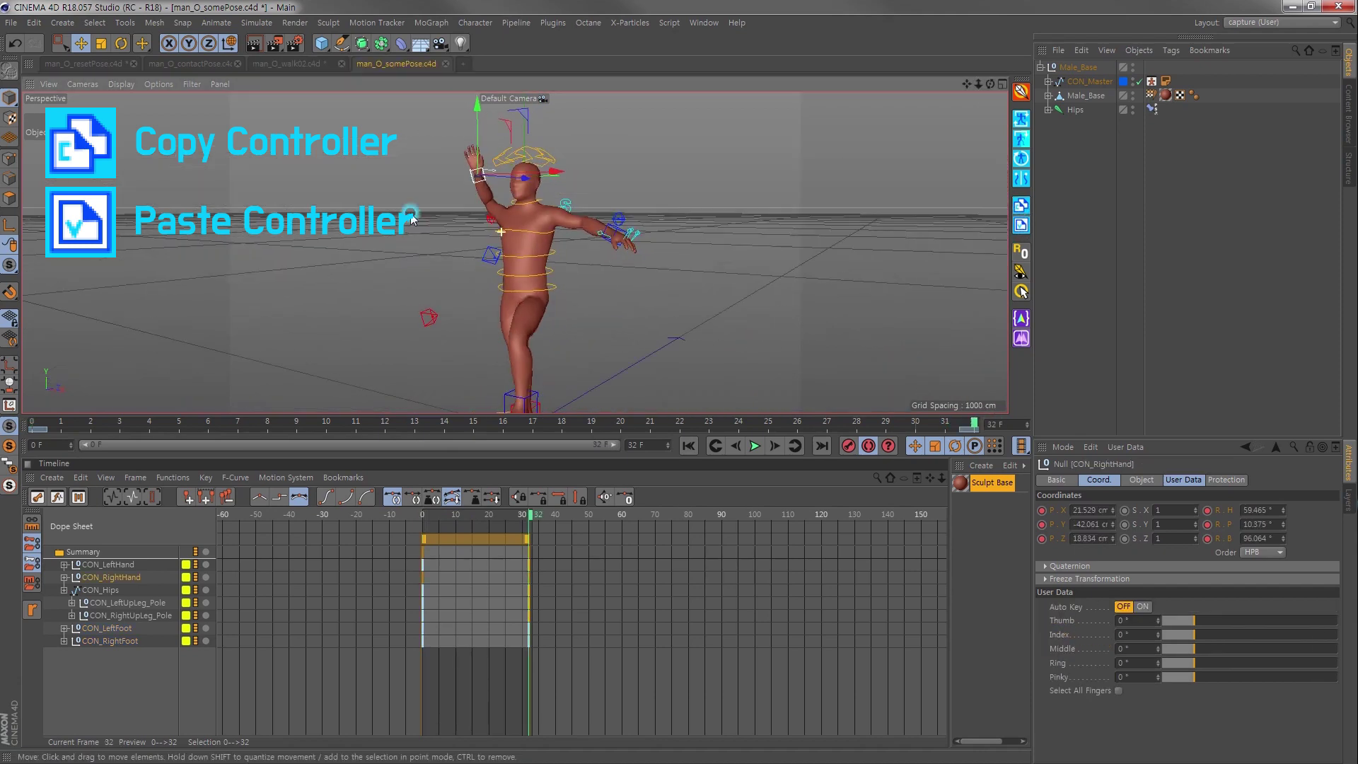
pyautogui.click(1348, 503)
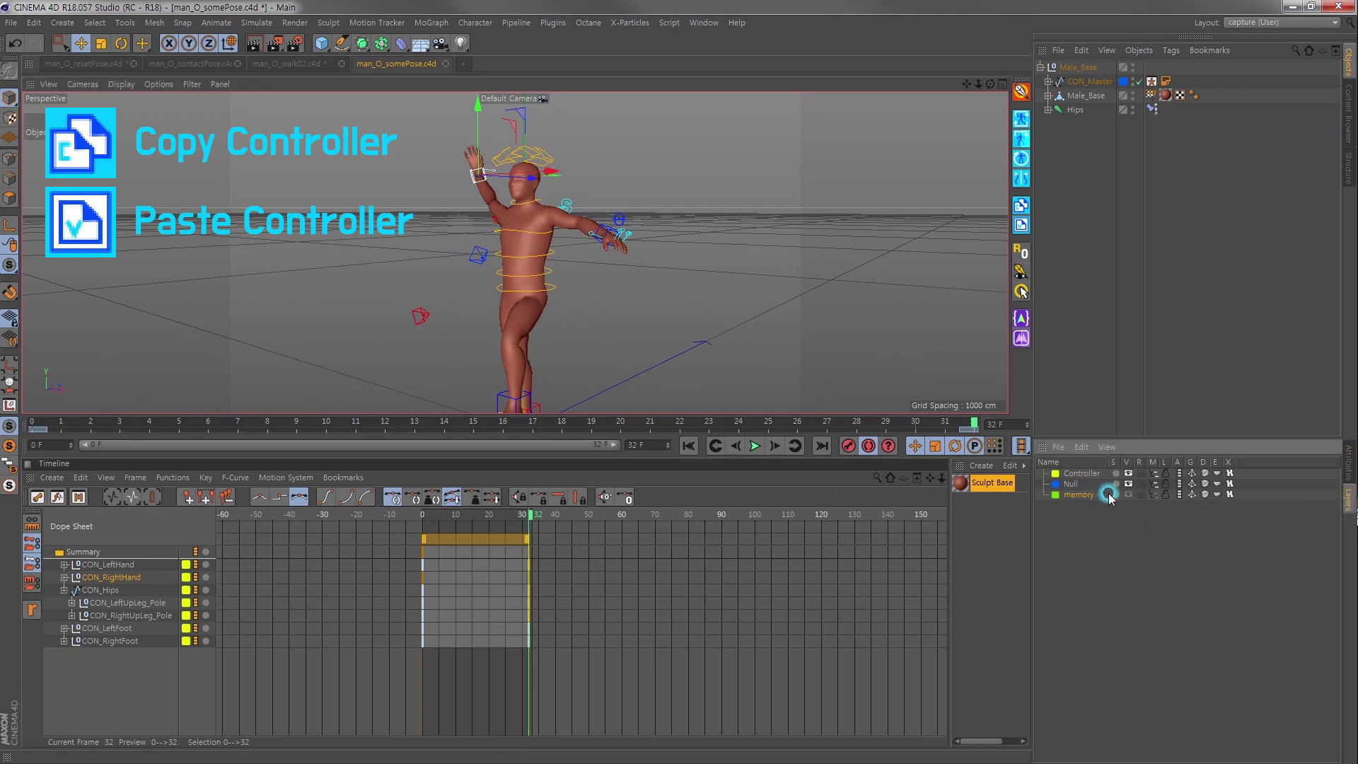
# Select the memory null, enlarge the Attributes panel, and hide the memory layer from the object list.
pyautogui.click(1048, 81)
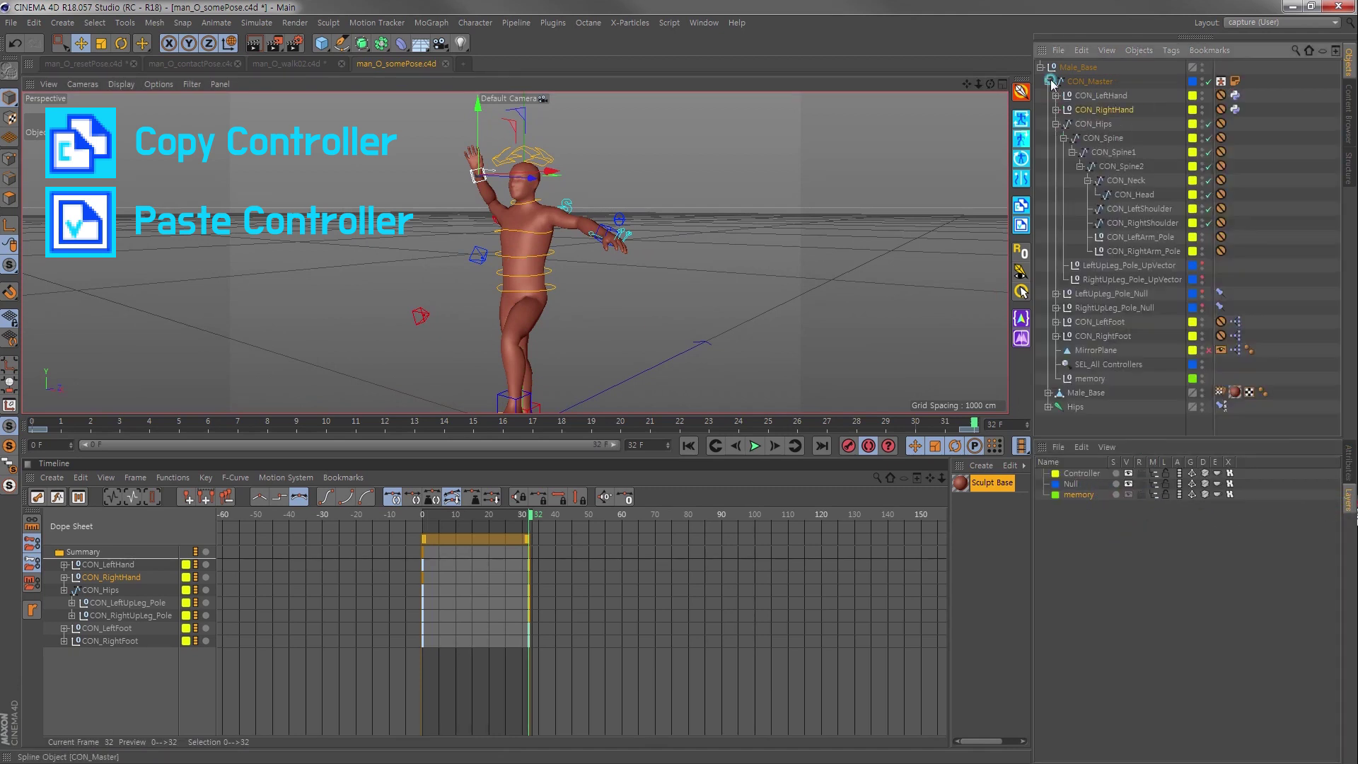
pyautogui.click(1057, 124)
pyautogui.click(1089, 222)
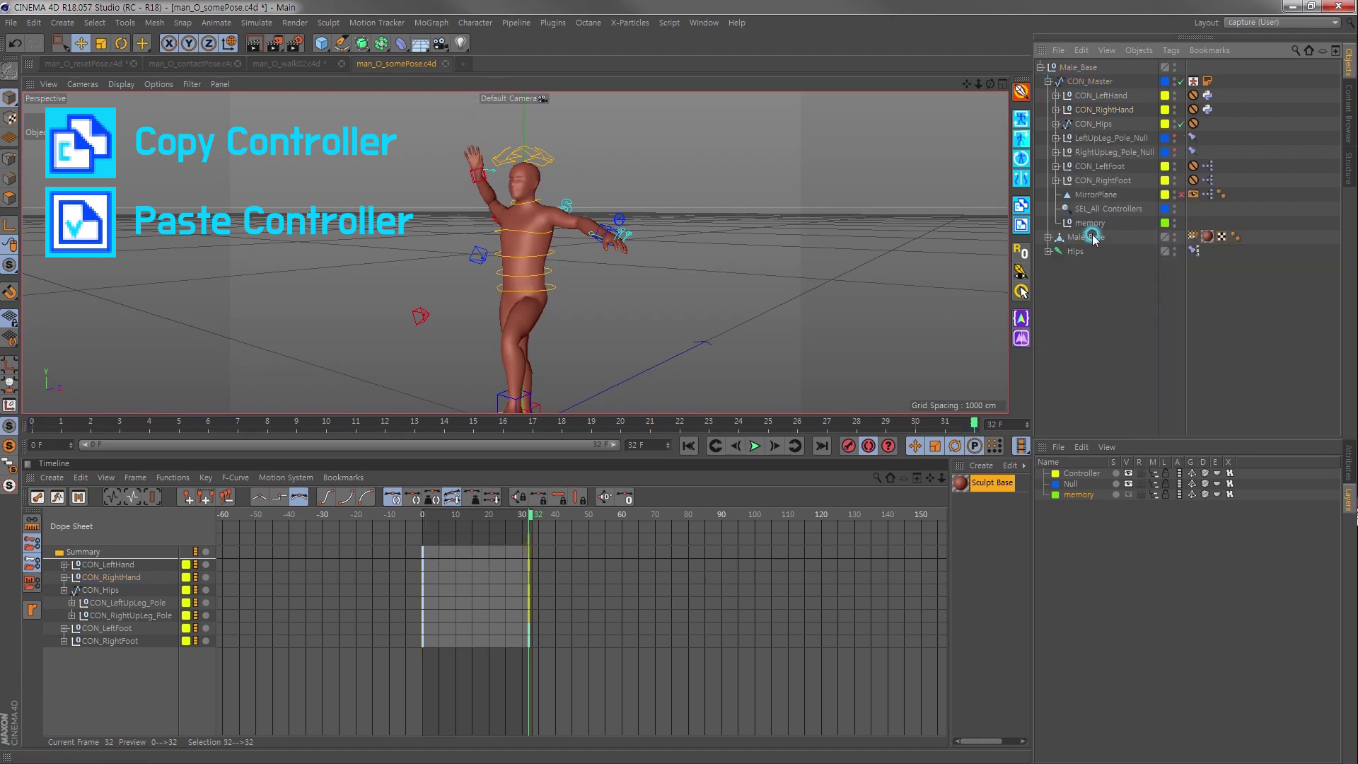
pyautogui.click(1352, 458)
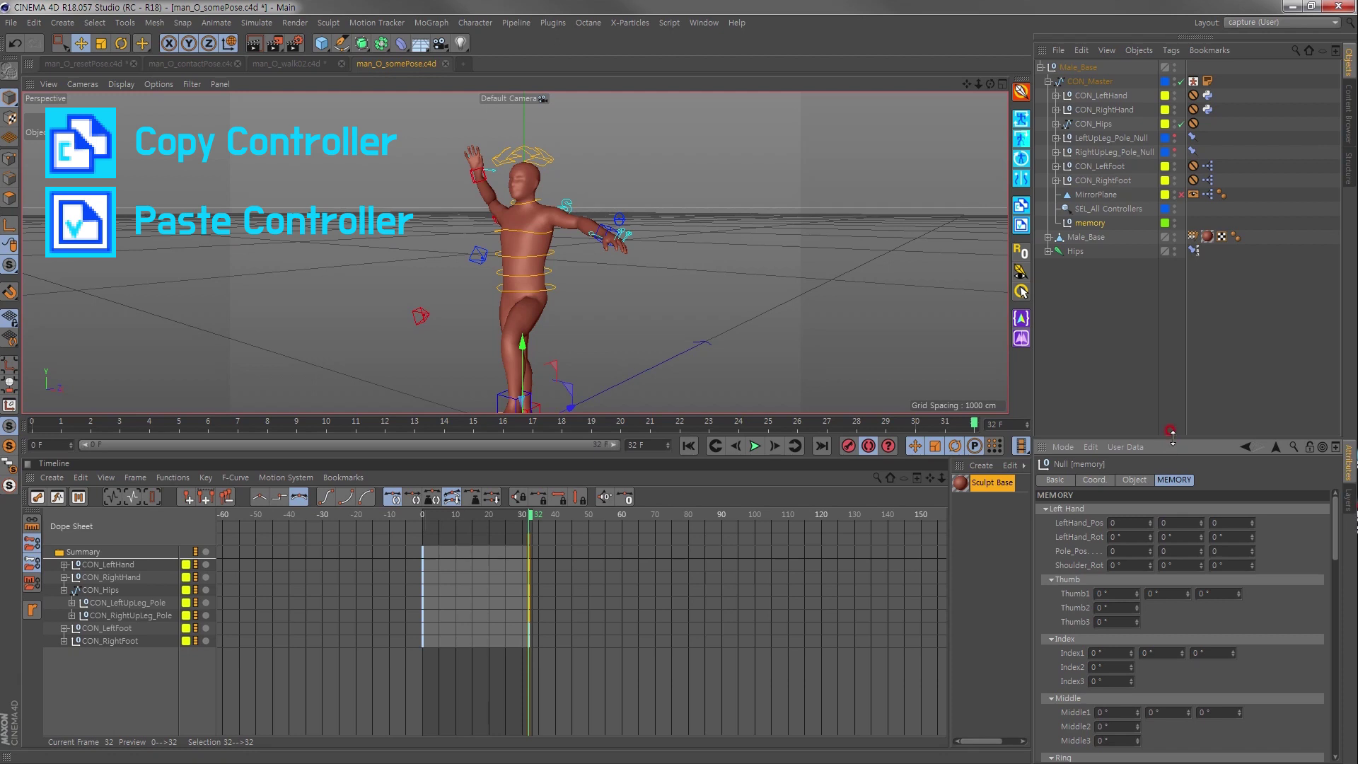
pyautogui.moveTo(1172, 436); pyautogui.dragTo(1202, 344)
pyautogui.moveTo(1334, 433)
pyautogui.mouseDown()
pyautogui.moveTo(1333, 646)
pyautogui.moveTo(1334, 433)
pyautogui.mouseUp()
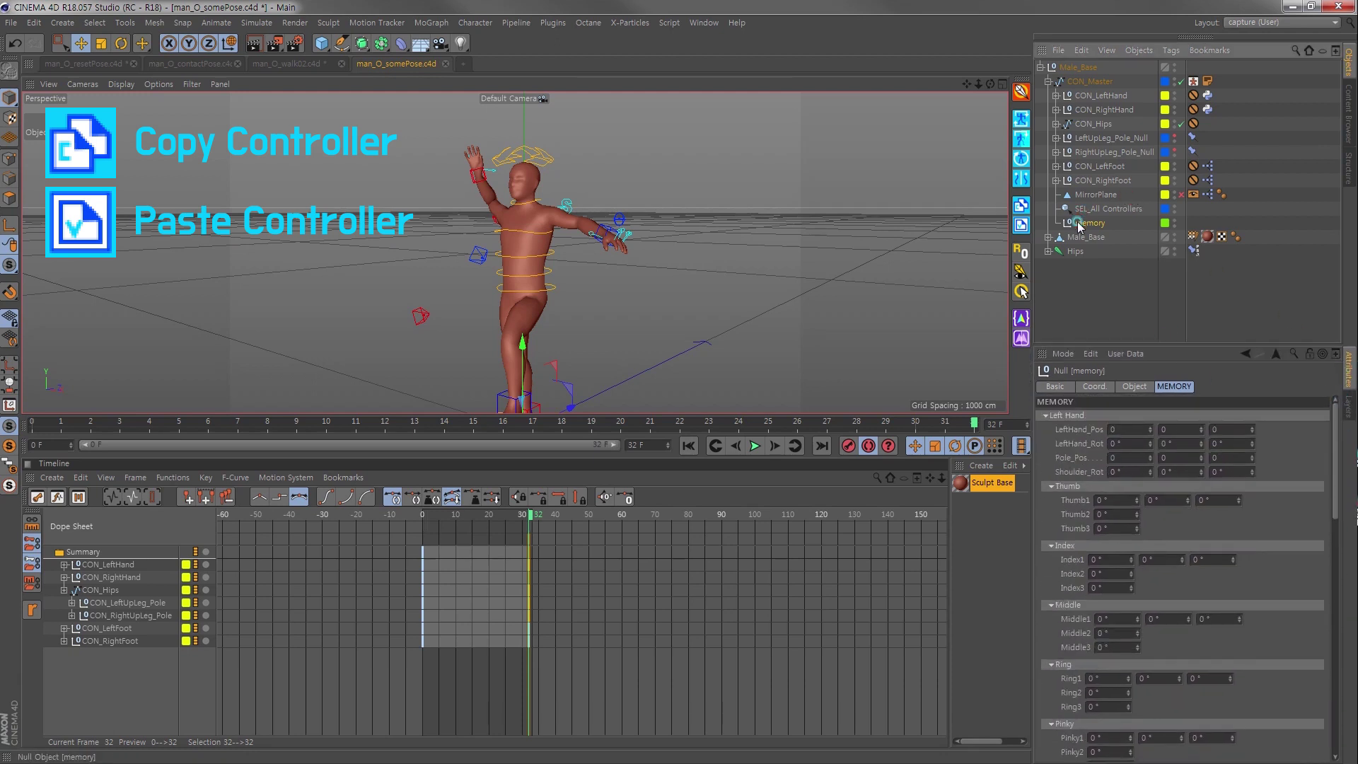
pyautogui.click(1348, 408)
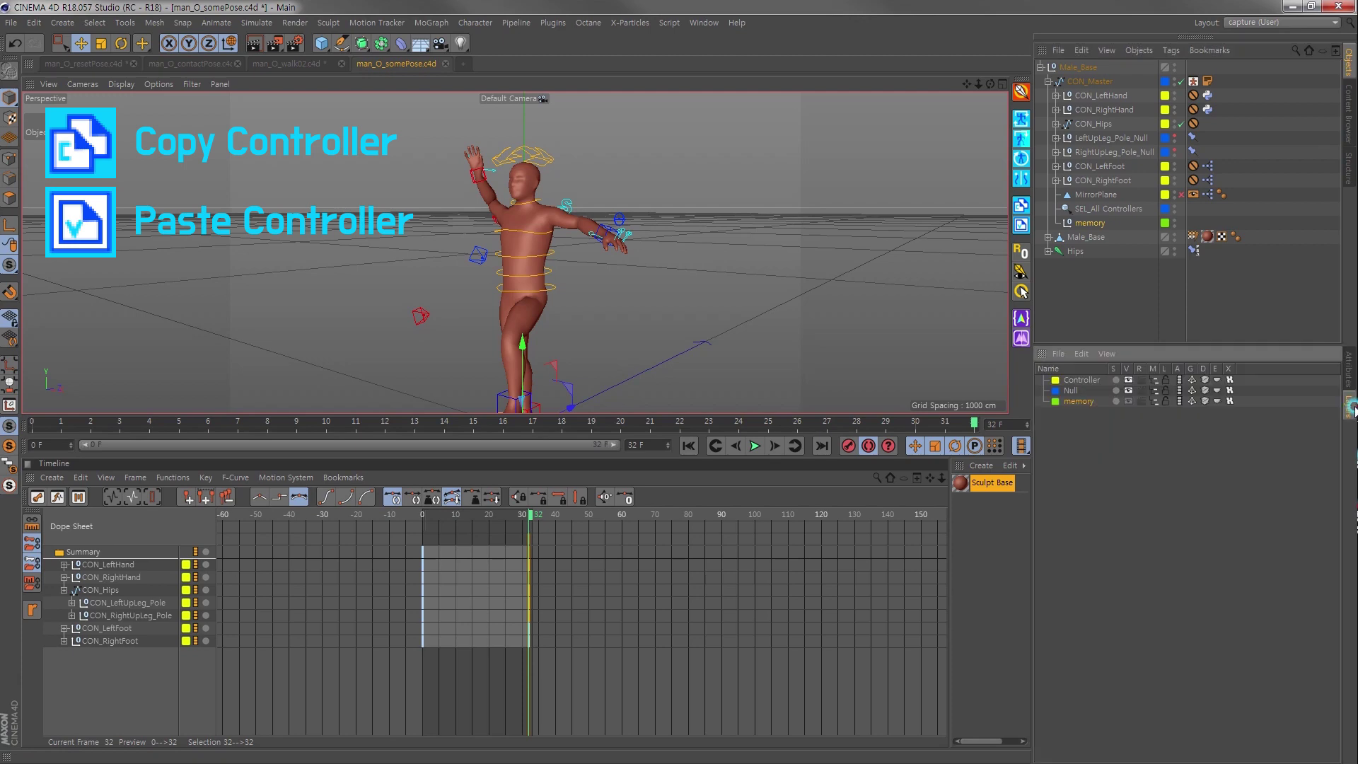
pyautogui.click(1154, 401)
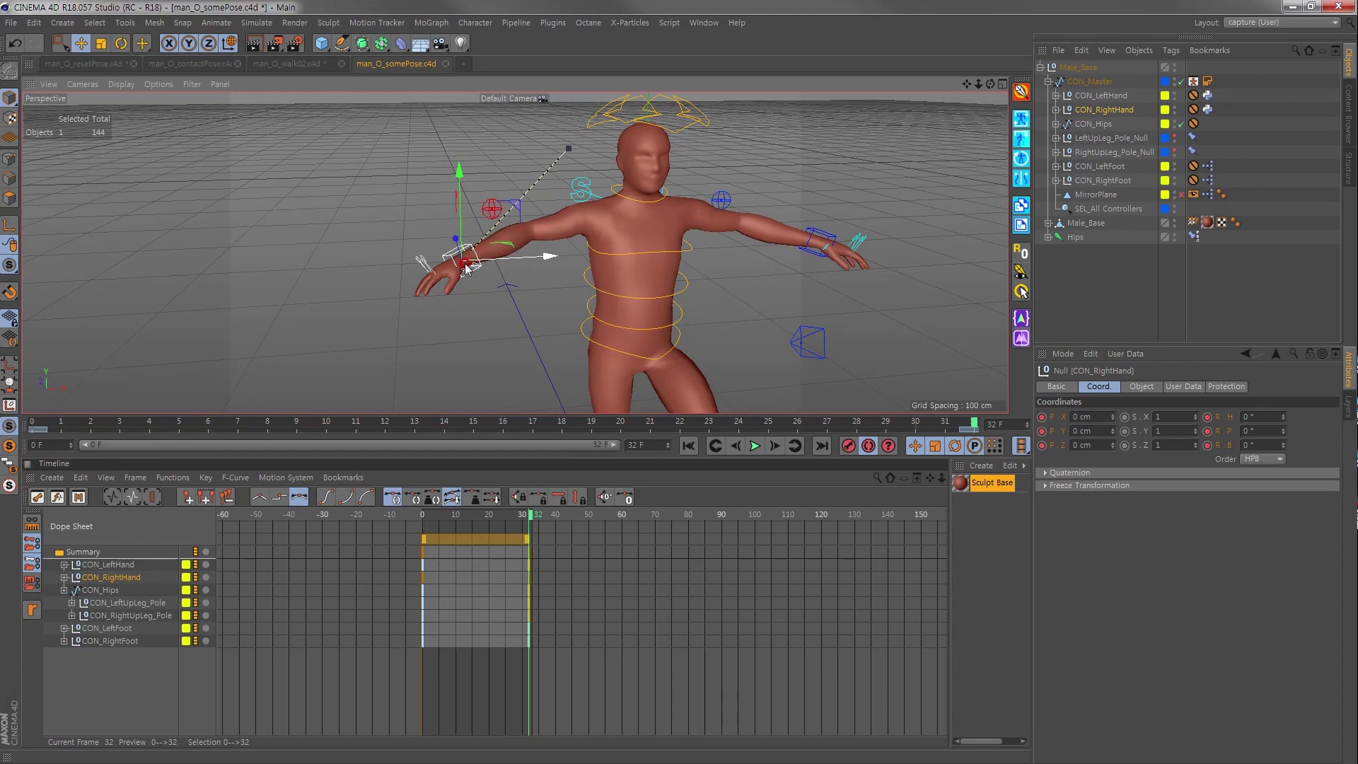
# Reset CON_RightHand's rotation to 0° on all axes, then deselect it.
pyautogui.press('r')
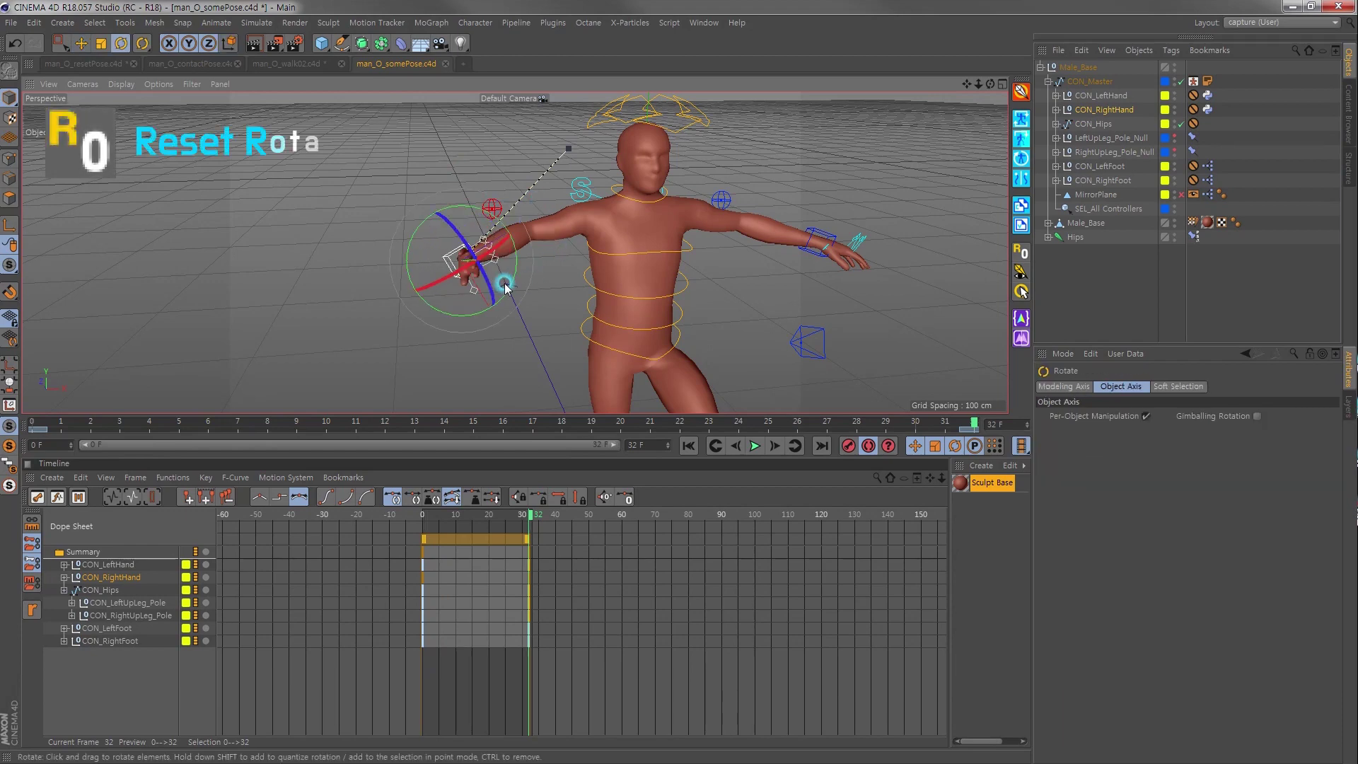
pyautogui.hotkey('alt', 'r')
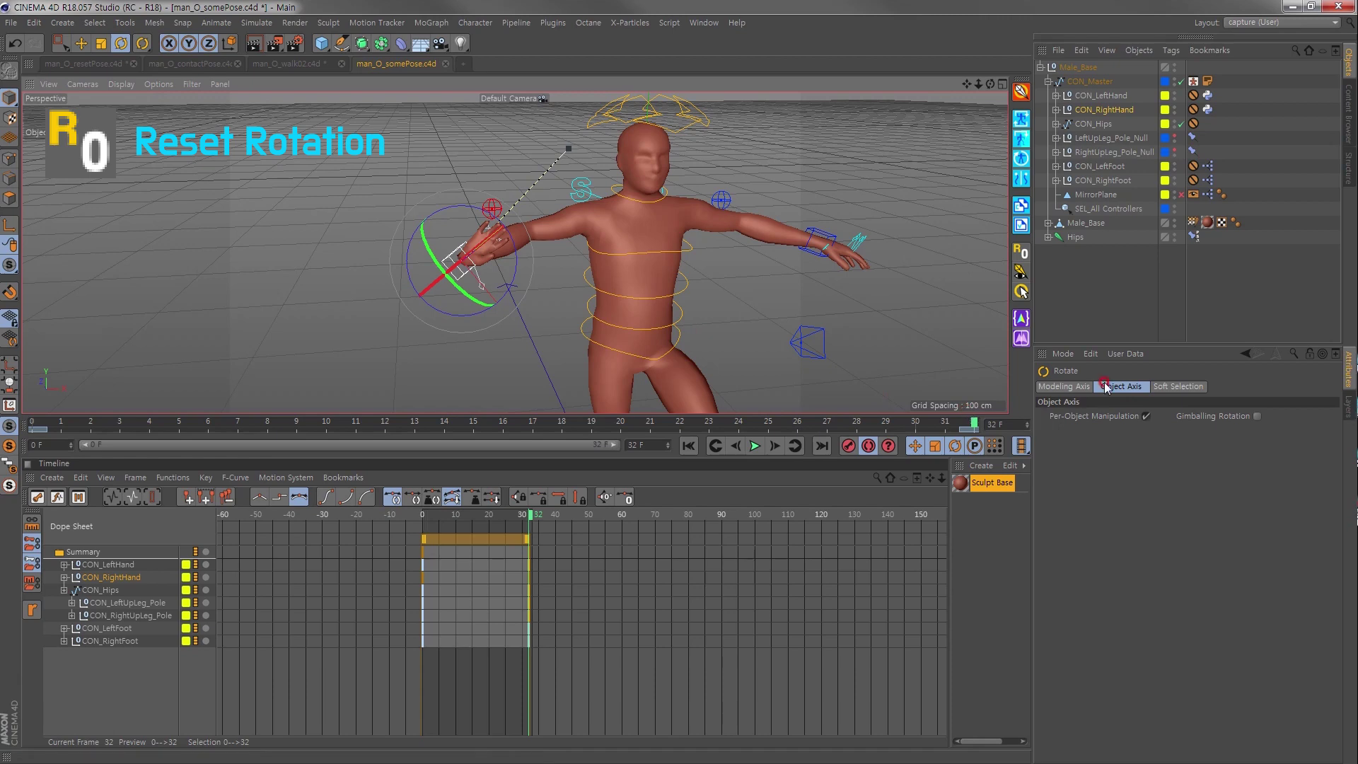
pyautogui.click(1082, 109)
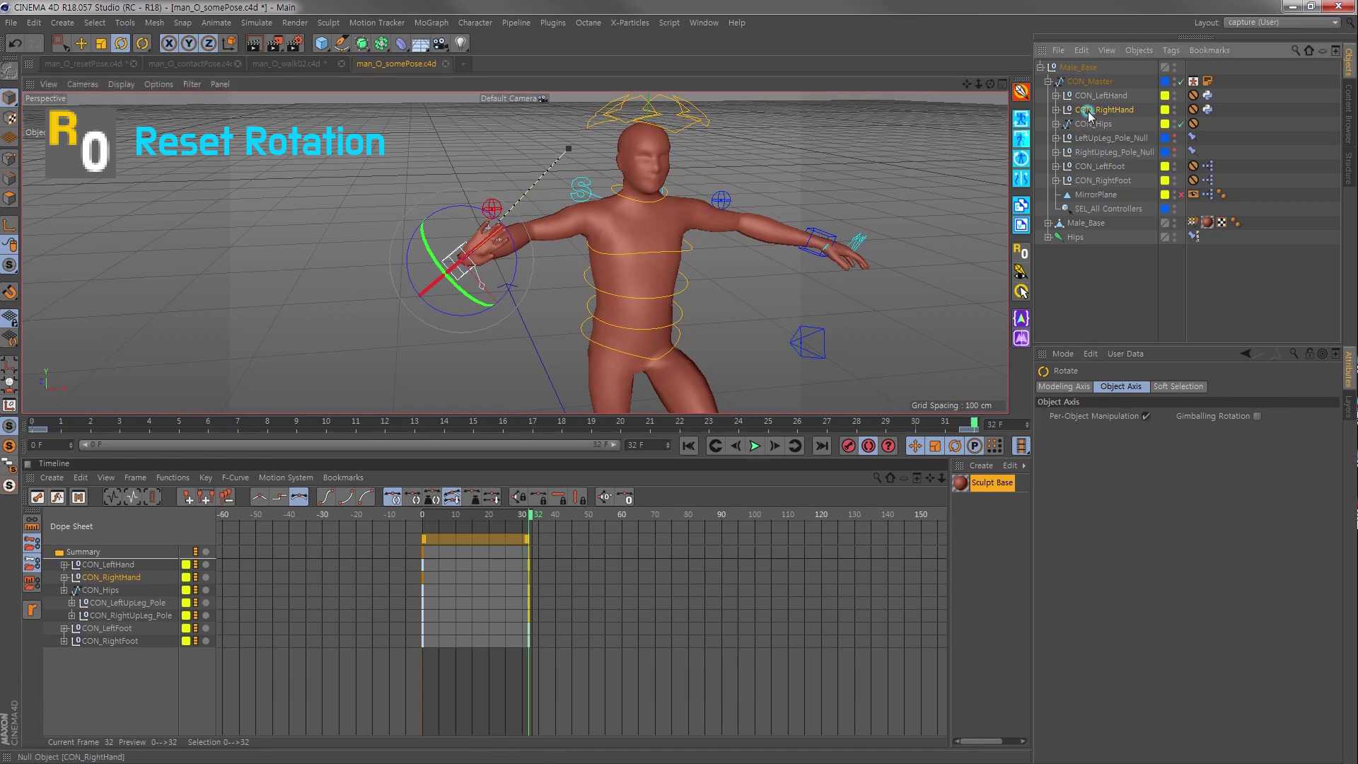
pyautogui.click(1021, 251)
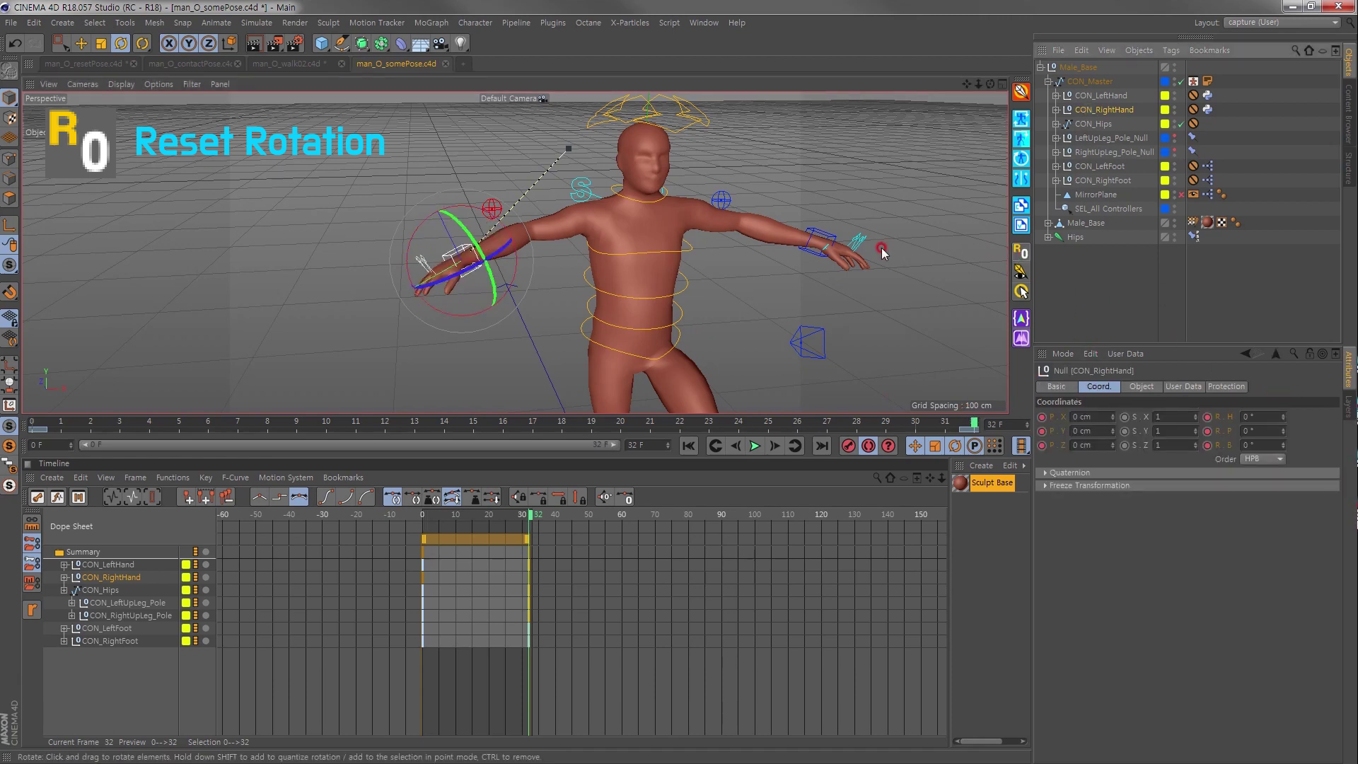
pyautogui.click(949, 297)
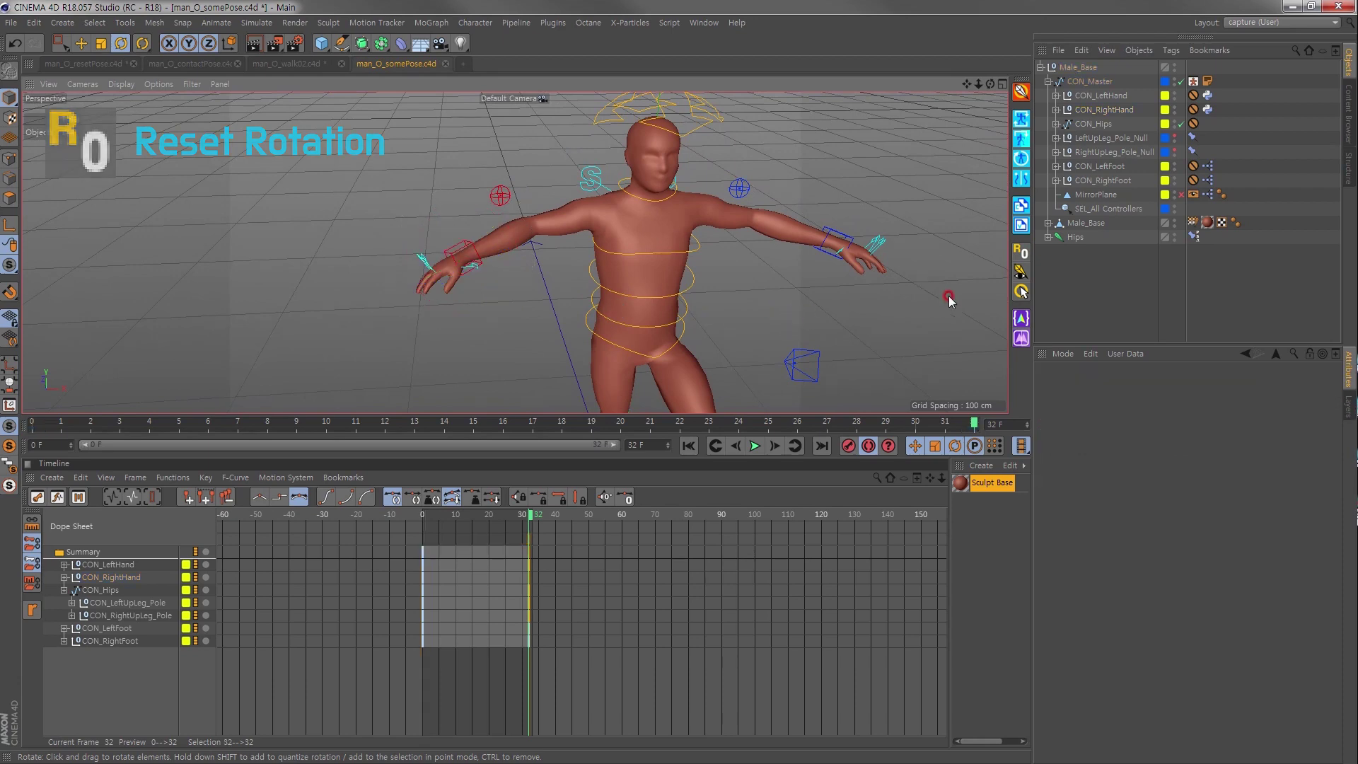
# Orbit around the character and turn on Toggle Joint Display to show the skeleton joints.
pyautogui.keyDown('alt'); pyautogui.moveTo(516, 253); pyautogui.dragTo(714, 269); pyautogui.keyUp('alt')
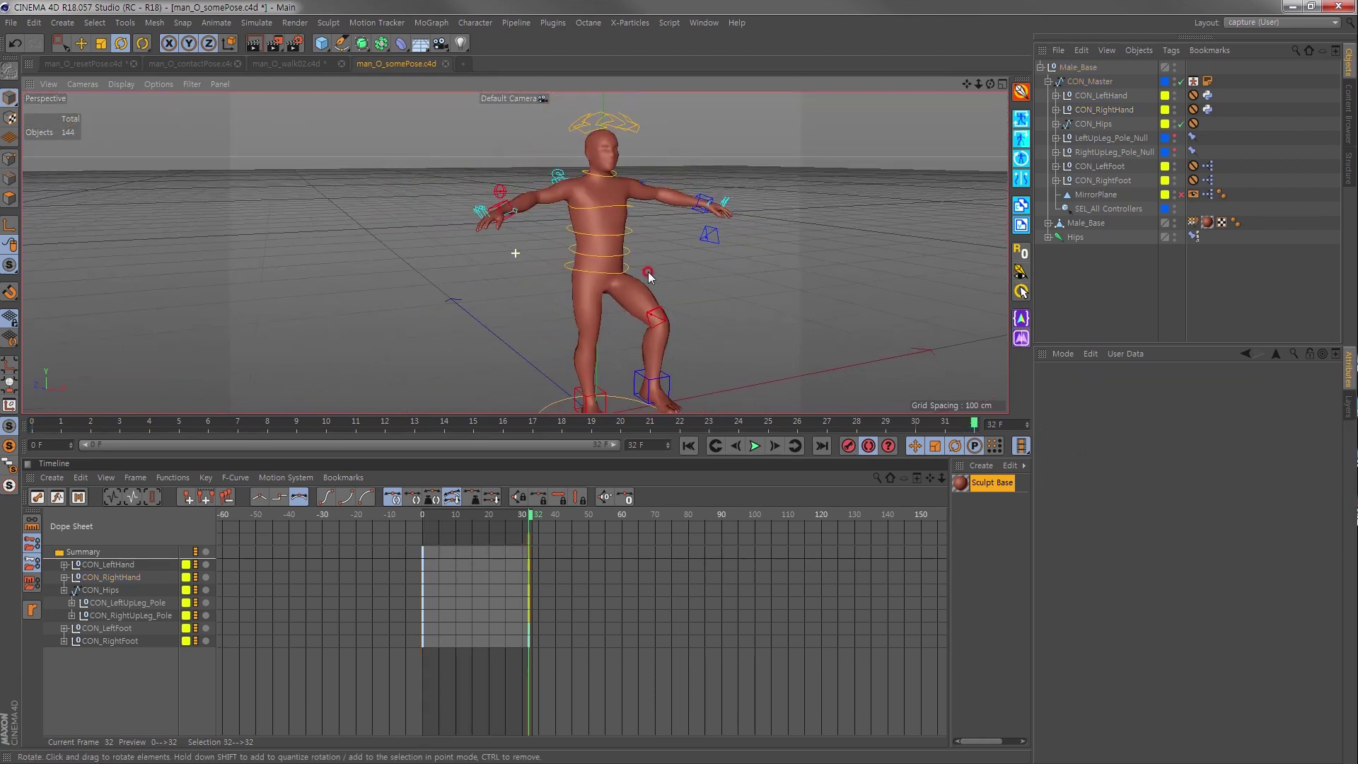
pyautogui.click(1020, 271)
pyautogui.click(1020, 274)
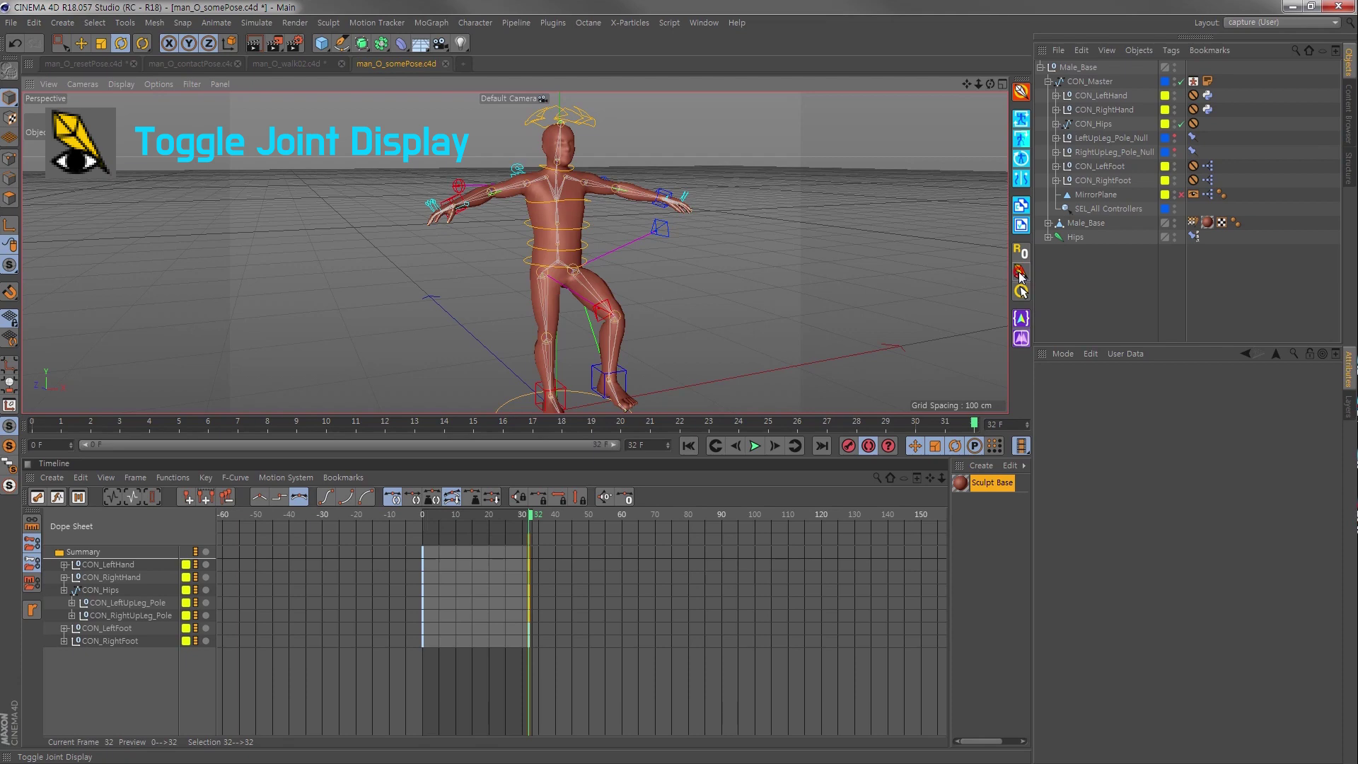
# Hide the joints, re-enable them via the viewport Filter's Joint option, and pan the figure left.
pyautogui.click(1020, 274)
pyautogui.click(191, 84)
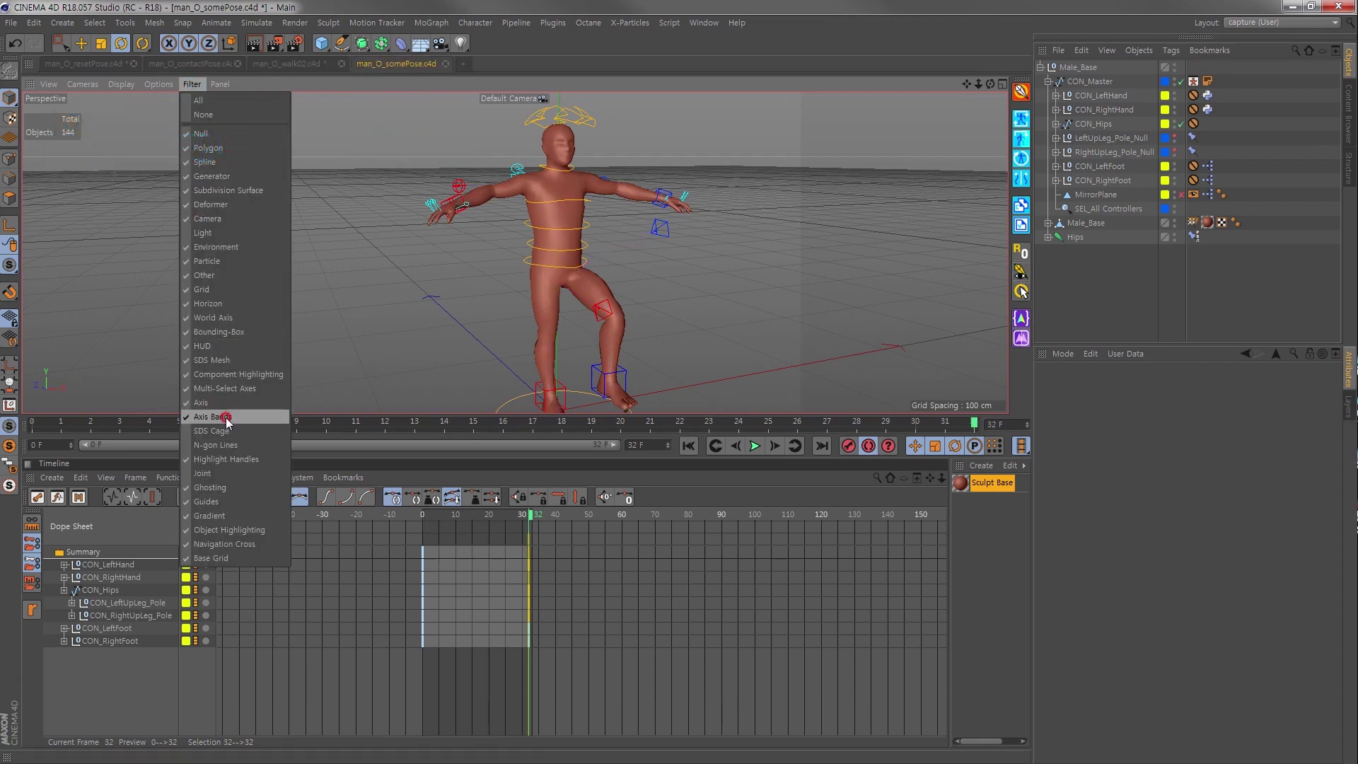
pyautogui.click(225, 473)
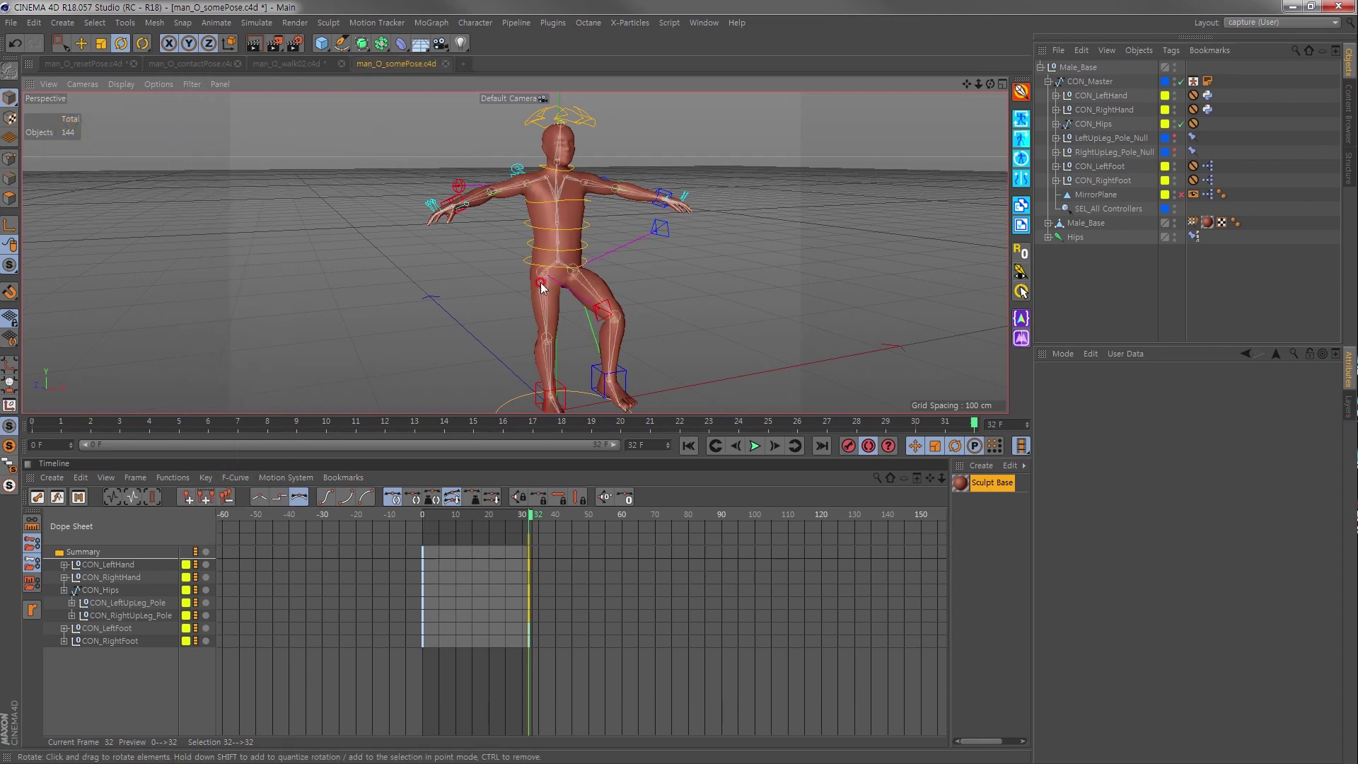
pyautogui.keyDown('alt'); pyautogui.moveTo(540, 286); pyautogui.dragTo(919, 283); pyautogui.keyUp('alt')
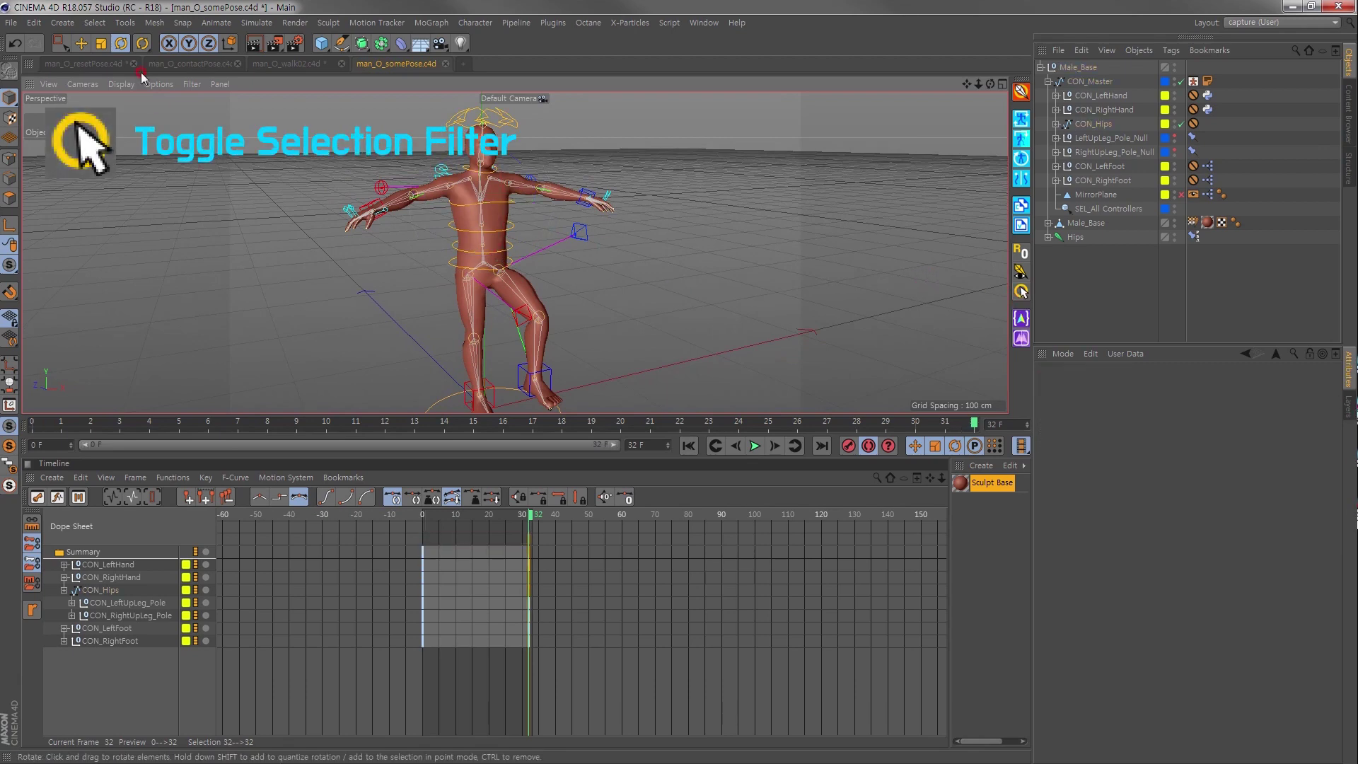
pyautogui.click(95, 22)
pyautogui.moveTo(125, 44)
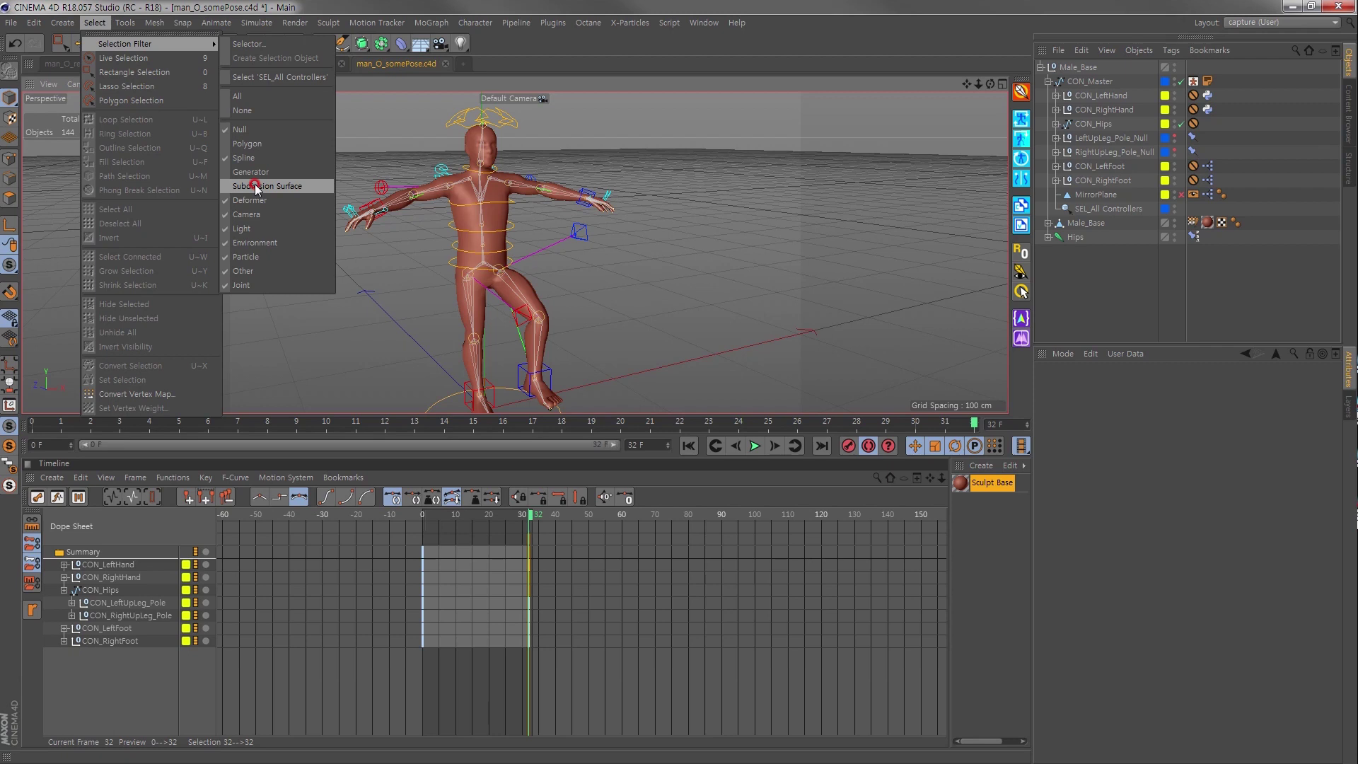
pyautogui.click(255, 187)
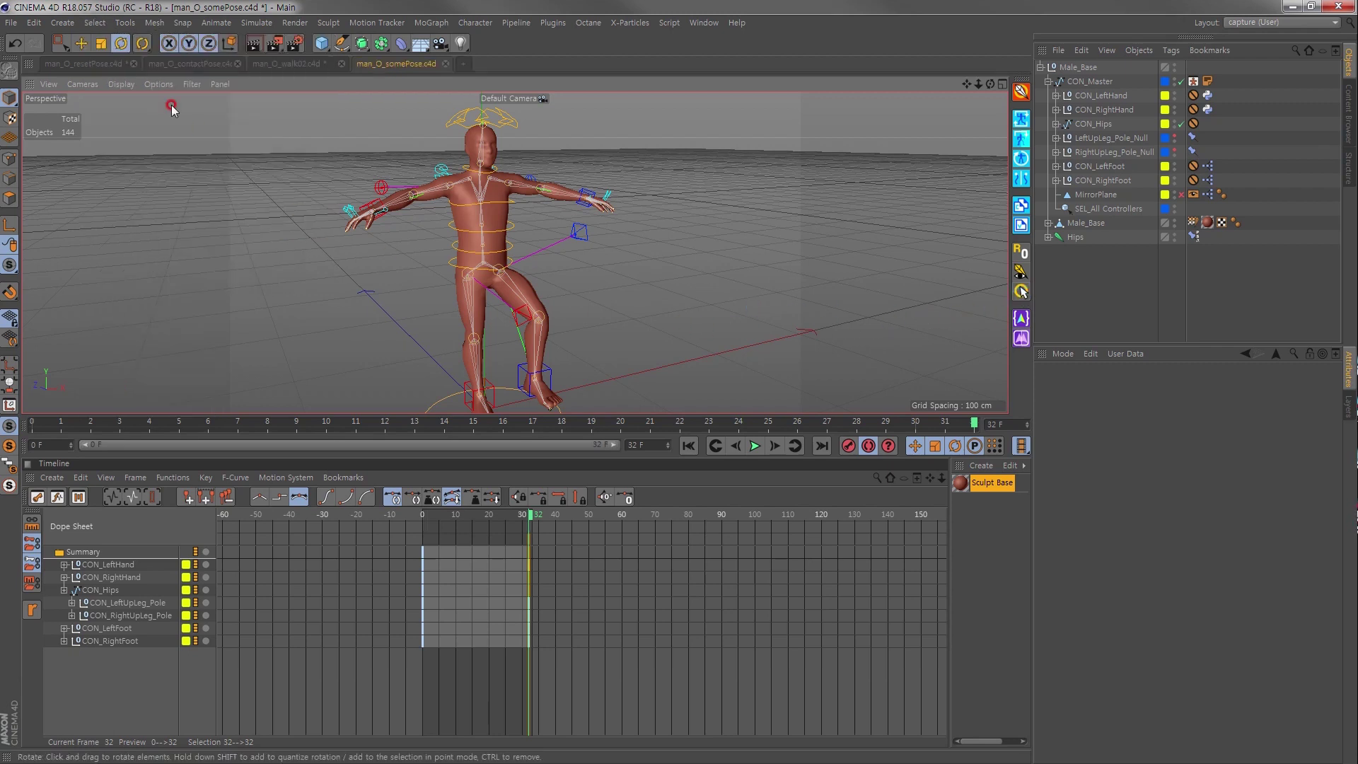
pyautogui.click(94, 22)
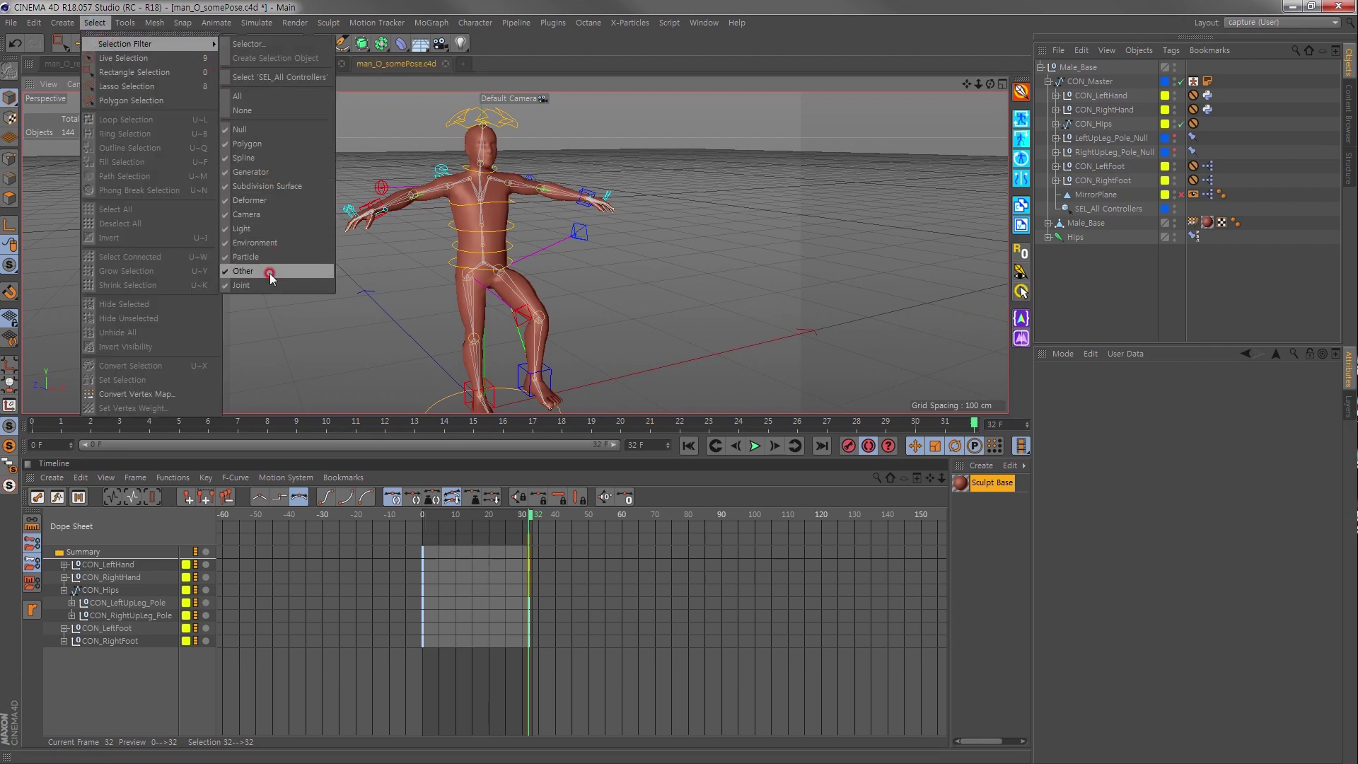
pyautogui.click(277, 76)
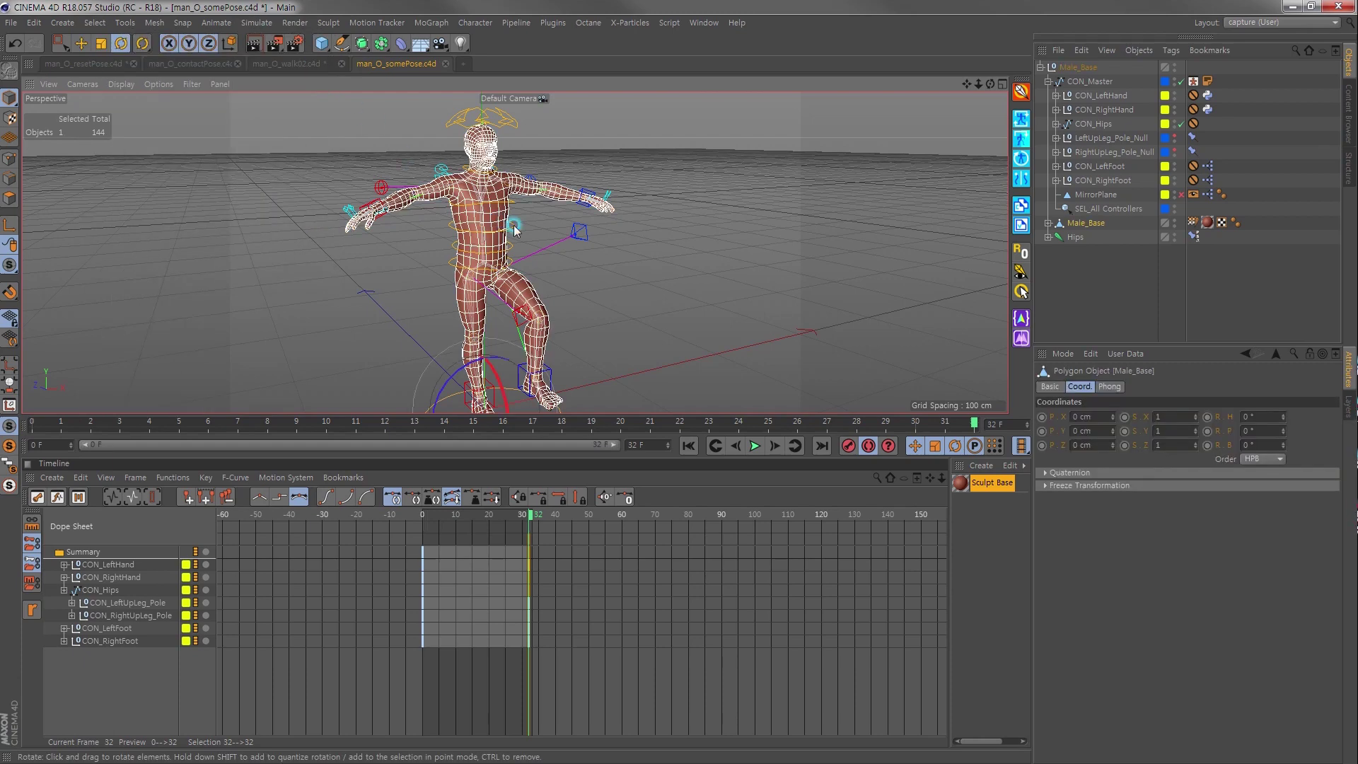
pyautogui.scroll(3, 517, 244)
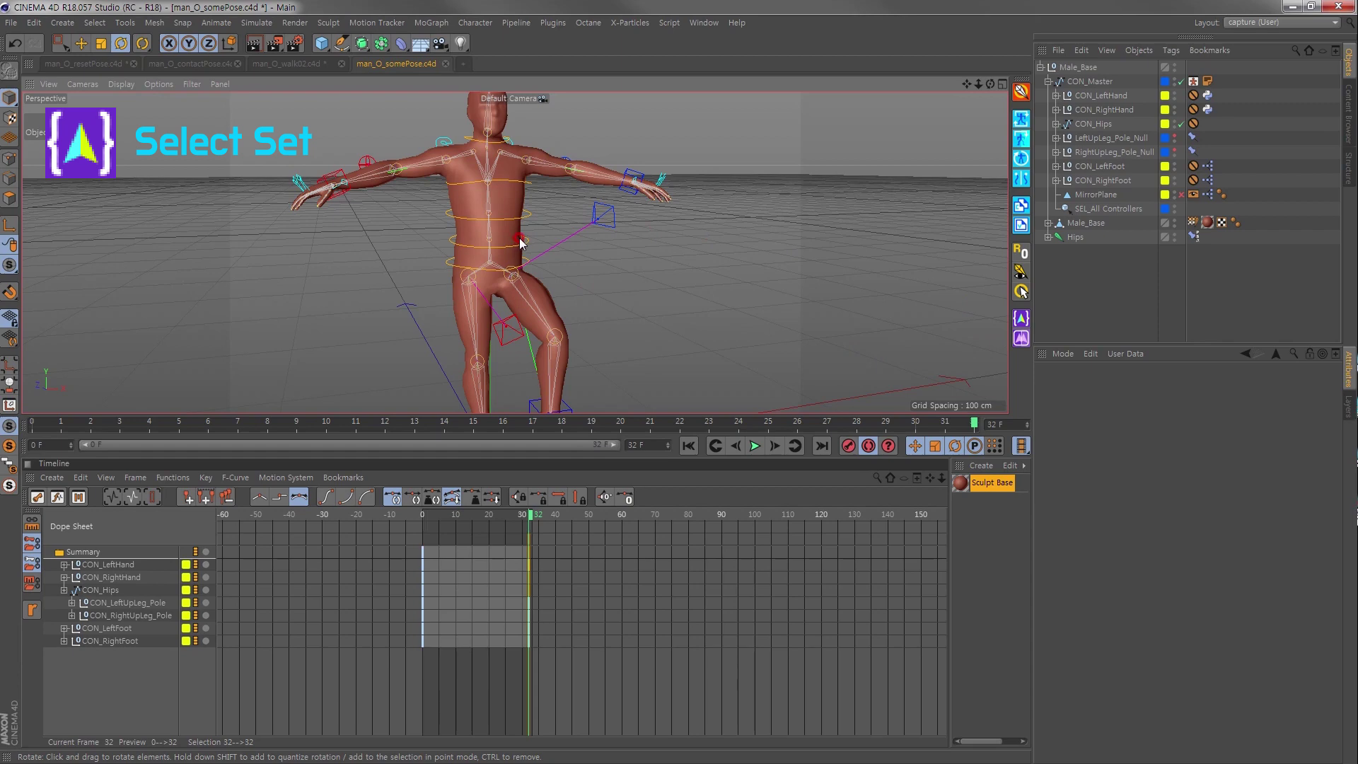
# Pick CON_Hips and use Select Set to grab all three spine controllers.
pyautogui.click(520, 243)
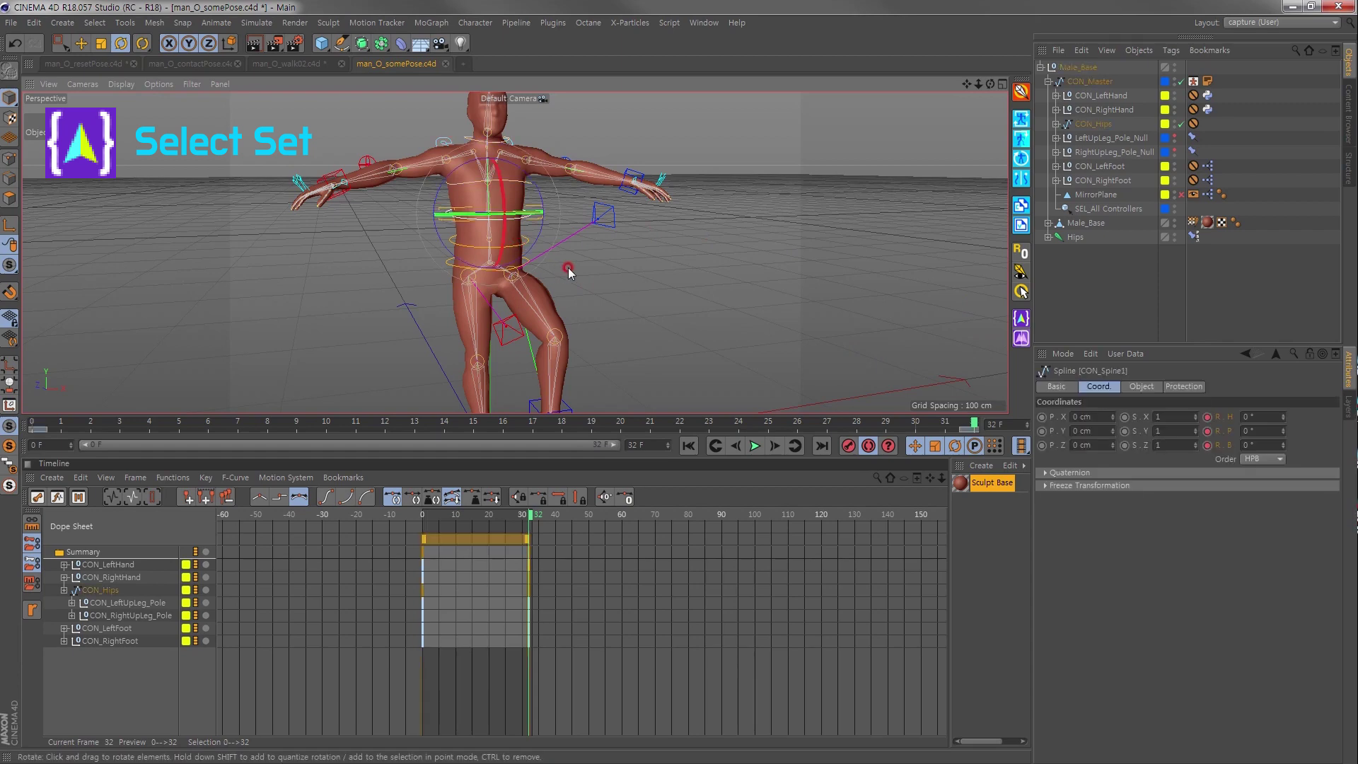
pyautogui.click(1022, 319)
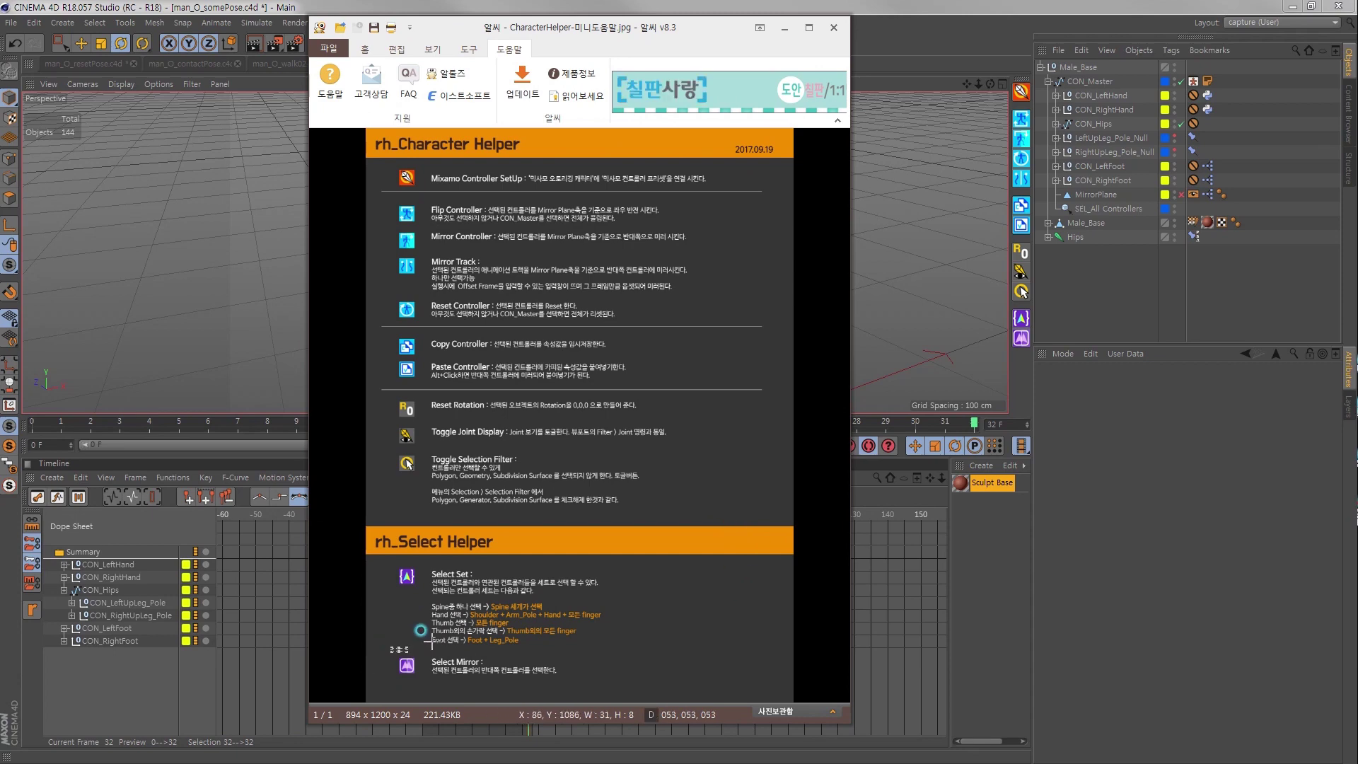
# Zoom into the guide's Select Set section, then close the ALSee viewer.
pyautogui.moveTo(393, 650); pyautogui.dragTo(639, 556)
pyautogui.click(638, 578)
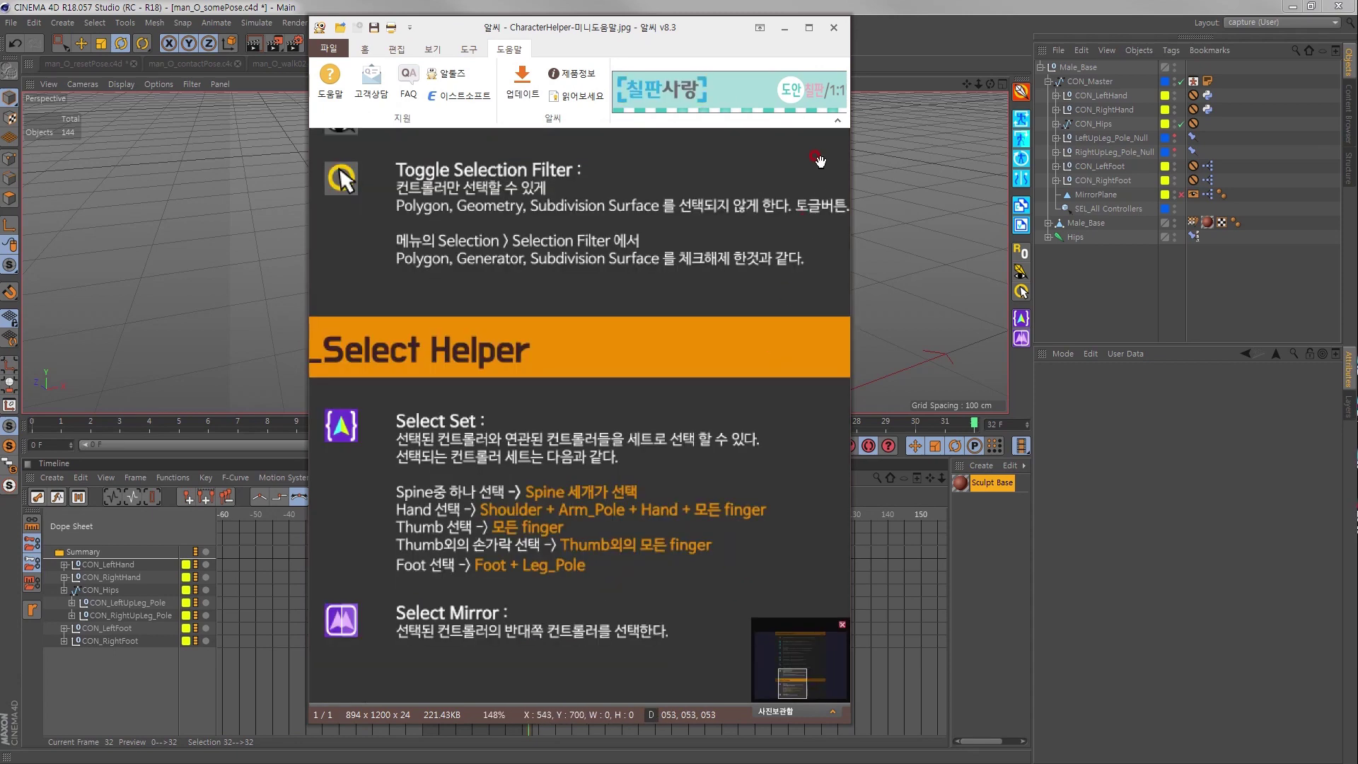
pyautogui.click(833, 29)
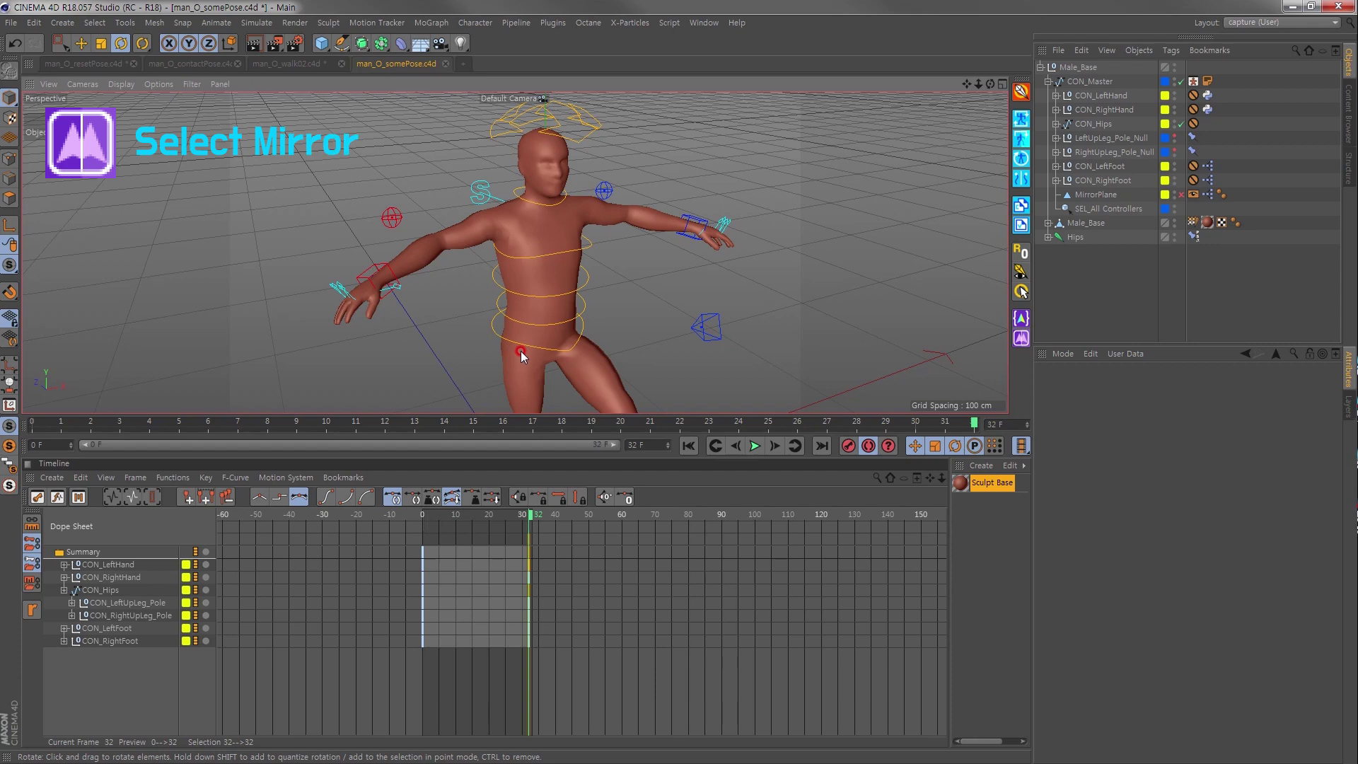
# Select CON_LeftHand and use Select Mirror twice to jump between the hand controllers.
pyautogui.click(698, 222)
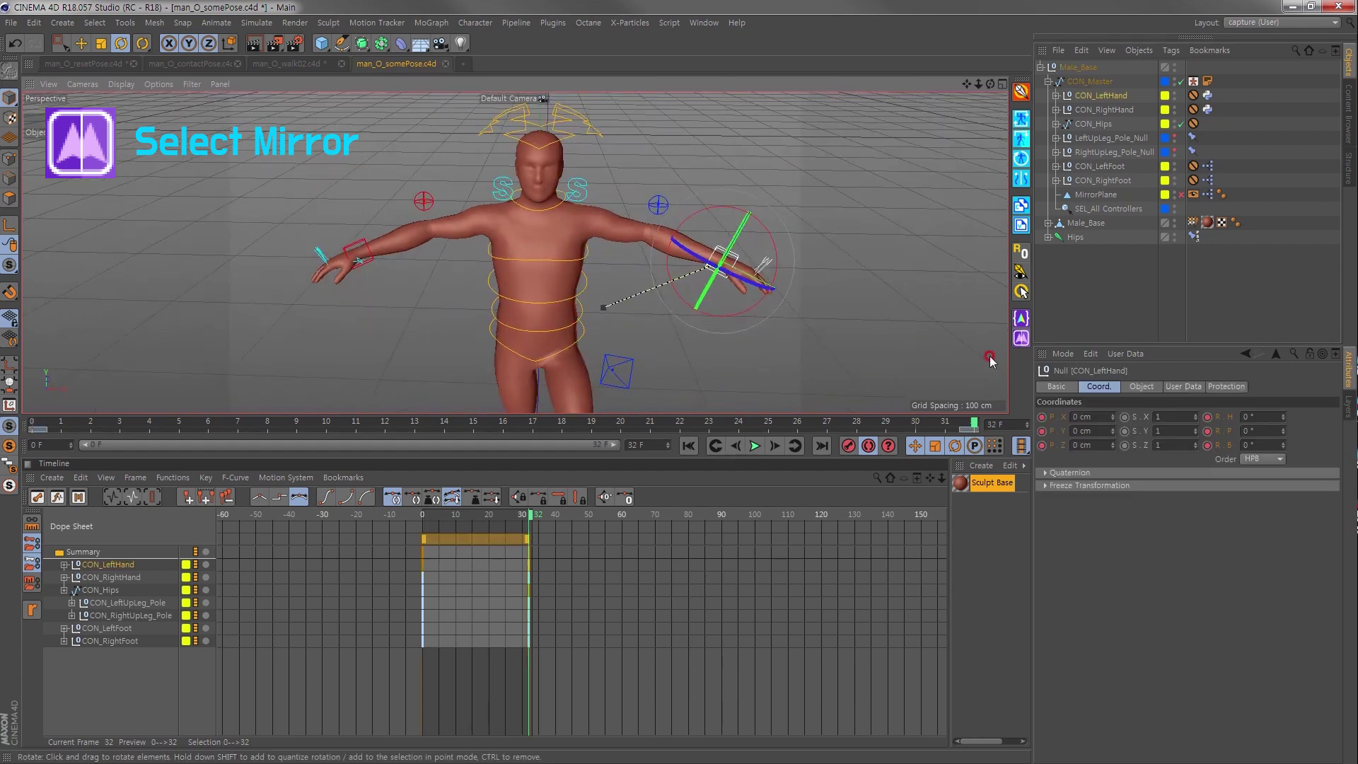
pyautogui.click(1022, 339)
pyautogui.click(1021, 338)
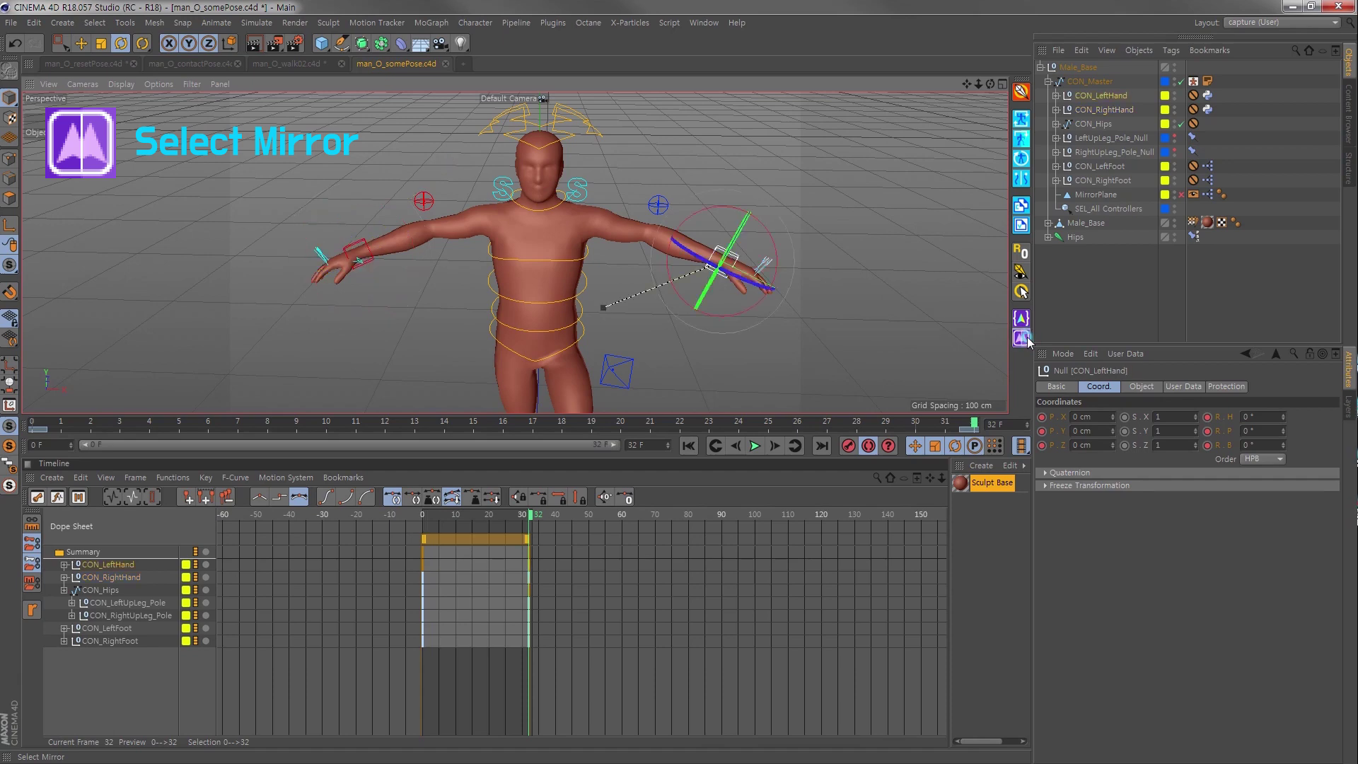